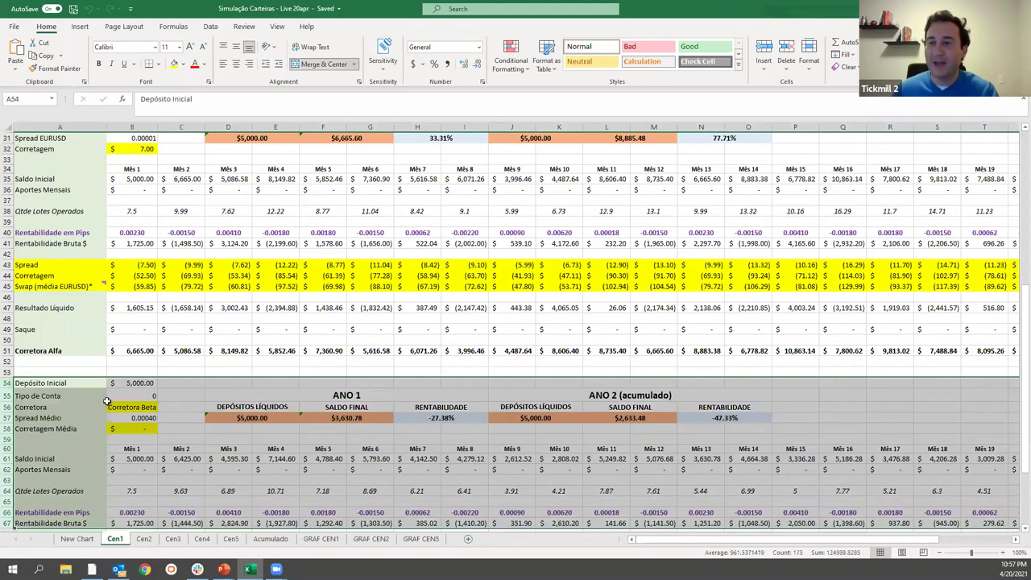
Compare the initial deposits (Depósito Inicial) of the Tickmill, Corretora Alfa and Corretora Beta blocks on the Cen1 sheet.
scroll(98, 340, "up", 1)
scroll(163, 238, "up", 10)
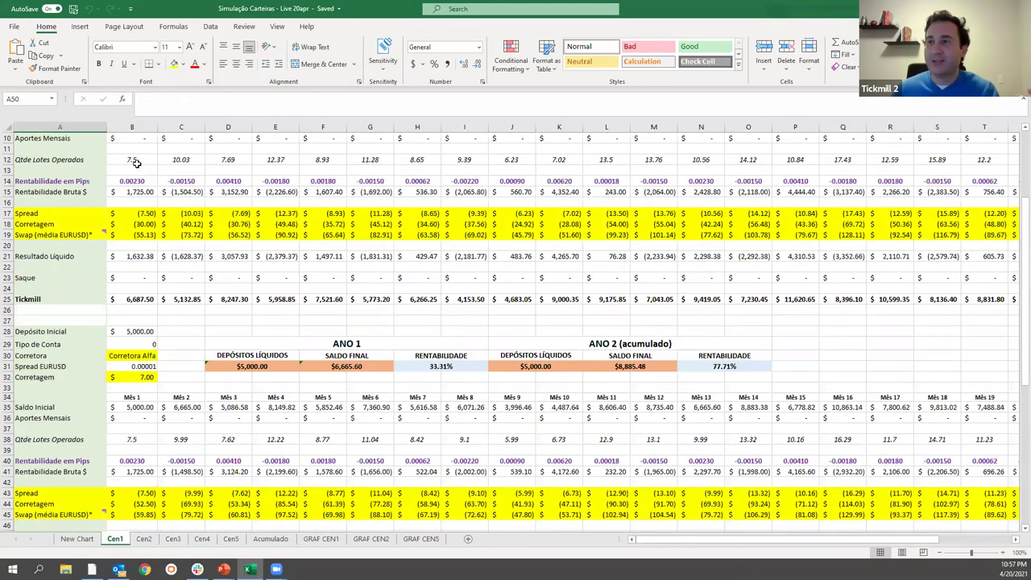
left_click(137, 152)
left_click(134, 434)
scroll(141, 415, "down", 4)
scroll(141, 415, "down", 4)
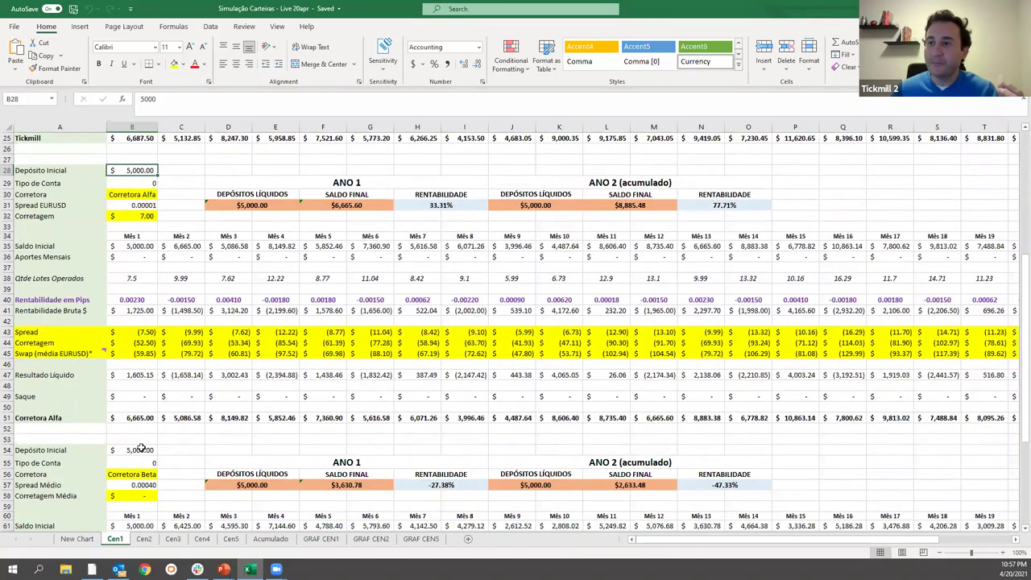
left_click(141, 448)
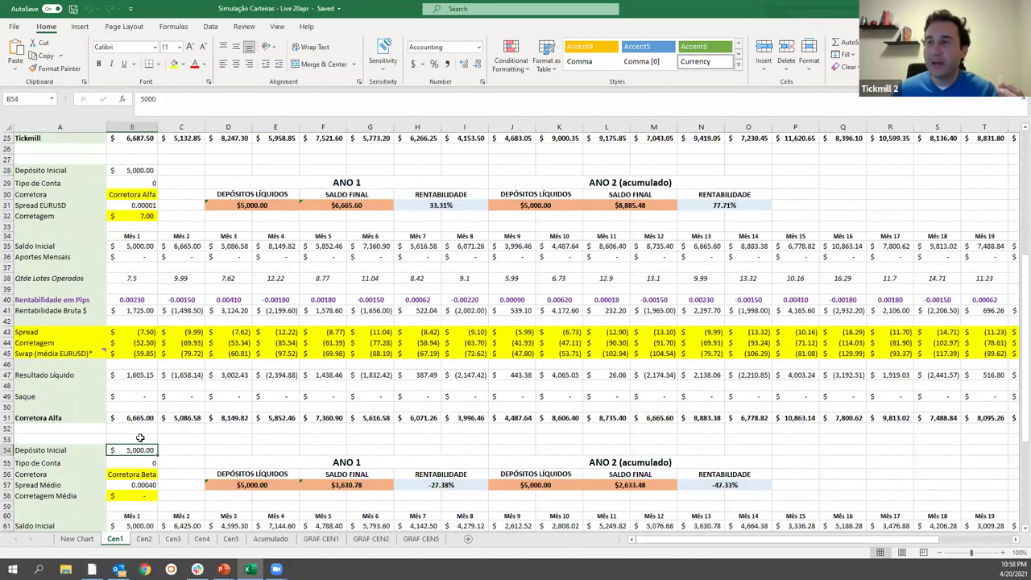
Compare the spread and brokerage fee (Corretagem) inputs of the Tickmill block with those of Corretora Alfa.
scroll(138, 435, "up", 8)
left_click(137, 188)
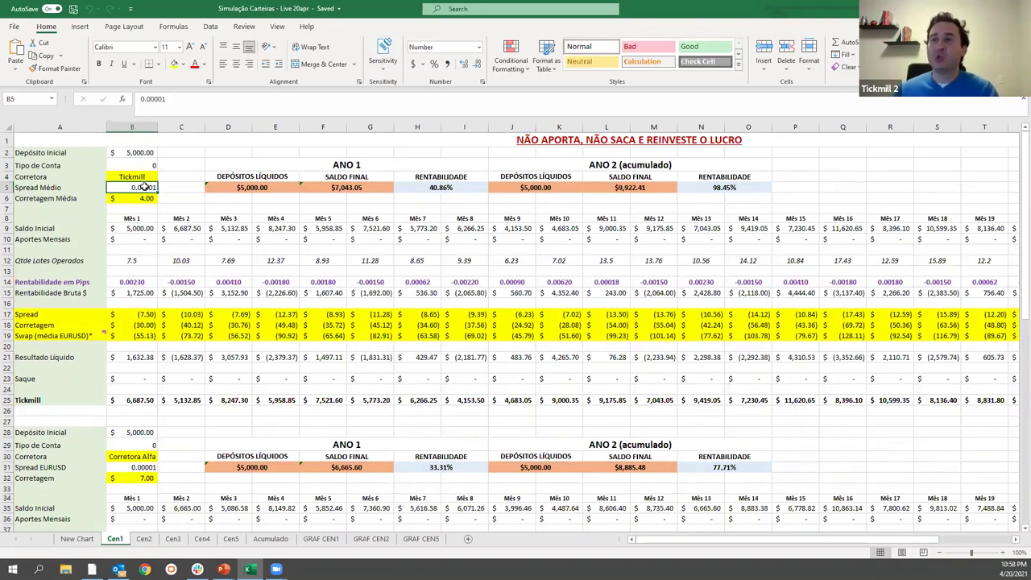
left_click(146, 468)
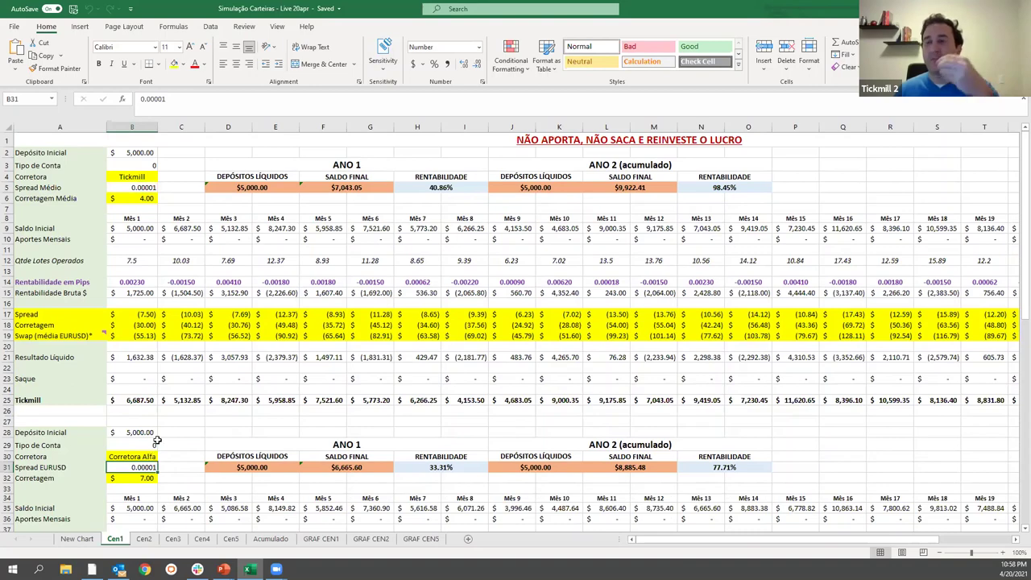
left_click(151, 478)
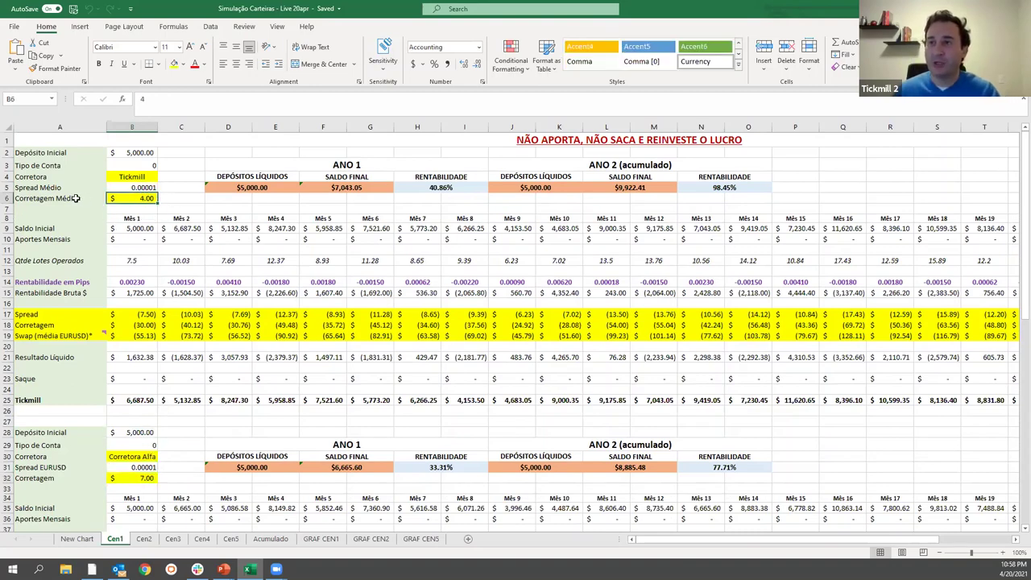
left_click_drag(77, 198, 129, 198)
left_click(144, 467)
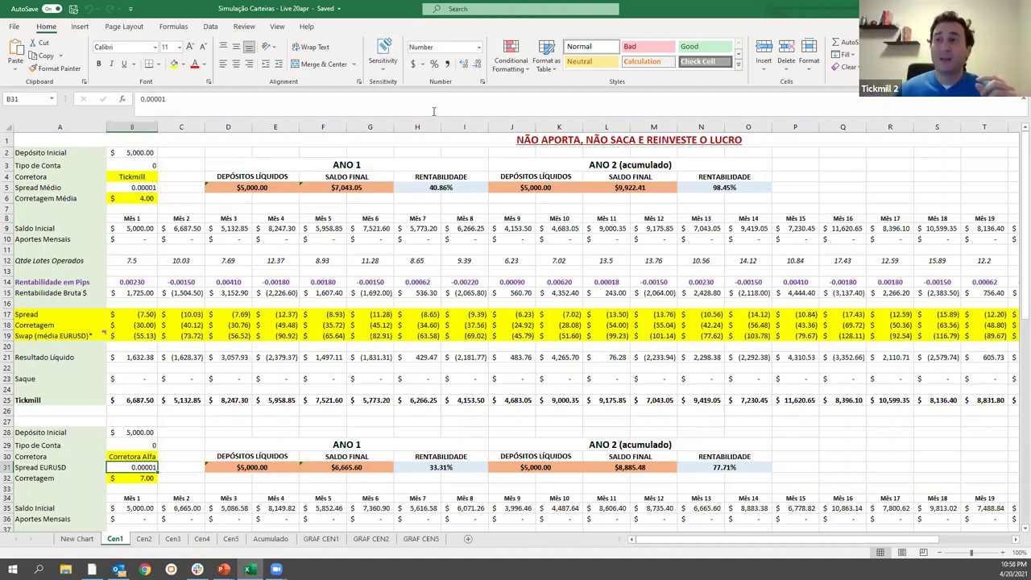
left_click(140, 188)
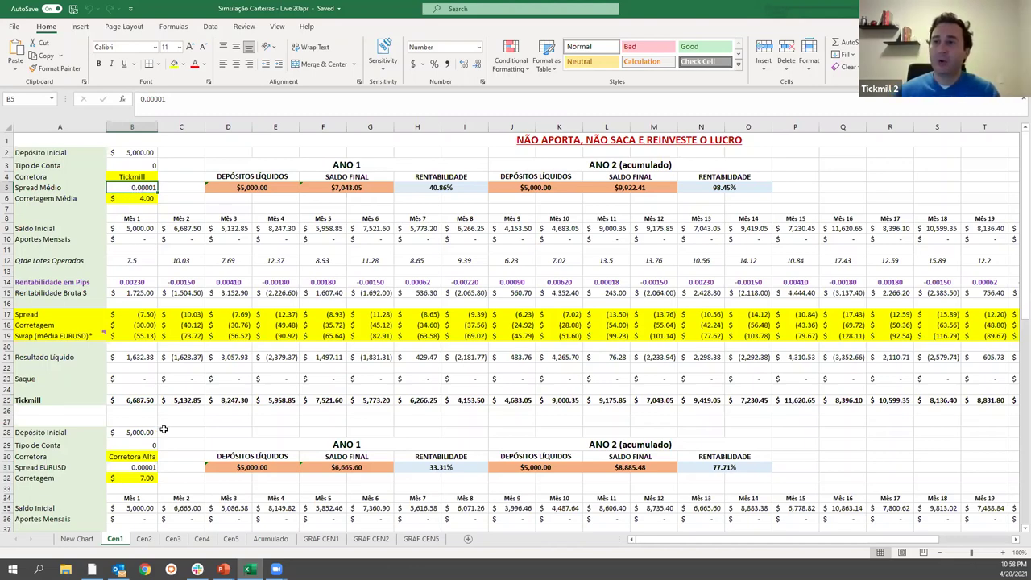
left_click(144, 467)
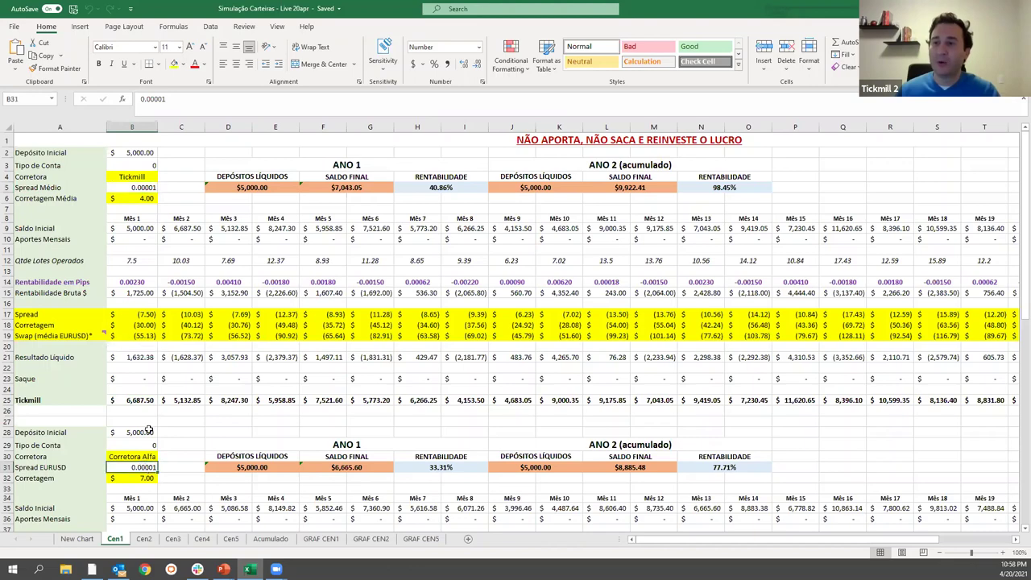
left_click(140, 198)
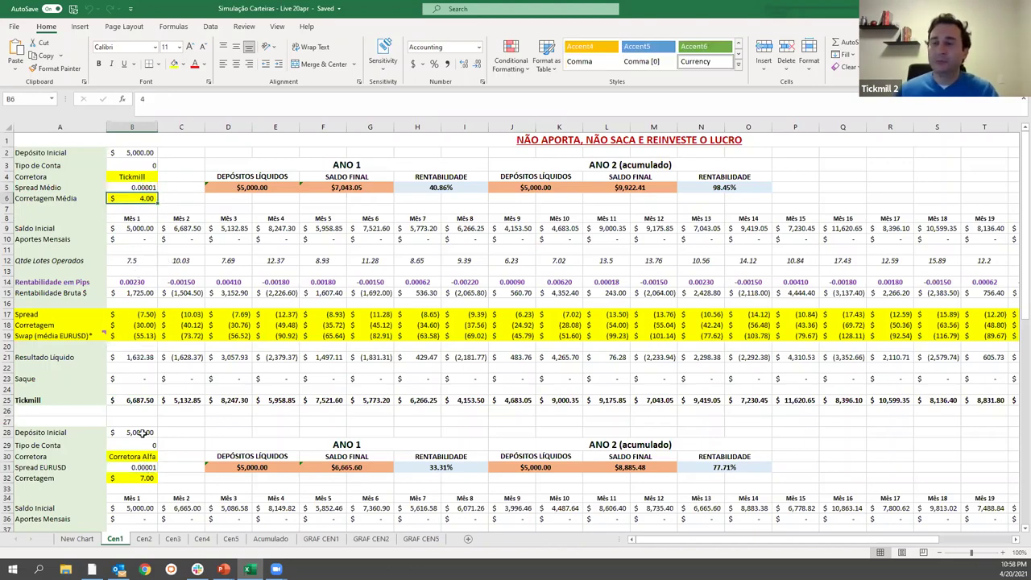
left_click(143, 477)
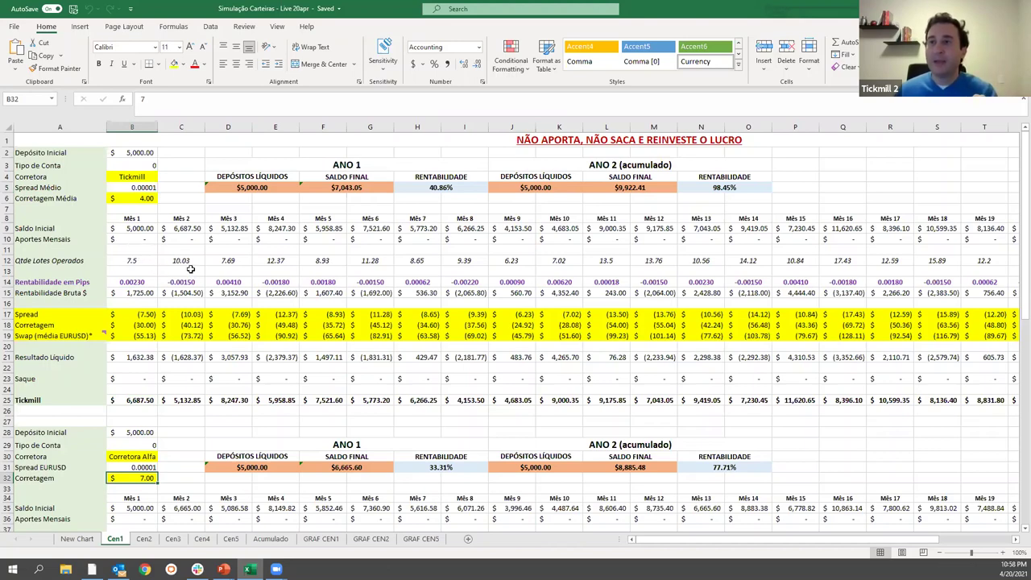
Examine the Qtde Lotes Operados formulas in the Tickmill block for Mês 1 through Mês 4.
left_click(129, 265)
left_click(140, 274)
left_click(139, 262)
left_click(138, 230)
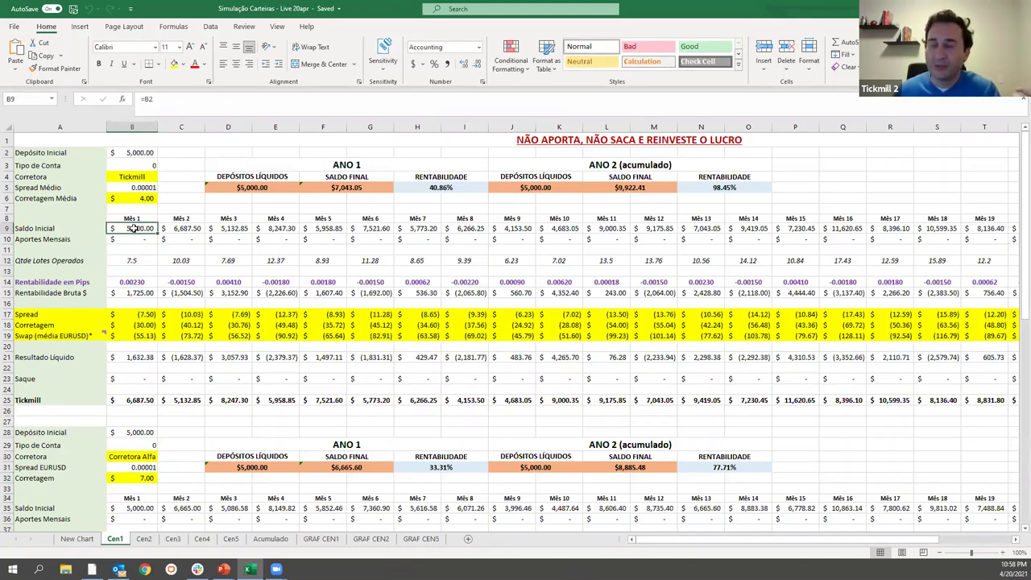
left_click(138, 262)
left_click(137, 269)
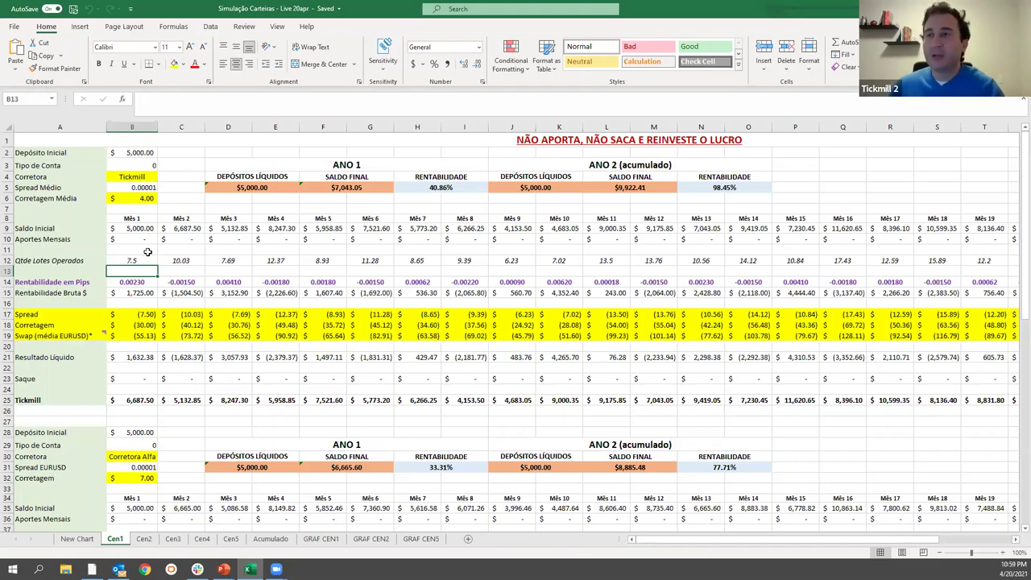
left_click(132, 260)
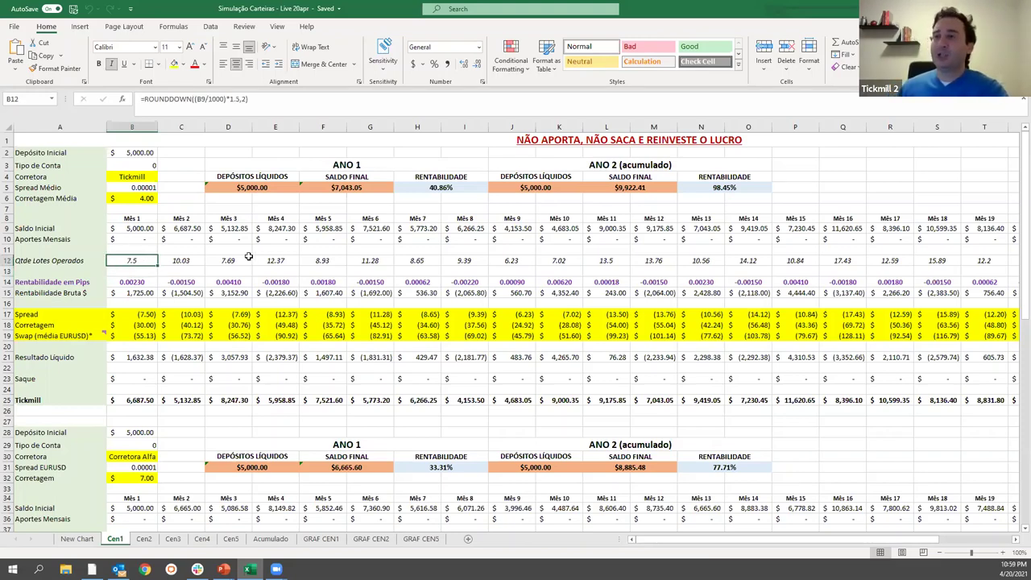
left_click(179, 261)
left_click(246, 258)
left_click(274, 260)
left_click(151, 259)
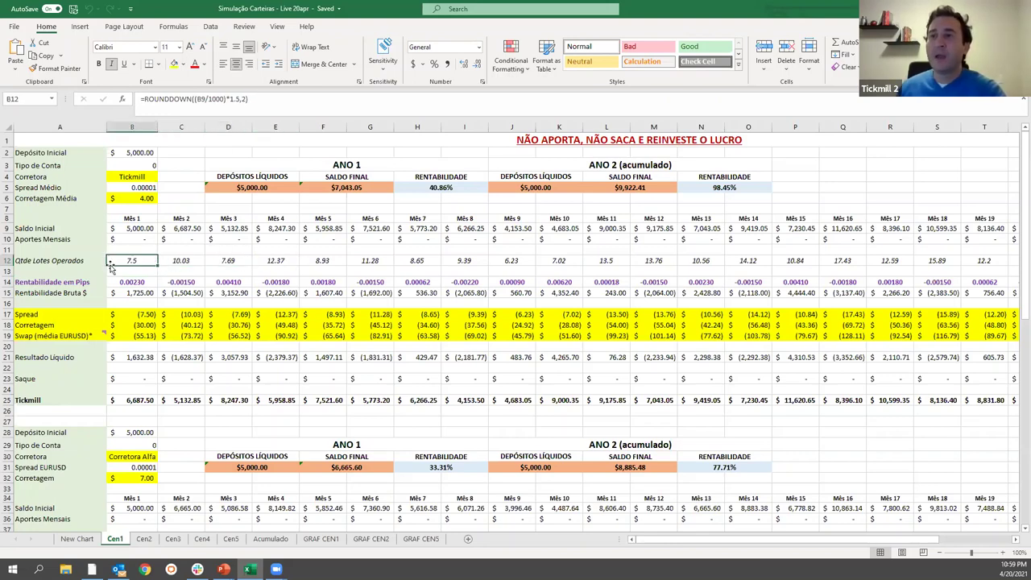
Compare the Saldo Inicial with the lots traded for Mês 1, Mês 2 and Mês 3 in the Tickmill block.
left_click(127, 230)
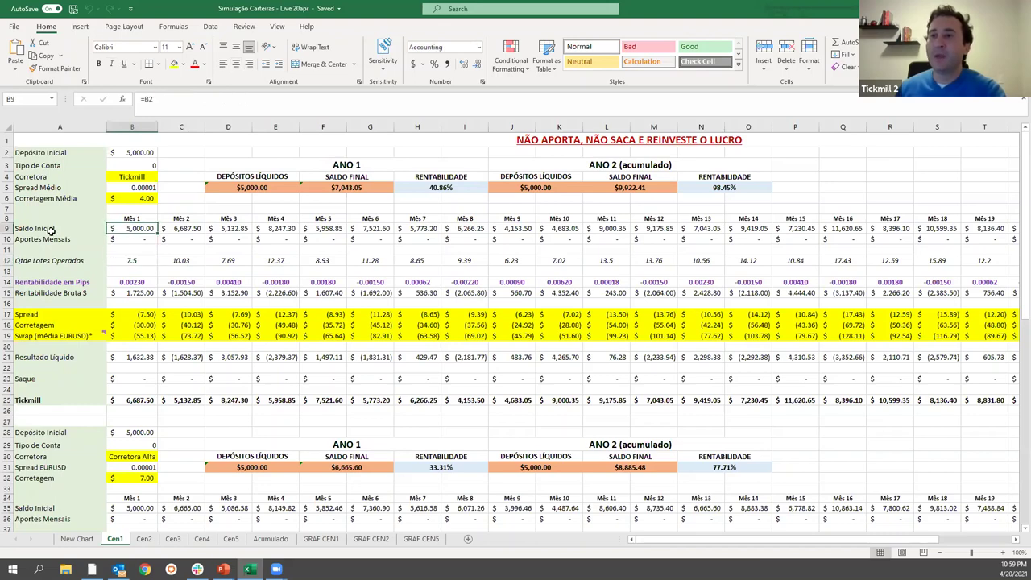
left_click(138, 261)
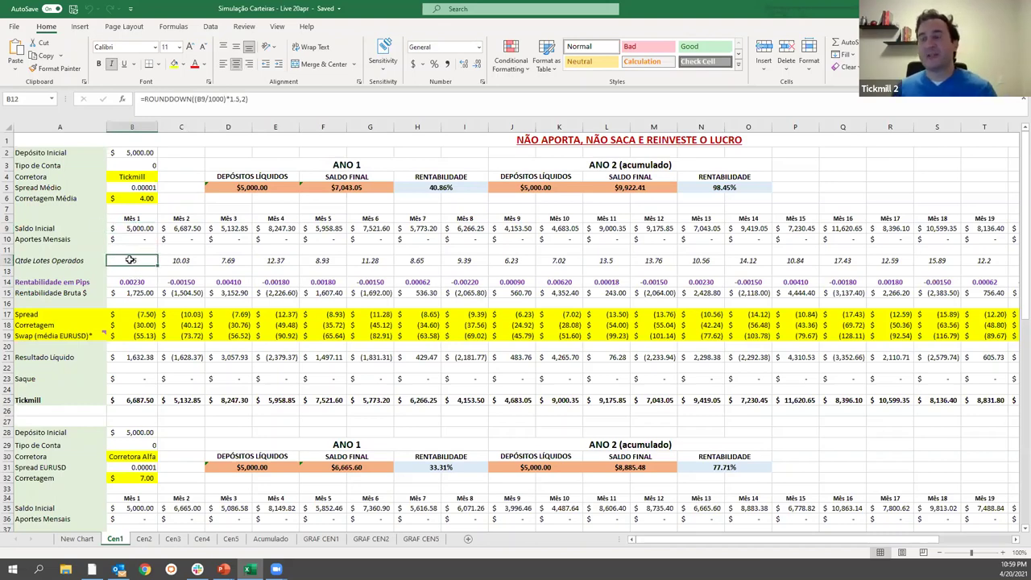
left_click(140, 229)
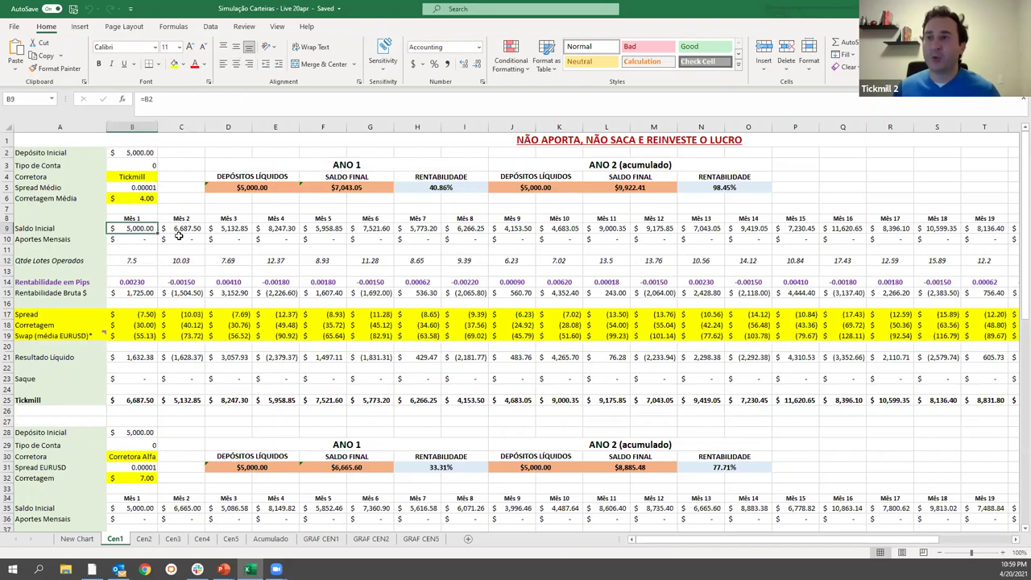
left_click(143, 260)
left_click(193, 264)
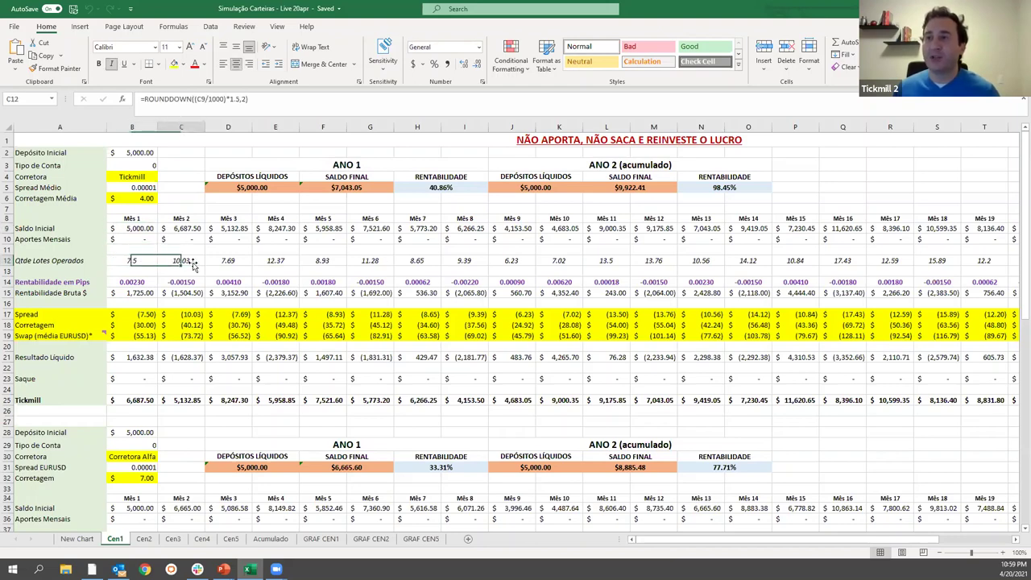
left_click(185, 229)
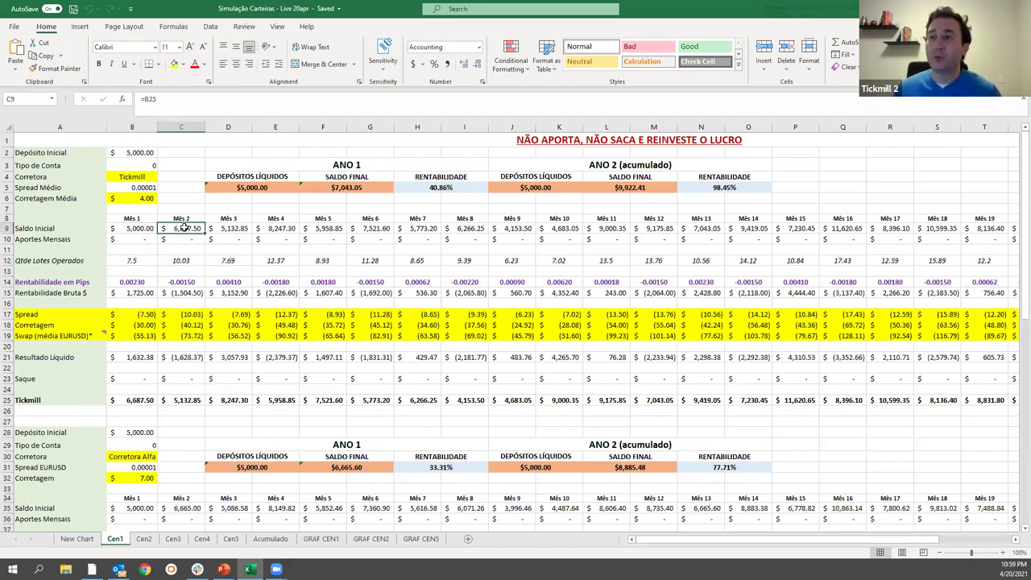
left_click(222, 228)
left_click(230, 260)
left_click(228, 229)
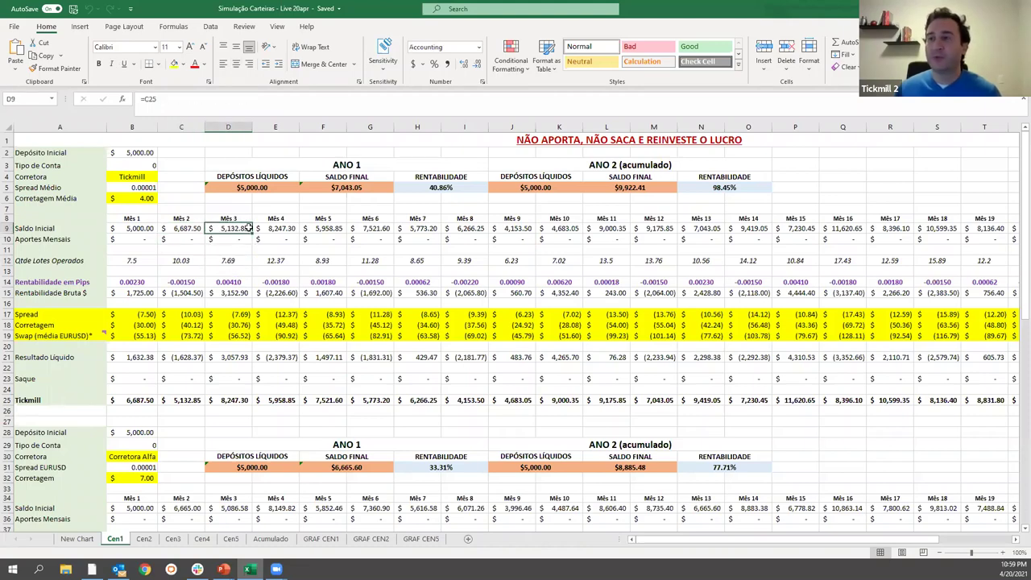
Examine how Mês 1's Rentabilidade Bruta is calculated from the lots traded and the Rentabilidade em Pips in the Tickmill block.
left_click(141, 281)
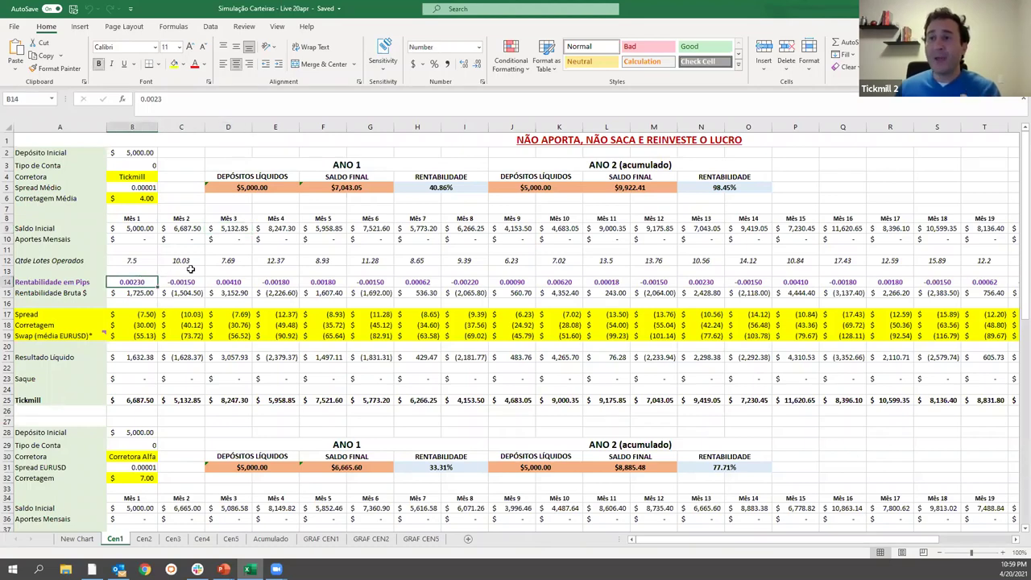
left_click(133, 258)
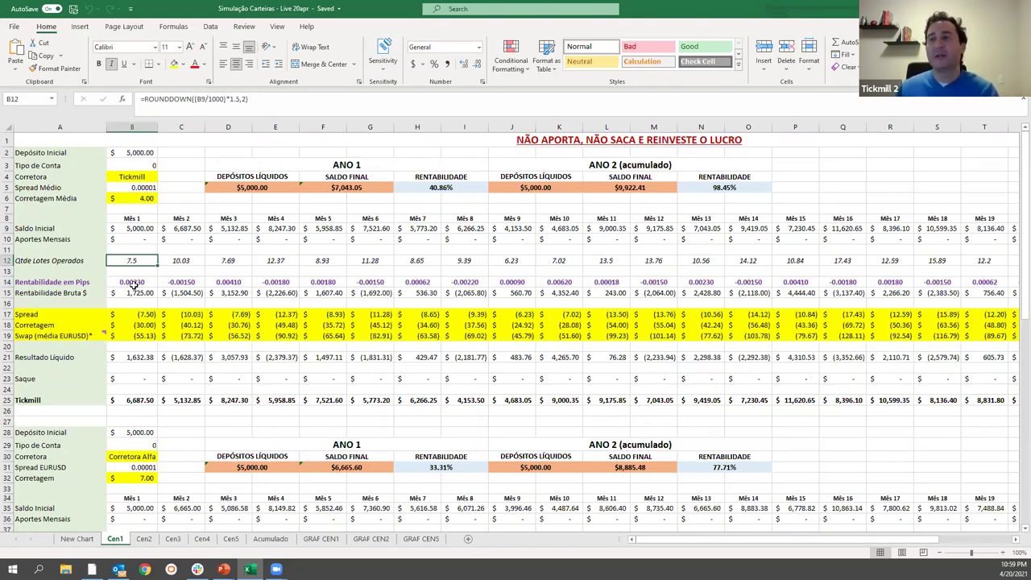
left_click(133, 283)
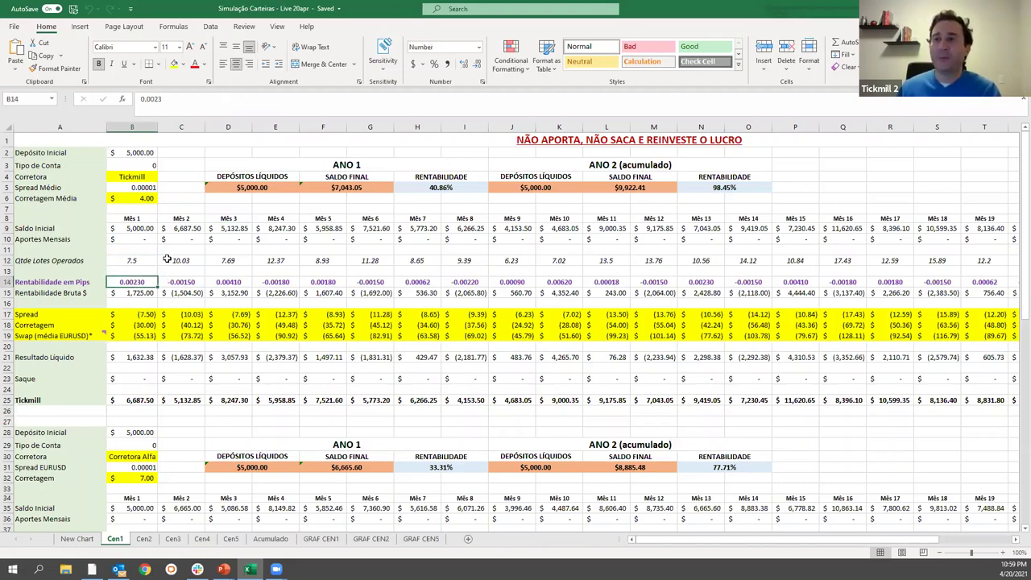
left_click(138, 293)
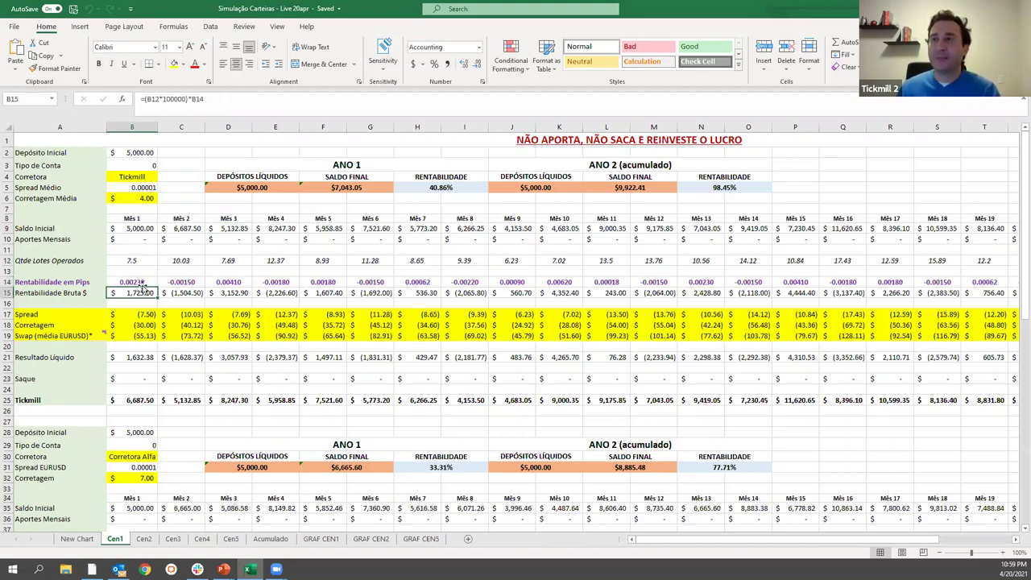
left_click(139, 282)
left_click(137, 261)
left_click(138, 281)
left_click(137, 270)
left_click(137, 301)
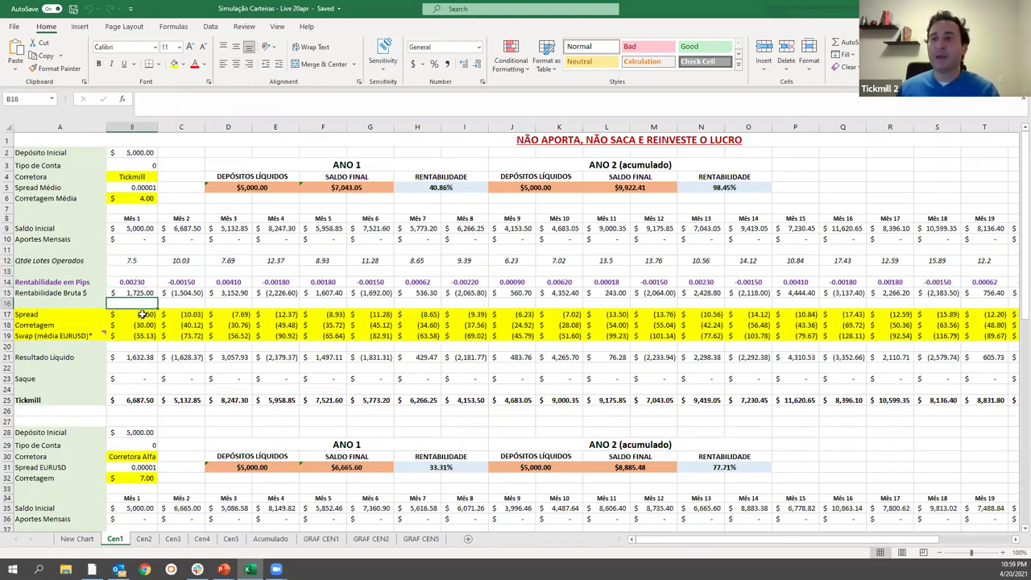
Review the Mês 1 Spread, Corretagem and Swap cost formulas of the Tickmill block and read the comment on the Swap label.
left_click(142, 314)
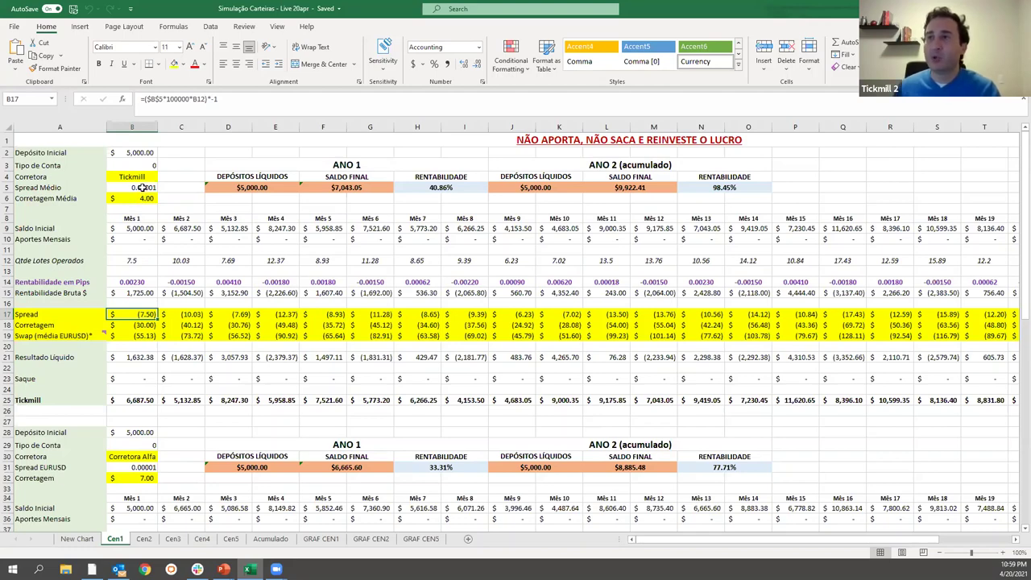
left_click(149, 325)
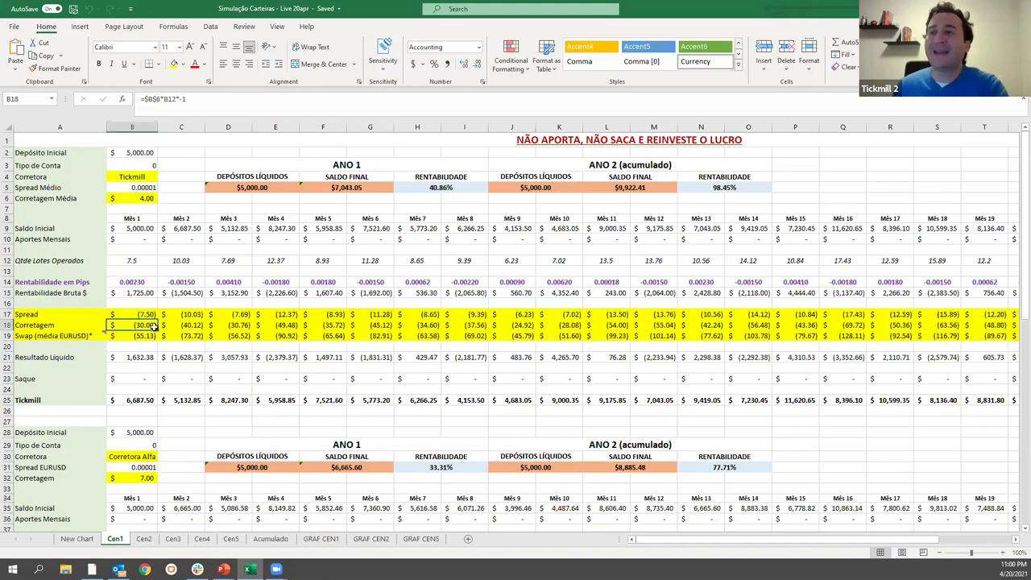
left_click(139, 336)
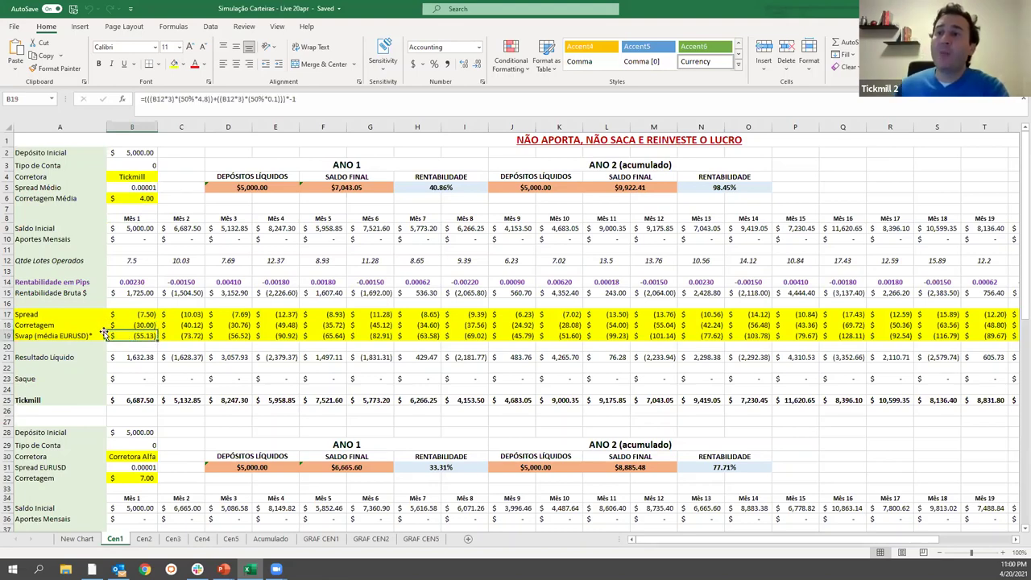
mouse_move(101, 331)
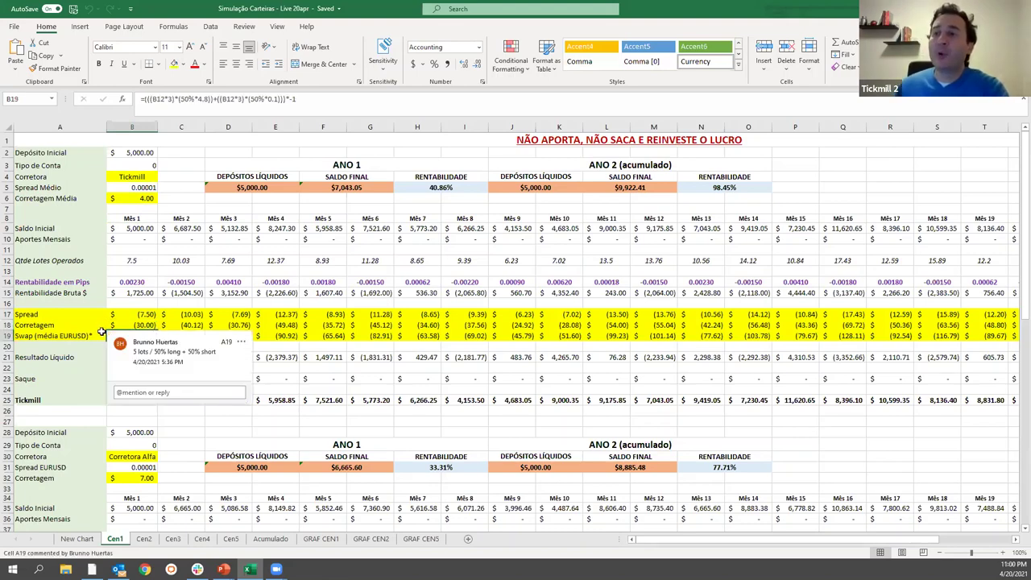
left_click(190, 324)
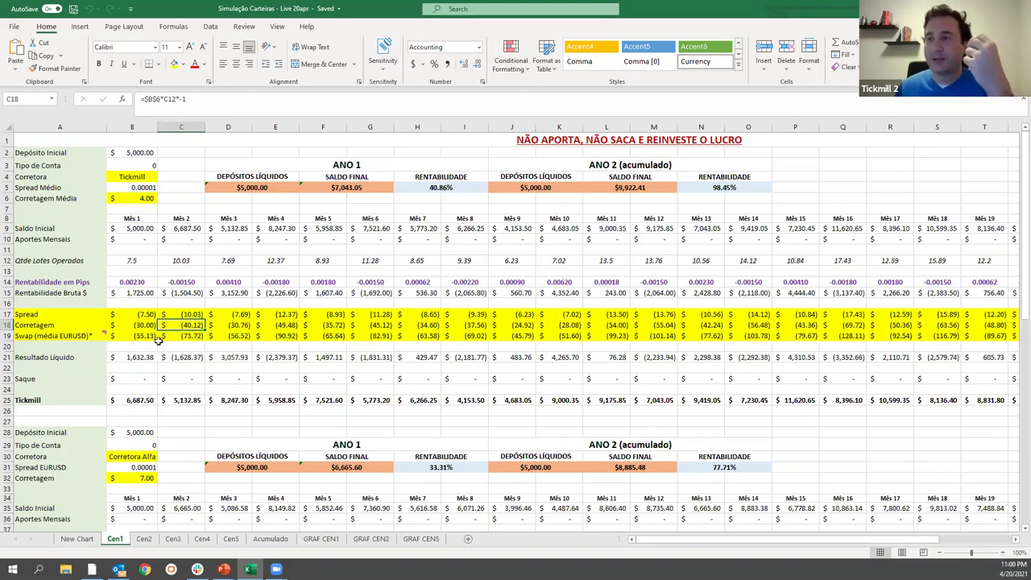
Inspect the two swap rates in Tickmill's Mês 1 swap formula and re-enter 0.1 as the second rate.
left_click(142, 336)
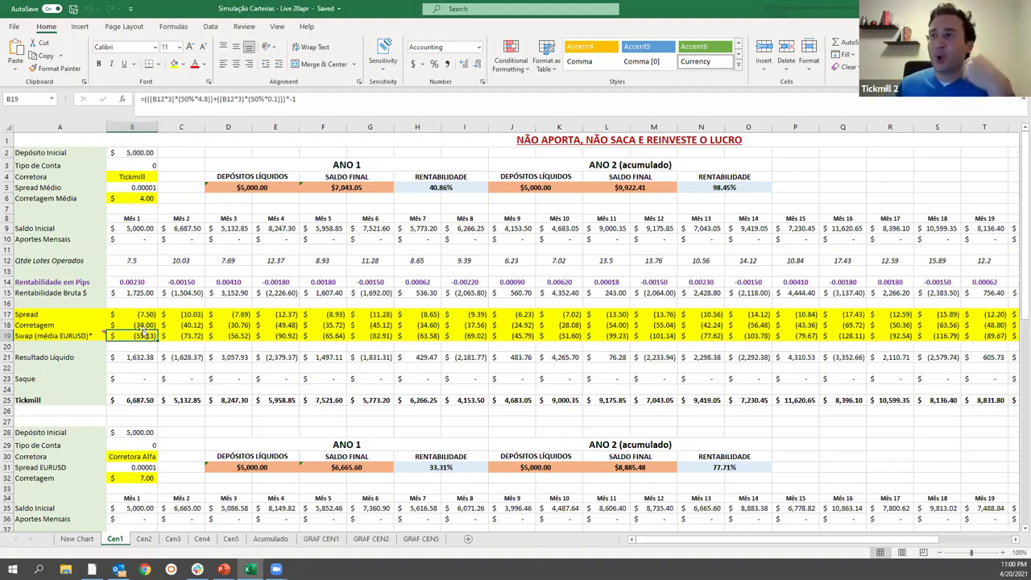
left_click(203, 99)
double_click(203, 98)
double_click(272, 99)
left_click(165, 322)
key("BackSpace")
key("BackSpace")
key("BackSpace")
type("0.1")
left_click(150, 336)
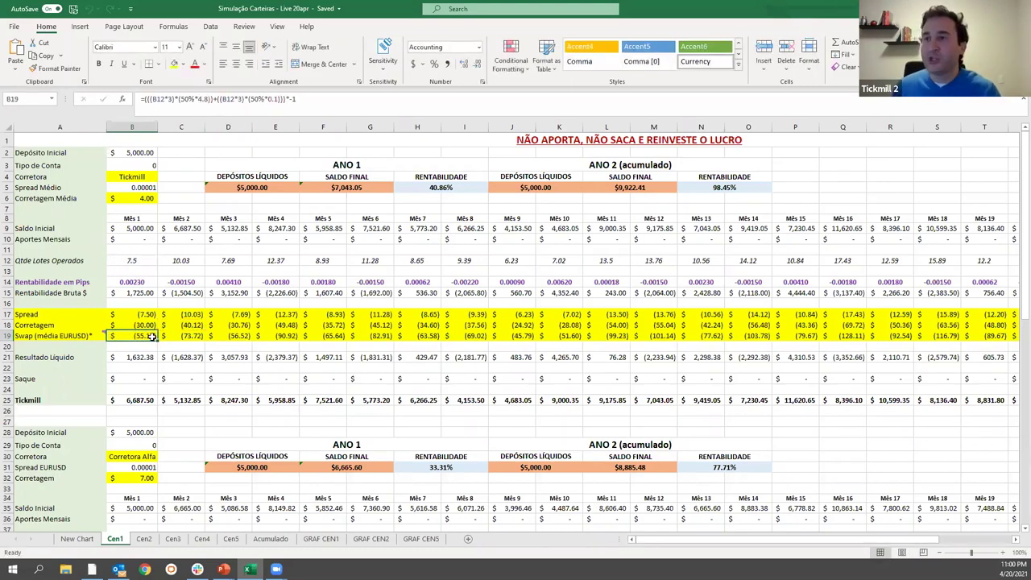
Check the Tickmill swap formulas for Mês 2 and Mês 3, and select the Rentabilidade em Pips label.
left_click(175, 338)
left_click(232, 338)
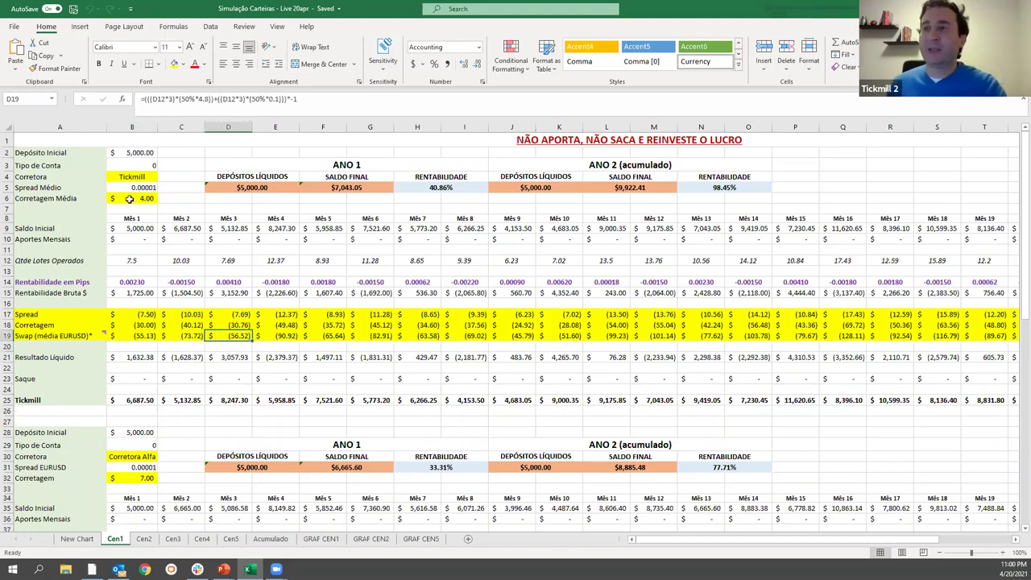
left_click(80, 284)
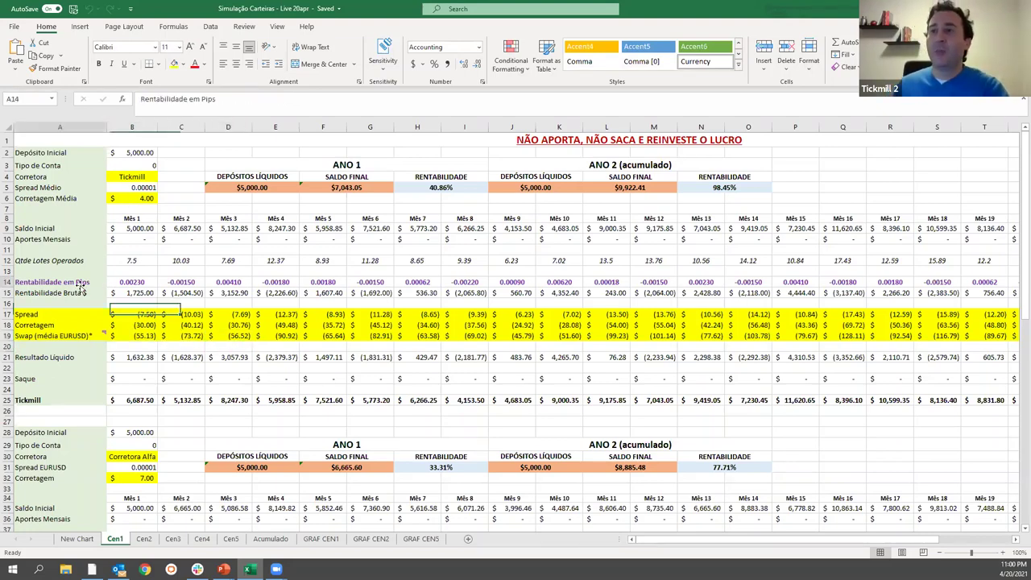
Review Tickmill's Mês 1 Rentabilidade em Pips, Qtde Lotes Operados and the Spread, Corretagem and Swap costs, glancing at the Corretora Alfa block for comparison.
left_click(138, 282)
left_click(133, 262)
left_click(143, 284)
left_click_drag(137, 315, 139, 336)
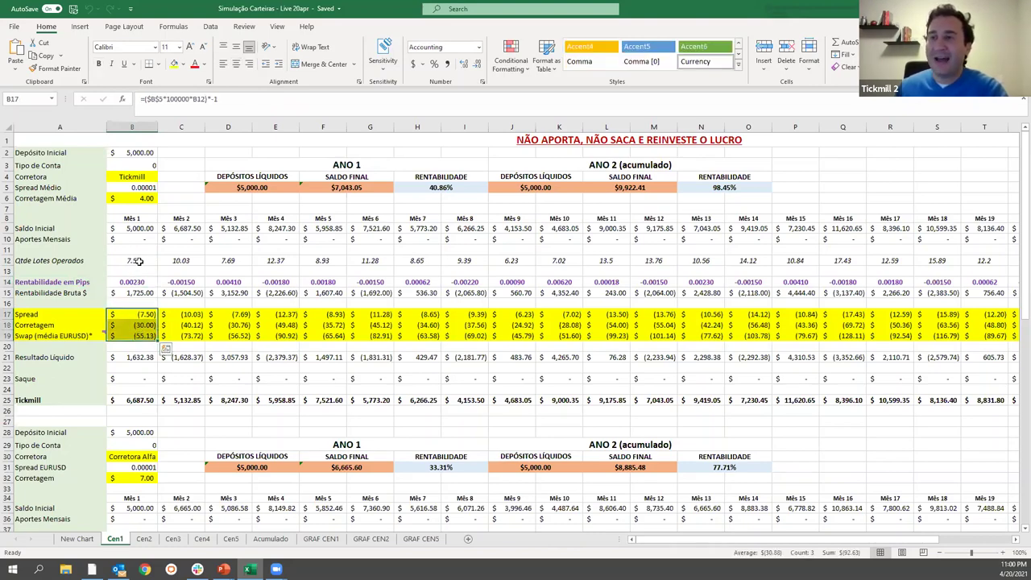
scroll(138, 325, "down", 3)
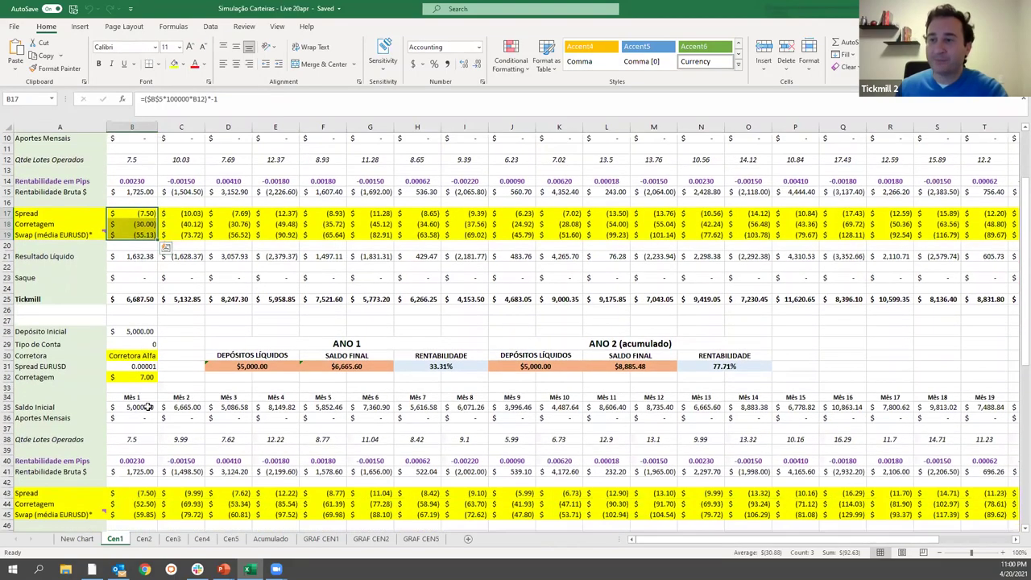
scroll(171, 438, "up", 3)
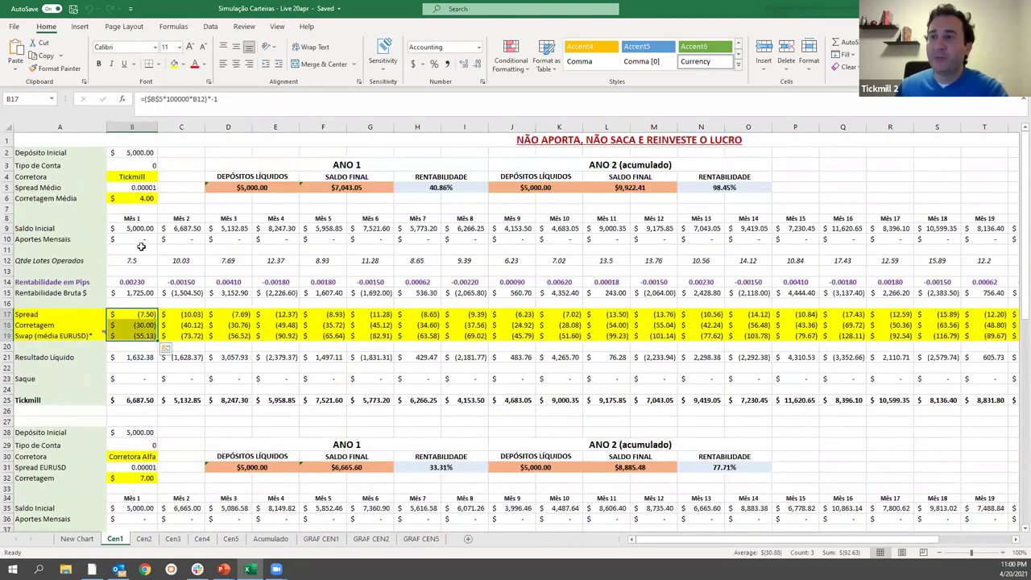
Check where the Saldo Inicial of Mês 1 and Mês 2 comes from in the Tickmill block.
left_click(144, 230)
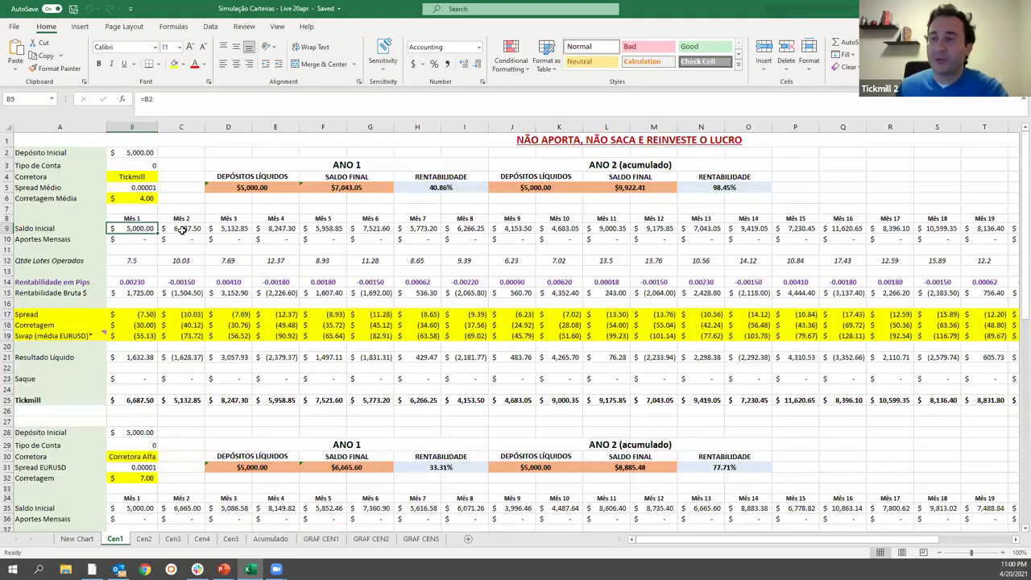
left_click(183, 230)
scroll(172, 364, "down", 2)
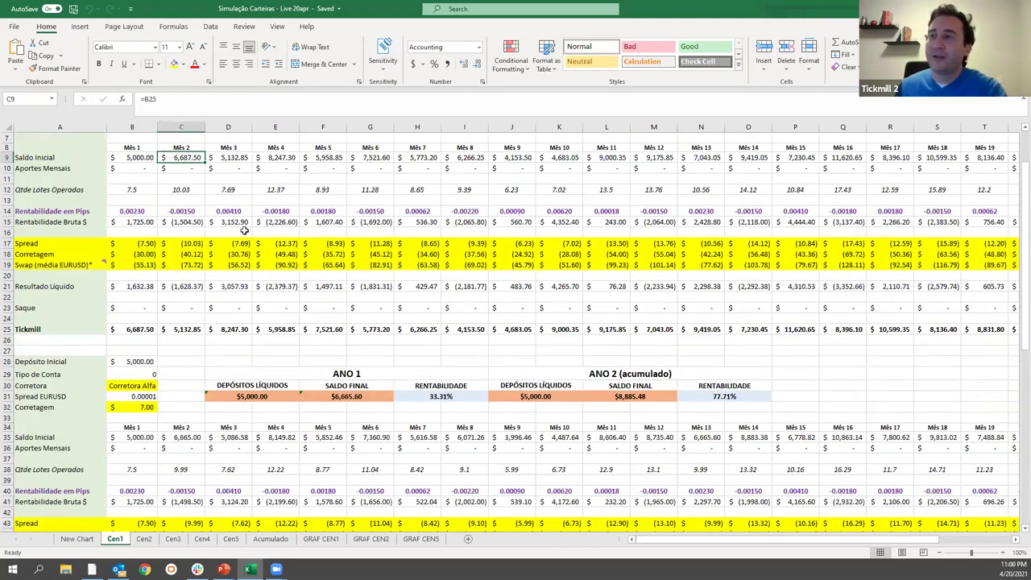
scroll(216, 242, "up", 2)
Examine how Tickmill's Mês 1 Resultado Líquido combines the Rentabilidade Bruta with the Spread, Corretagem and Swap costs.
left_click_drag(142, 315, 141, 326)
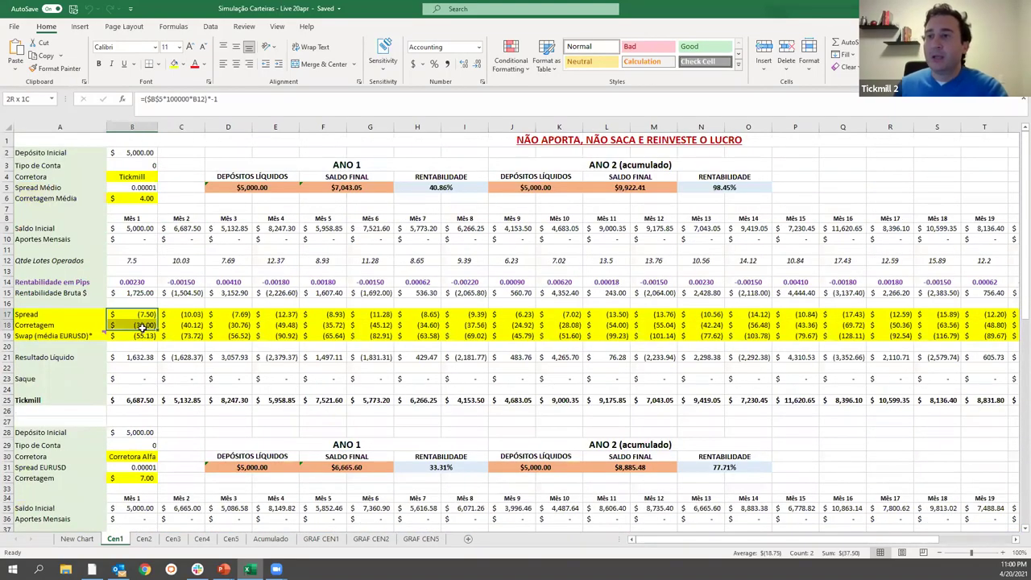
left_click(138, 326)
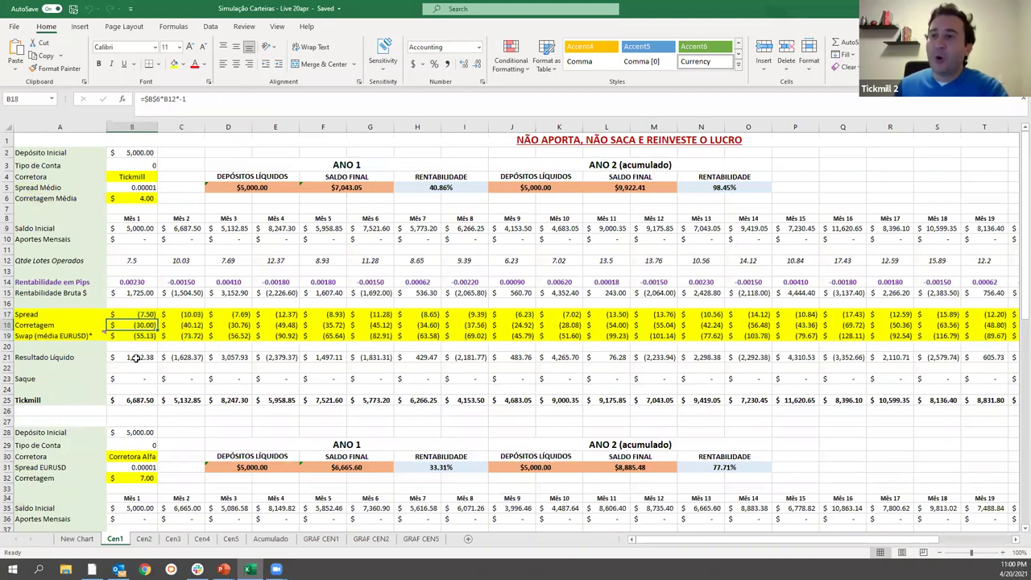
left_click(143, 283)
left_click(138, 293)
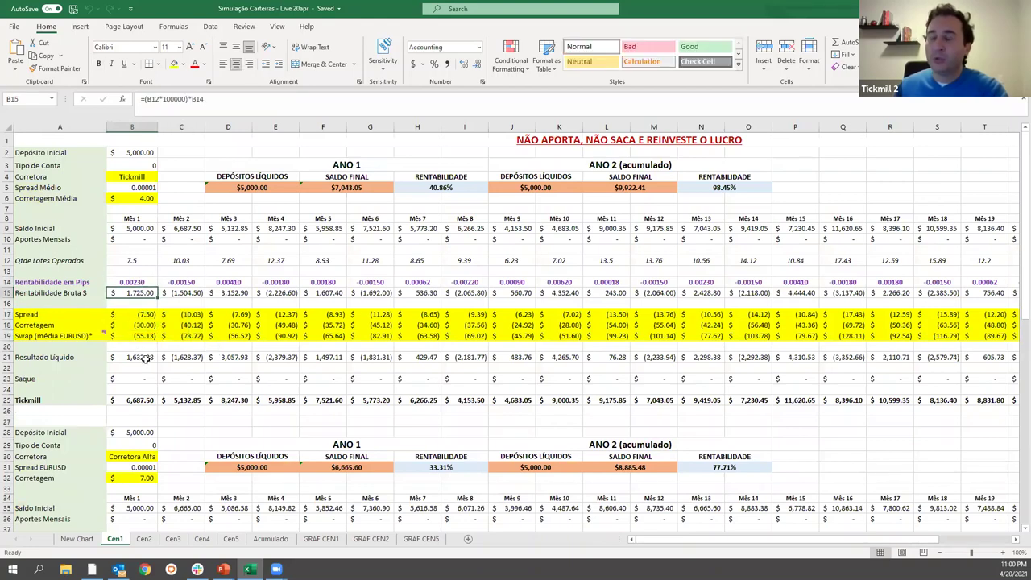
left_click_drag(142, 315, 142, 336)
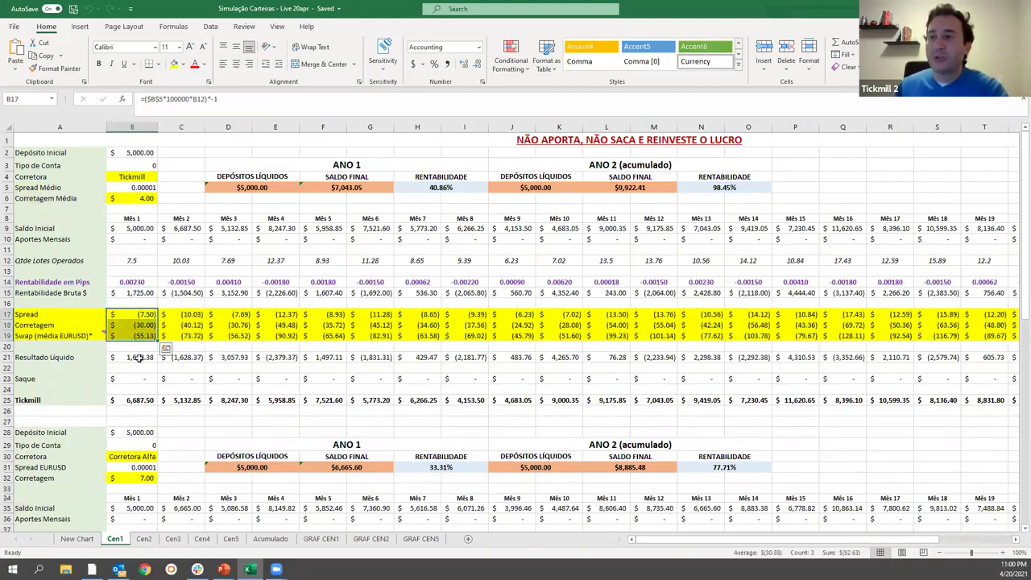
left_click(139, 358)
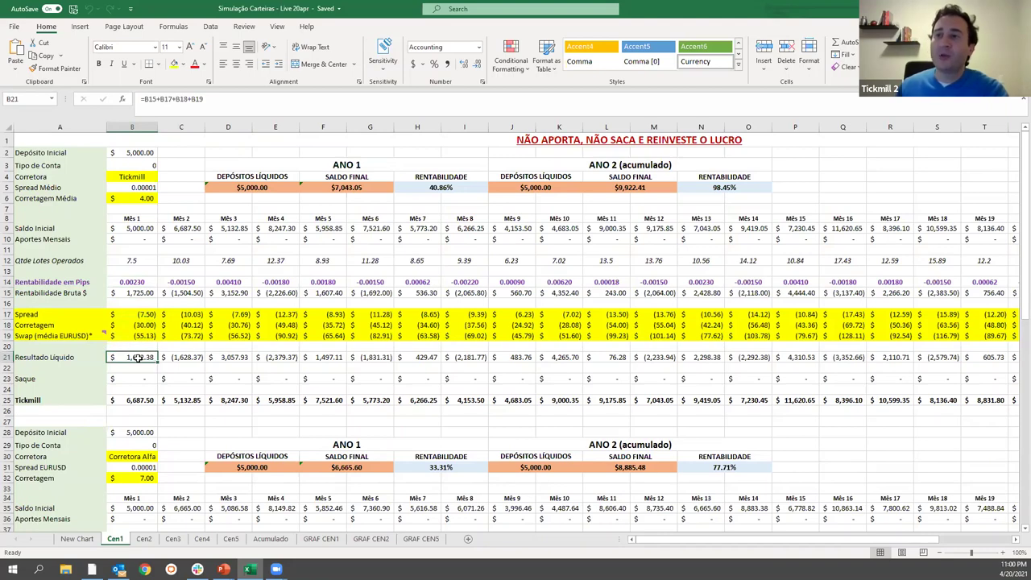
Trace Tickmill's Mês 1 calculation from Saldo Inicial through lots, pips, gross return and costs to Resultado Líquido.
left_click(140, 229)
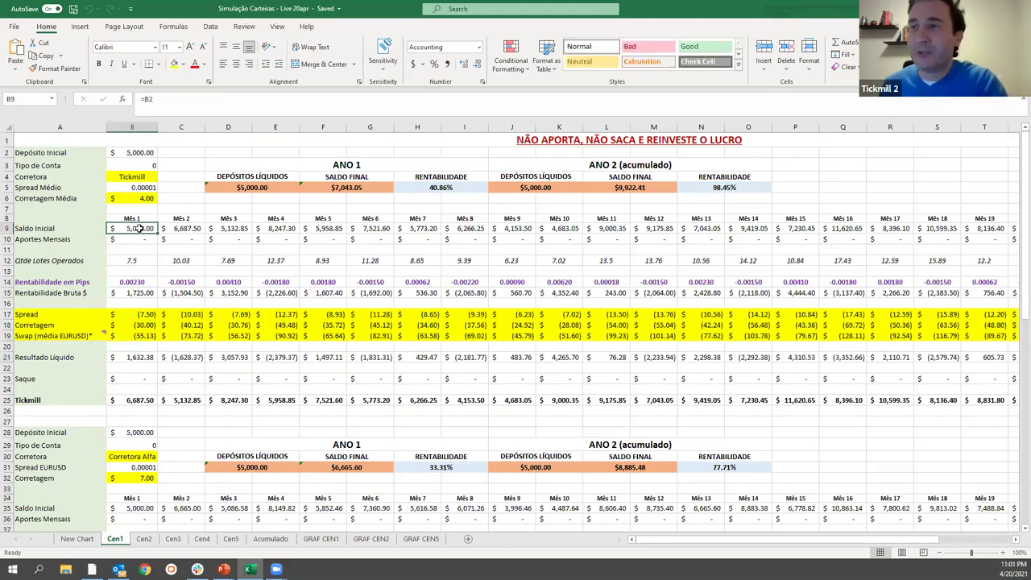
left_click(137, 260)
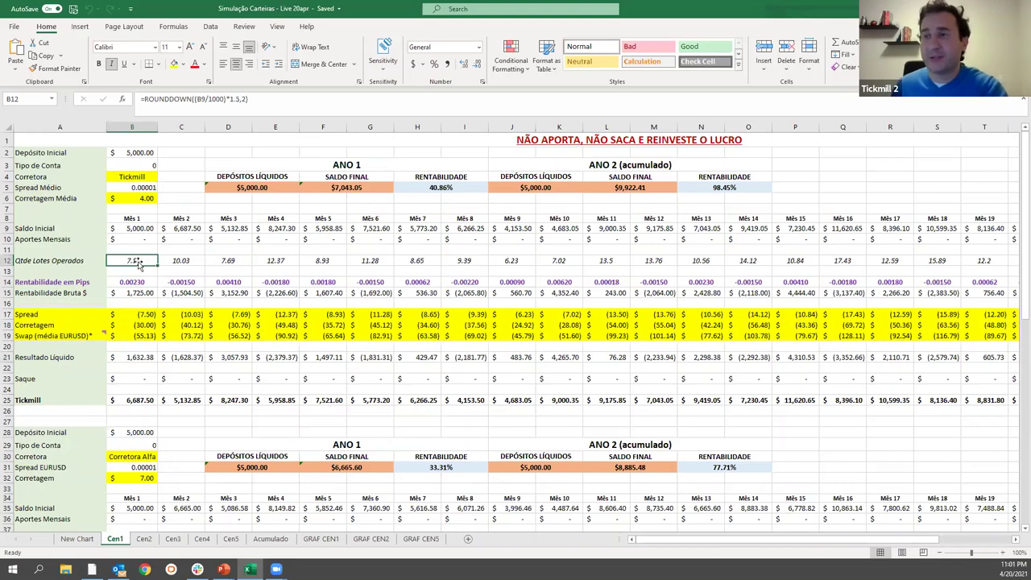
left_click(140, 281)
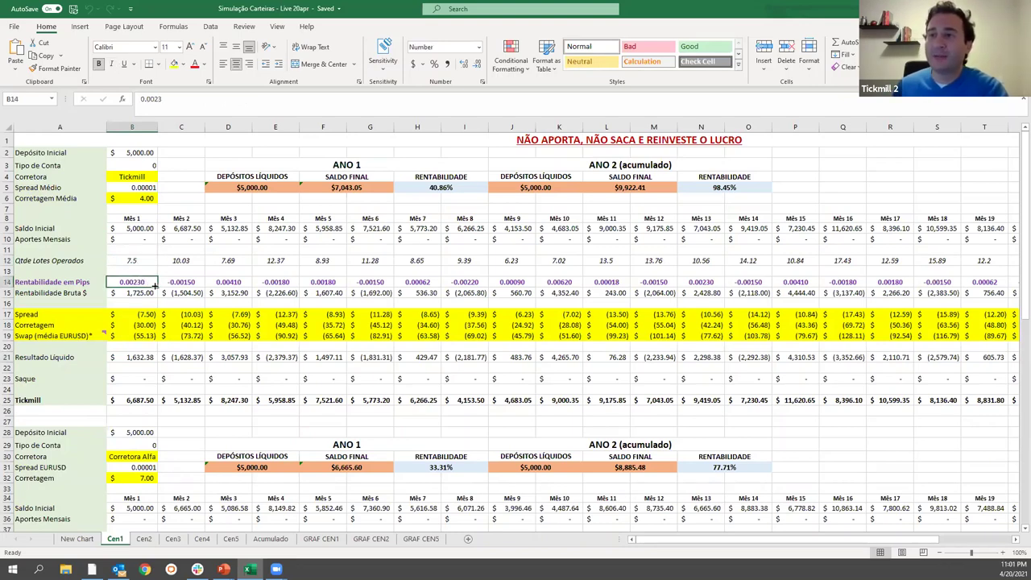
left_click(144, 295)
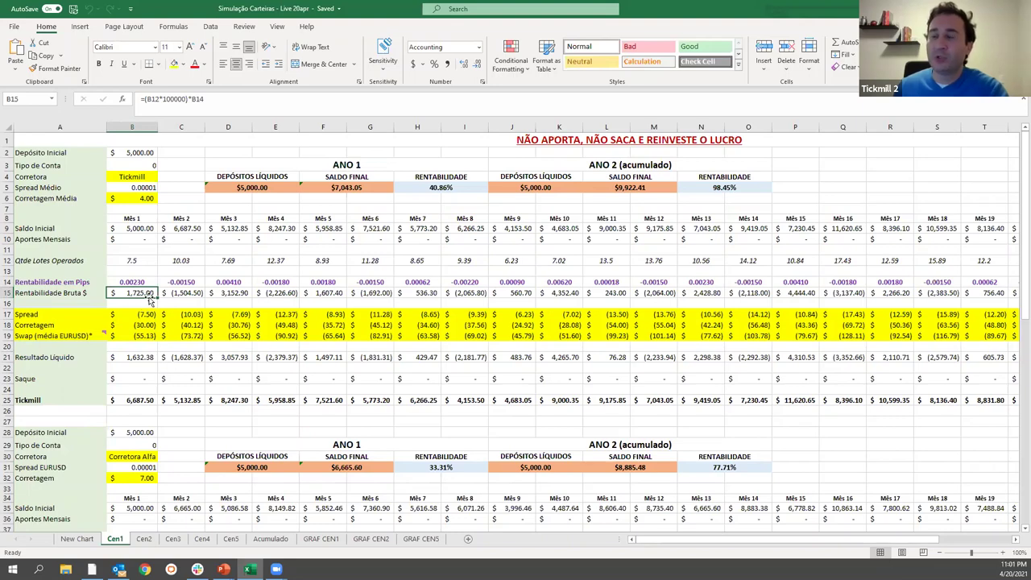
left_click_drag(142, 313, 141, 335)
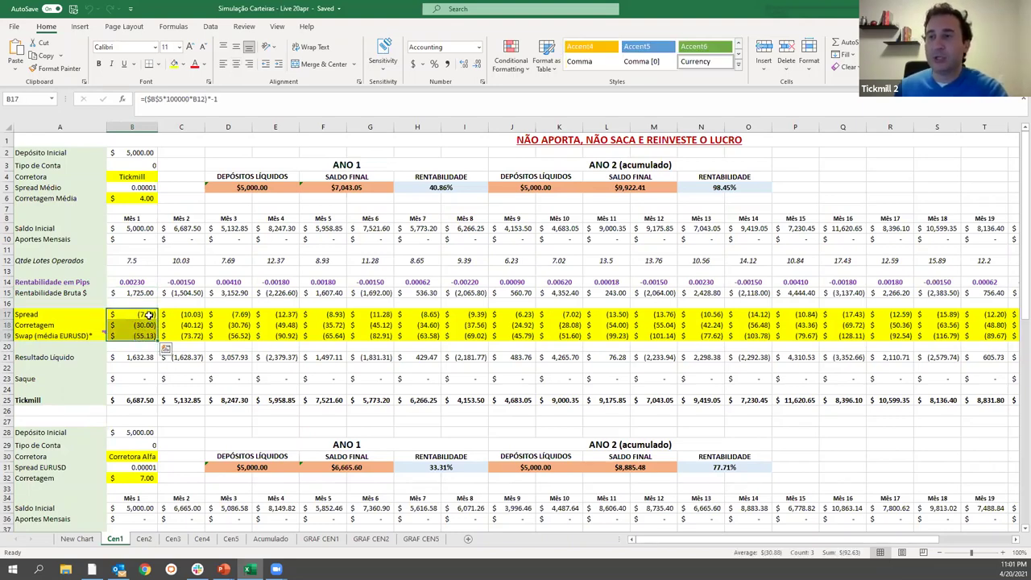
left_click(140, 357)
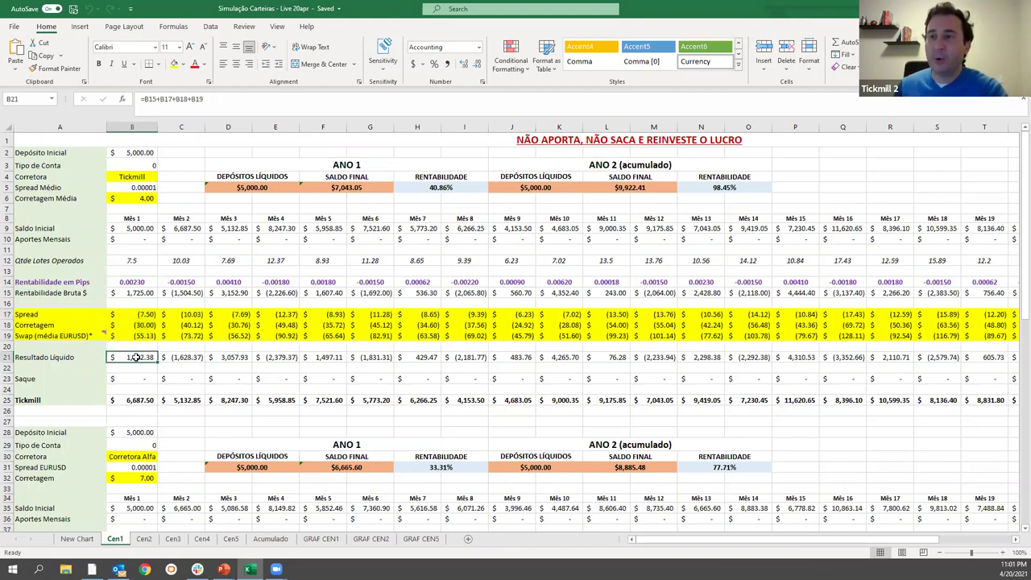
Inspect Tickmill's Mês 1 opening balance and closing balance formula, plus the Aportes Mensais and Saque rows.
left_click(141, 229)
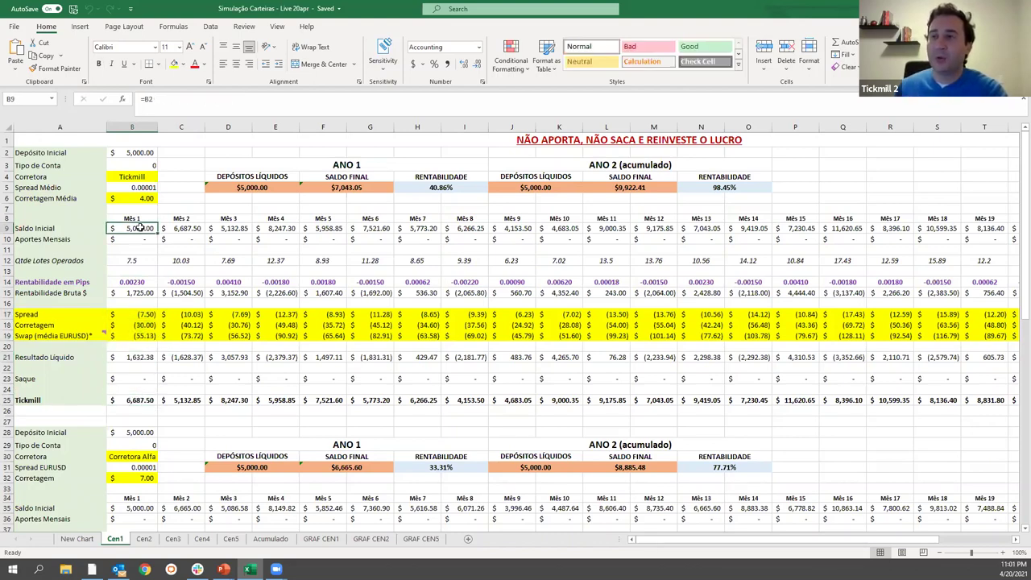
left_click(137, 400)
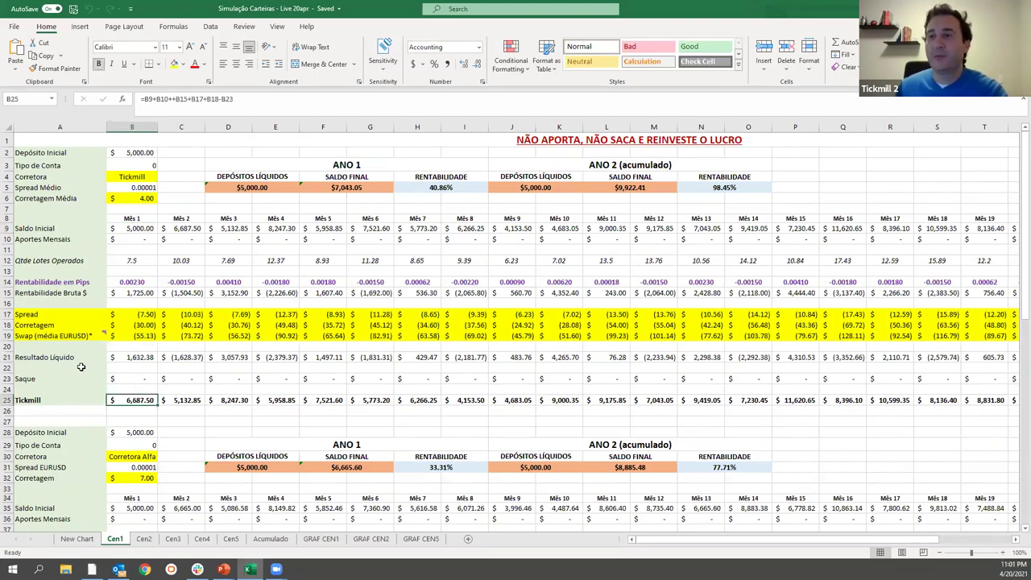
left_click(6, 239)
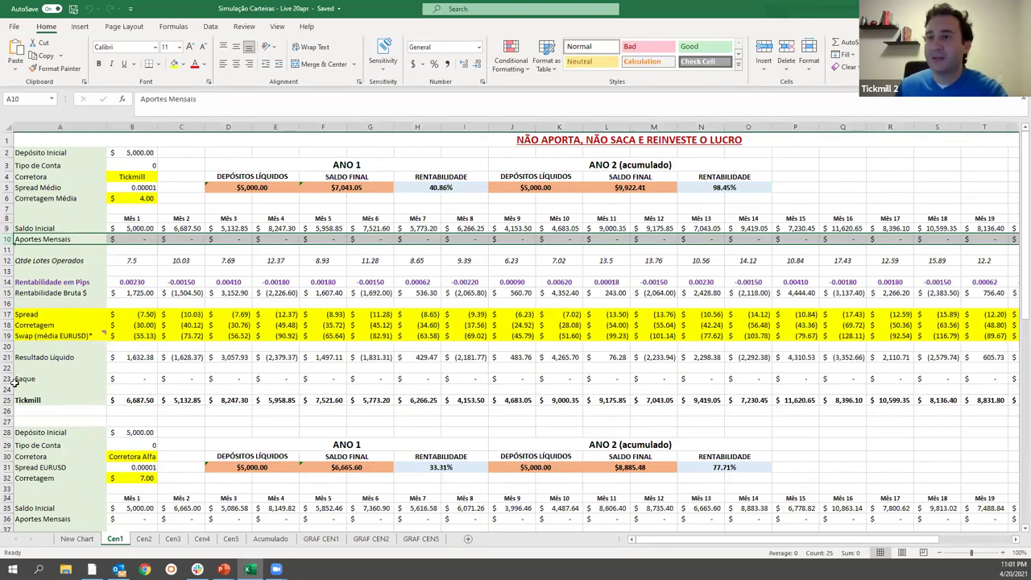
left_click(7, 379)
left_click(286, 379)
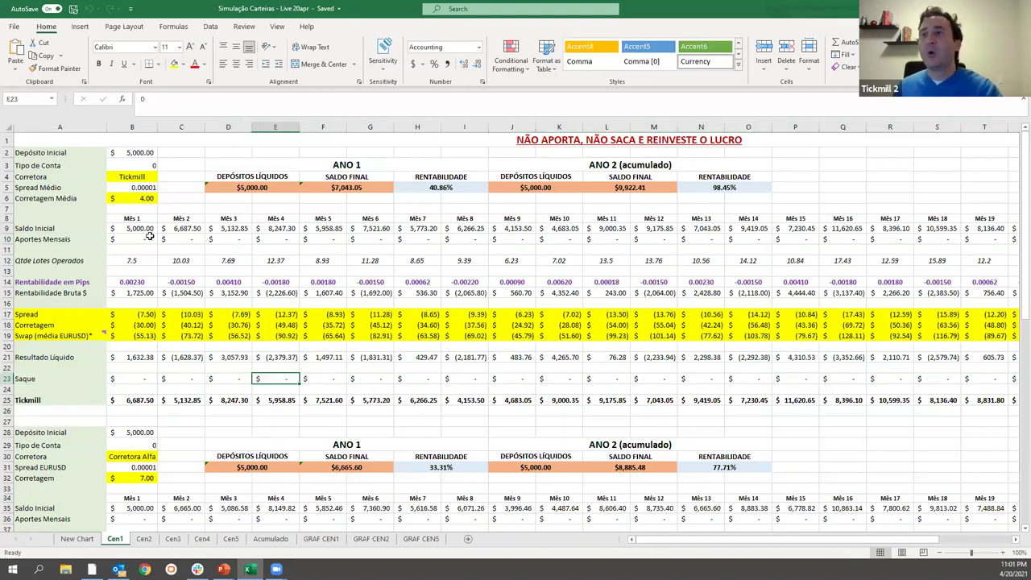
Check the broker name and go through Tickmill's monthly Rentabilidade em Pips values from Mês 1 to Mês 12.
left_click(141, 178)
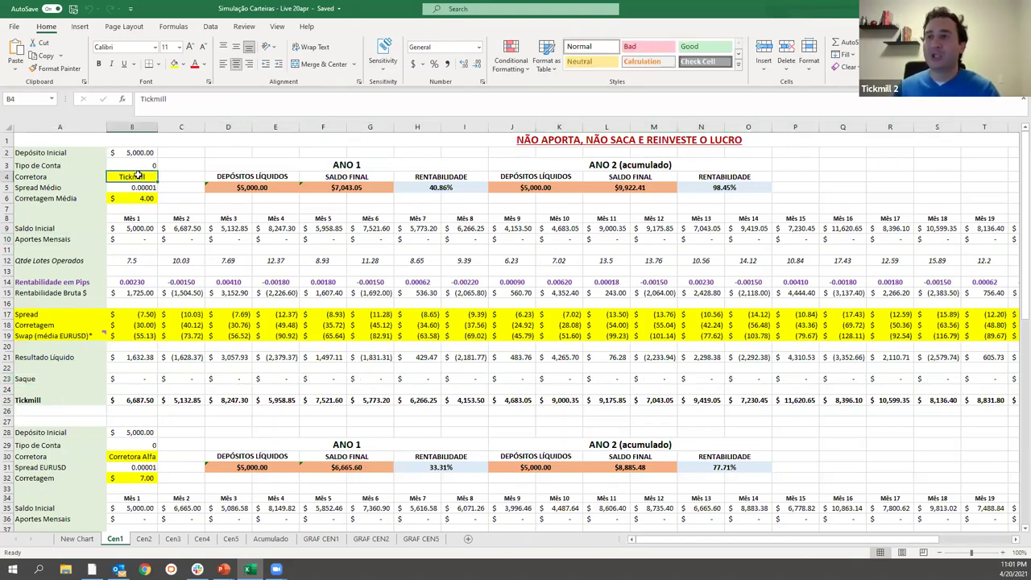
left_click(145, 283)
key("Right")
key("Right")
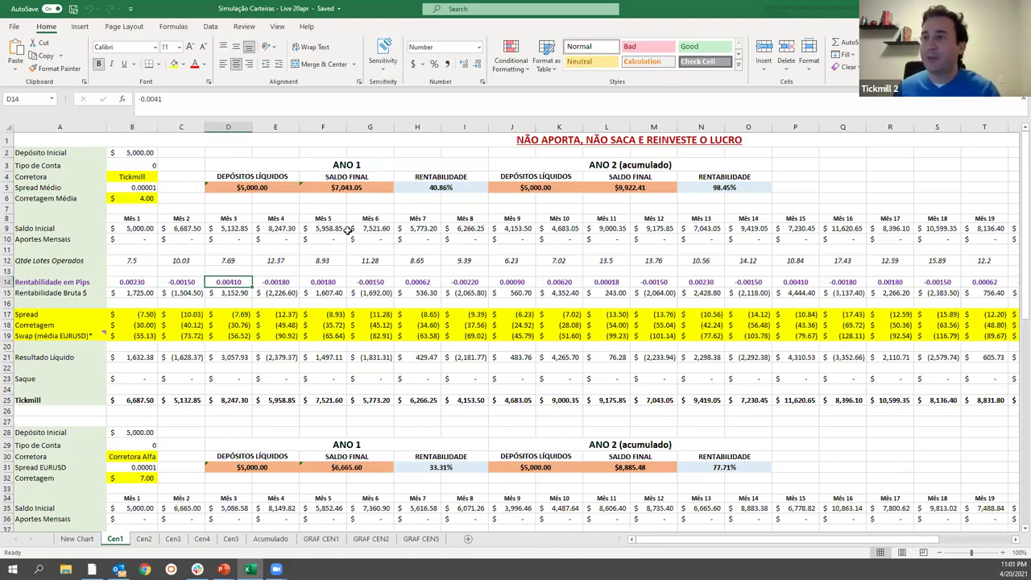
key("Right")
key("Right")
key("Right")
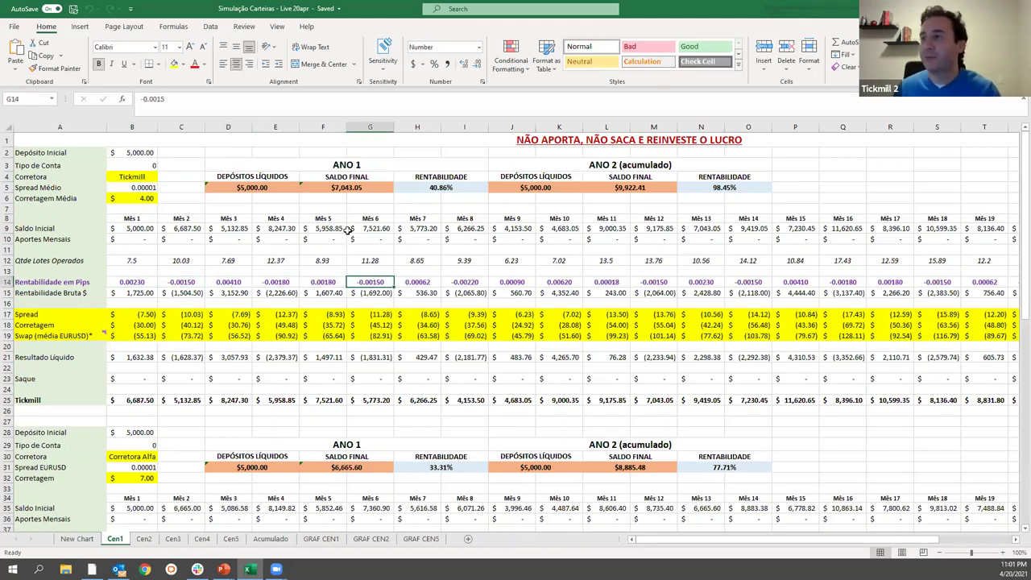
key("Right")
key("Right")
key("Right")
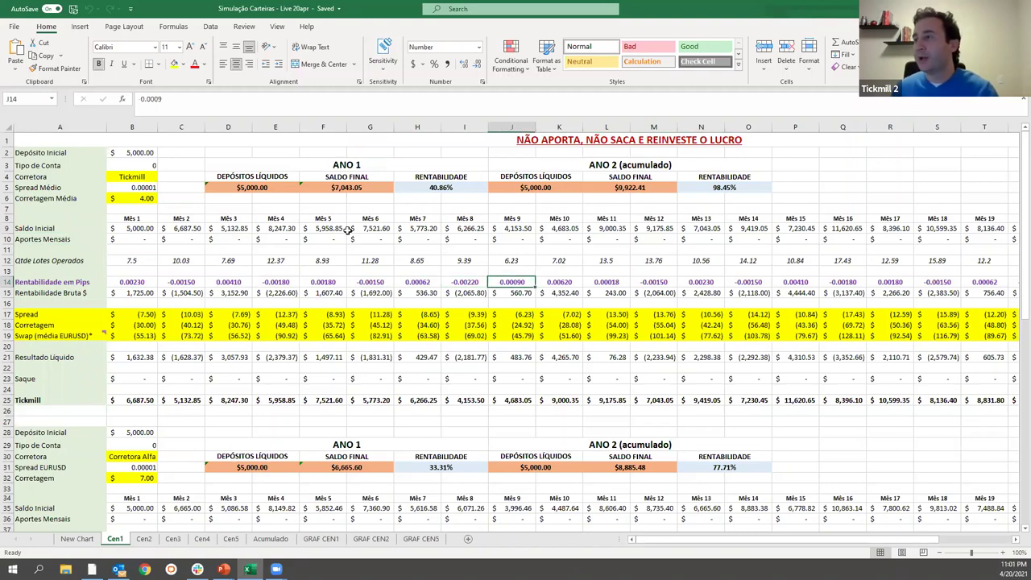
key("Right")
key("Right")
key("Right")
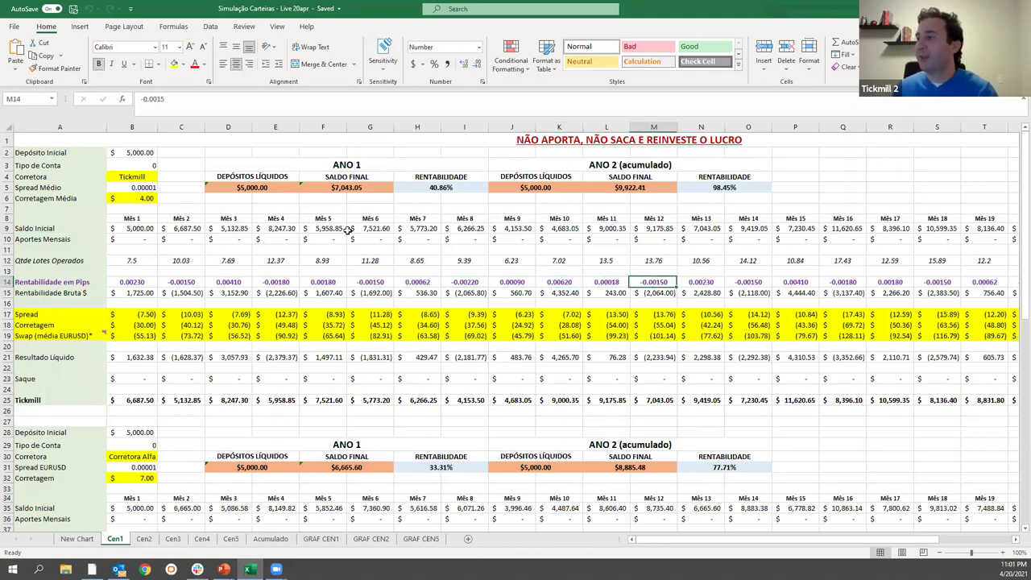
left_click(606, 285)
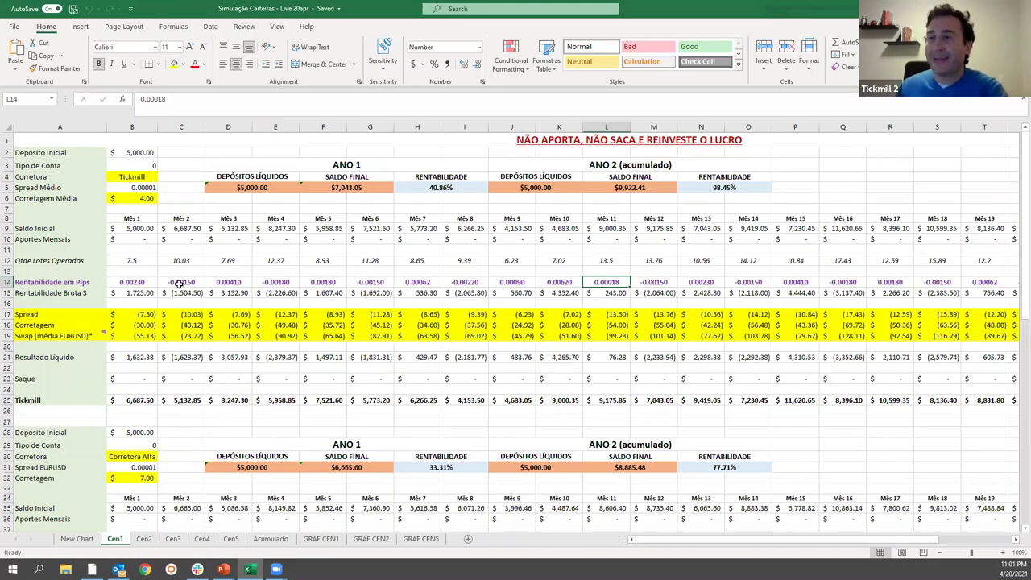
Compare the Mês 1 Rentabilidade em Pips inputs across the Tickmill, Corretora Alfa and Corretora Beta blocks.
left_click(71, 284)
scroll(158, 378, "down", 2)
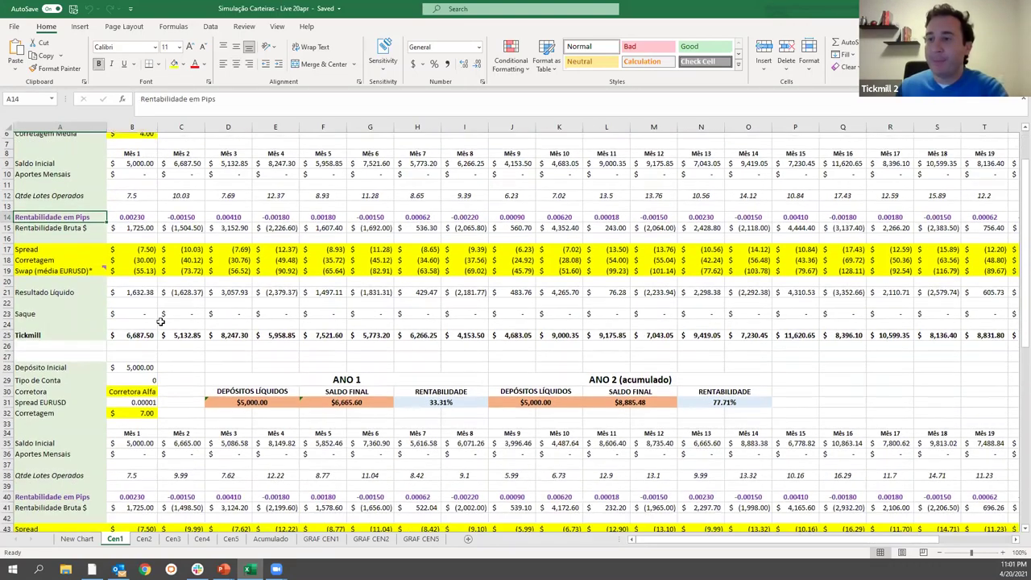
left_click(148, 490)
scroll(158, 451, "down", 2)
scroll(157, 452, "down", 6)
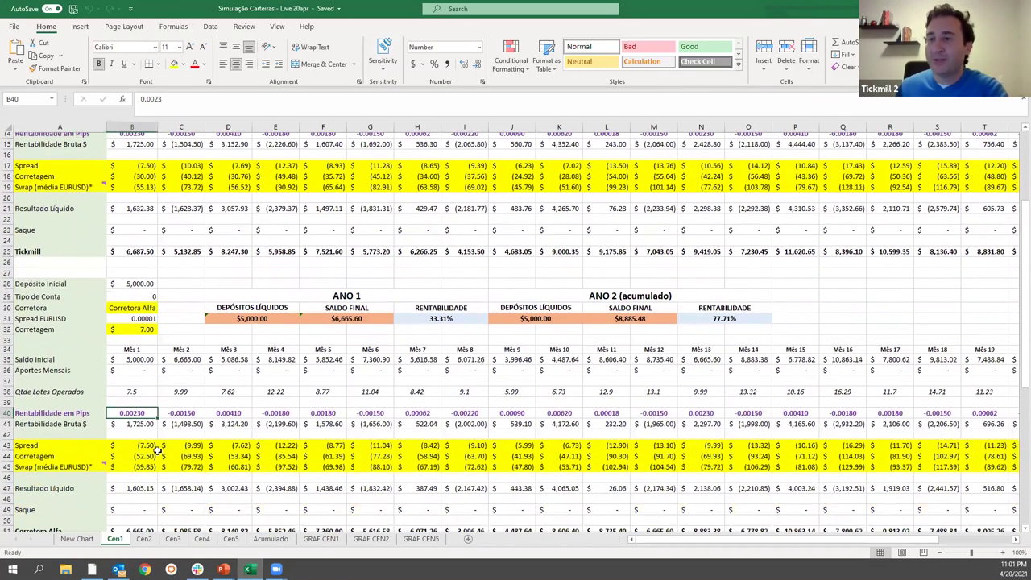
left_click(144, 477)
scroll(153, 451, "down", 1)
scroll(165, 446, "down", 2)
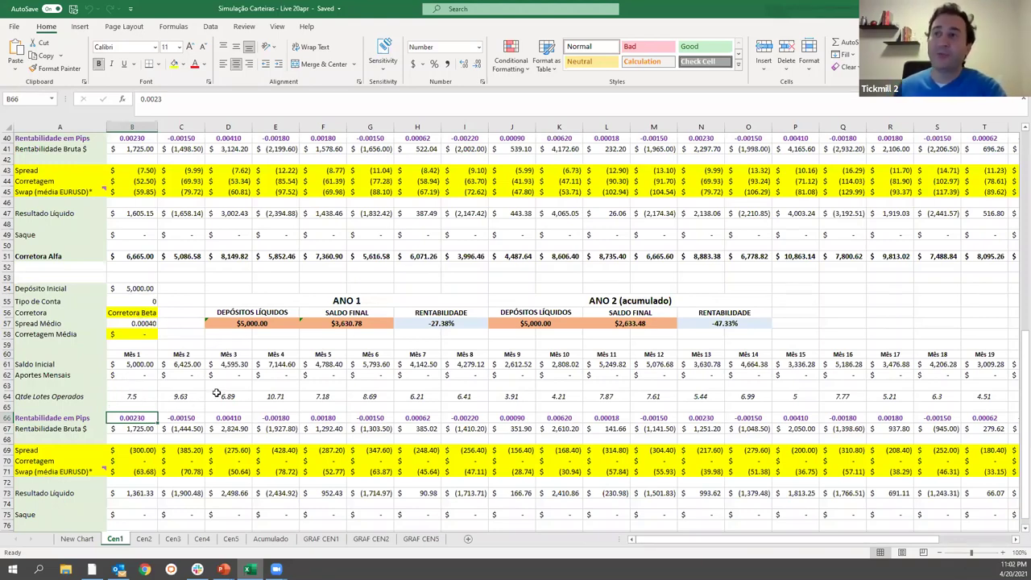
Compare the Mês 4 Qtde Lotes Operados formulas across the Tickmill, Corretora Alfa and Corretora Beta blocks.
scroll(215, 392, "up", 8)
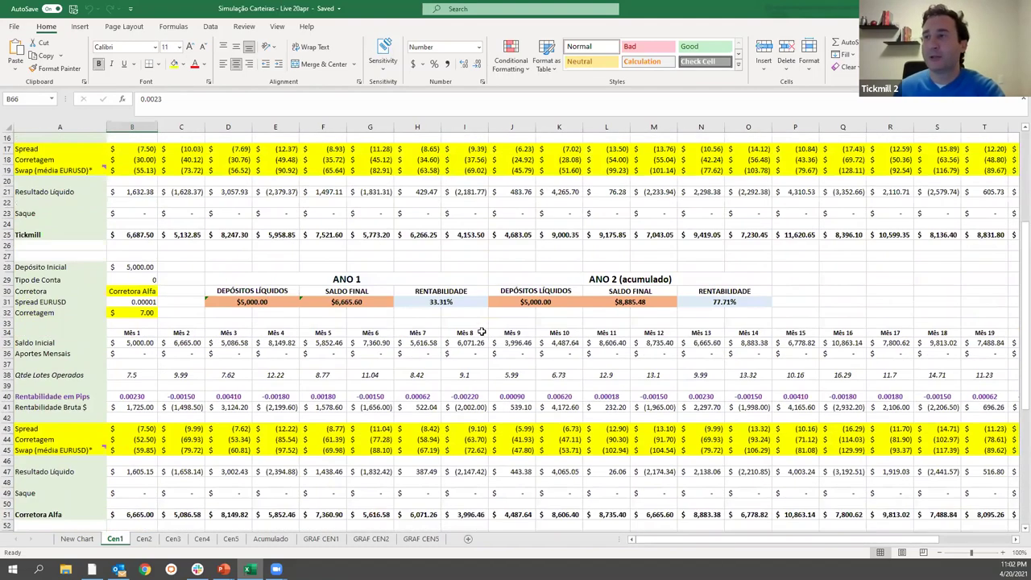
scroll(355, 286, "up", 5)
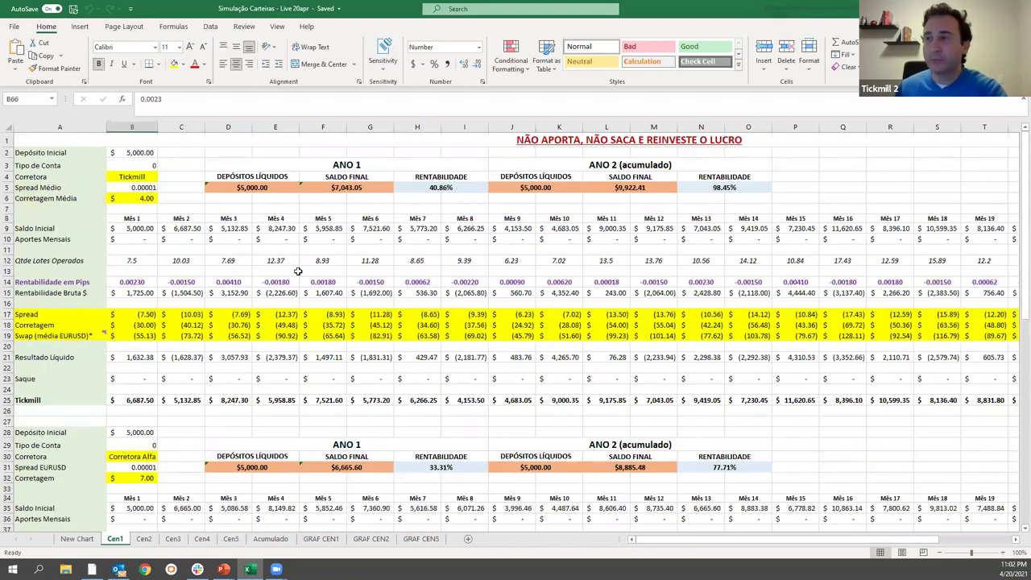
scroll(251, 367, "down", 3)
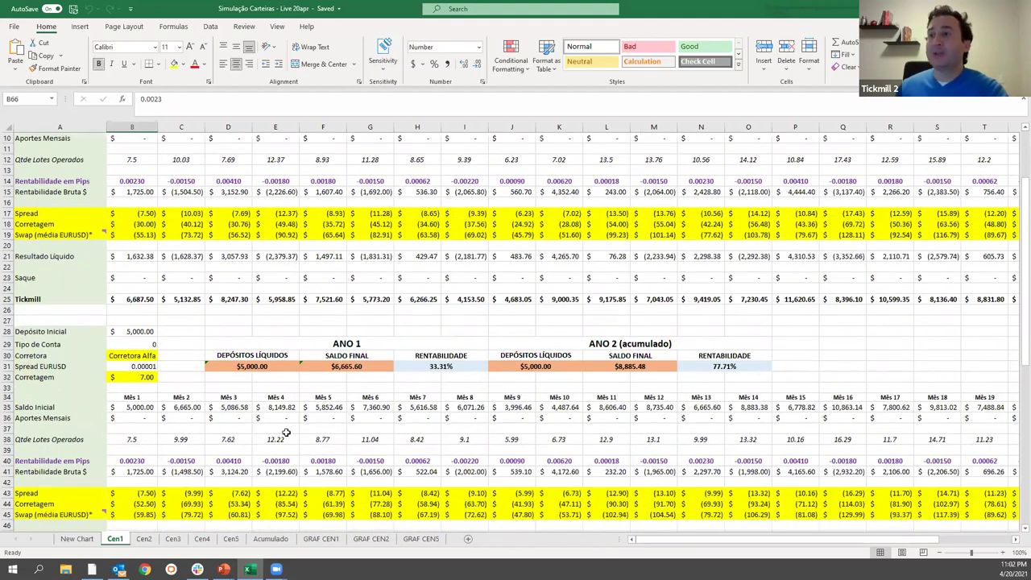
left_click(284, 438)
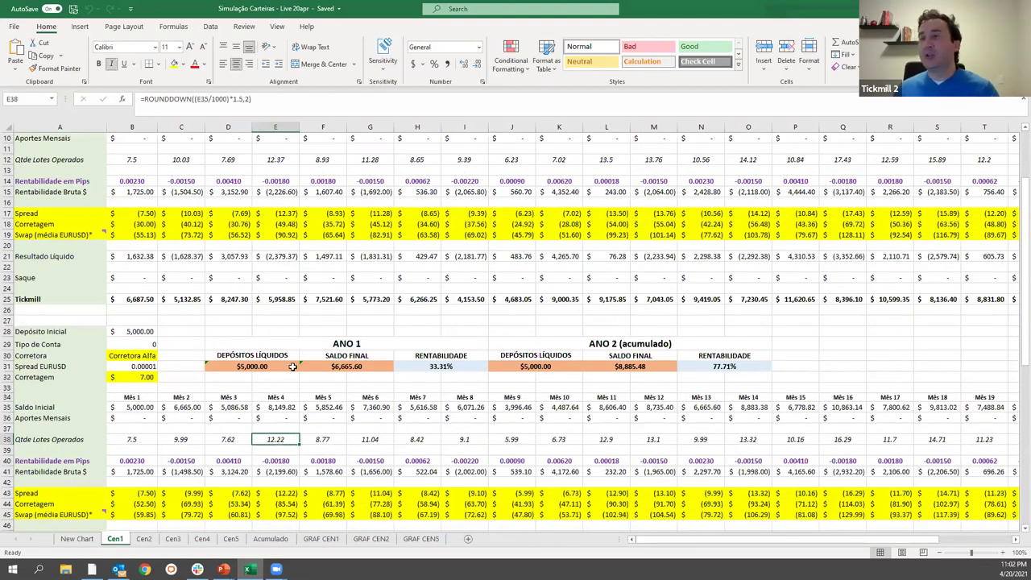
scroll(282, 242, "up", 2)
left_click(277, 218)
scroll(298, 403, "down", 1)
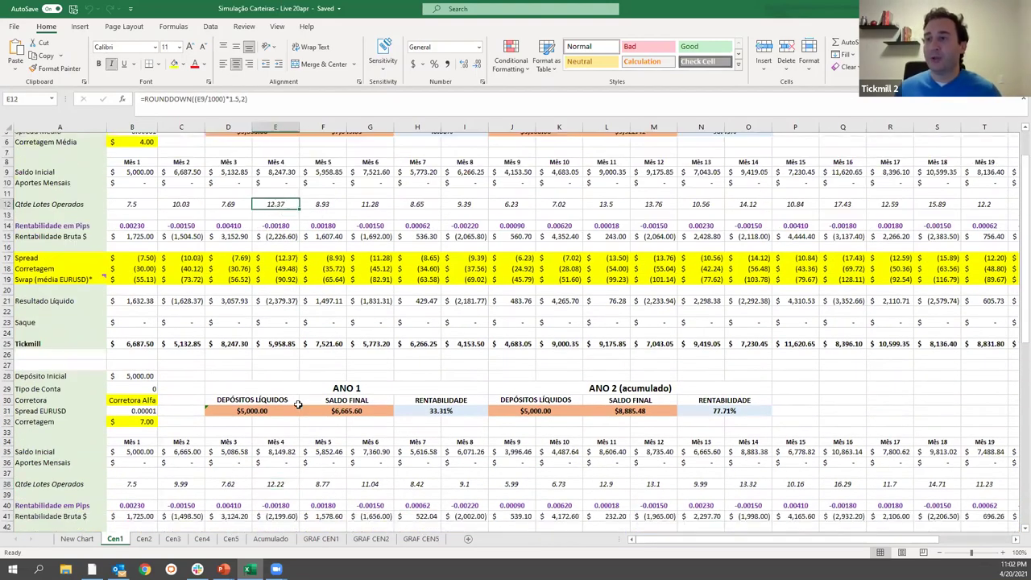
left_click(281, 466)
scroll(281, 467, "down", 6)
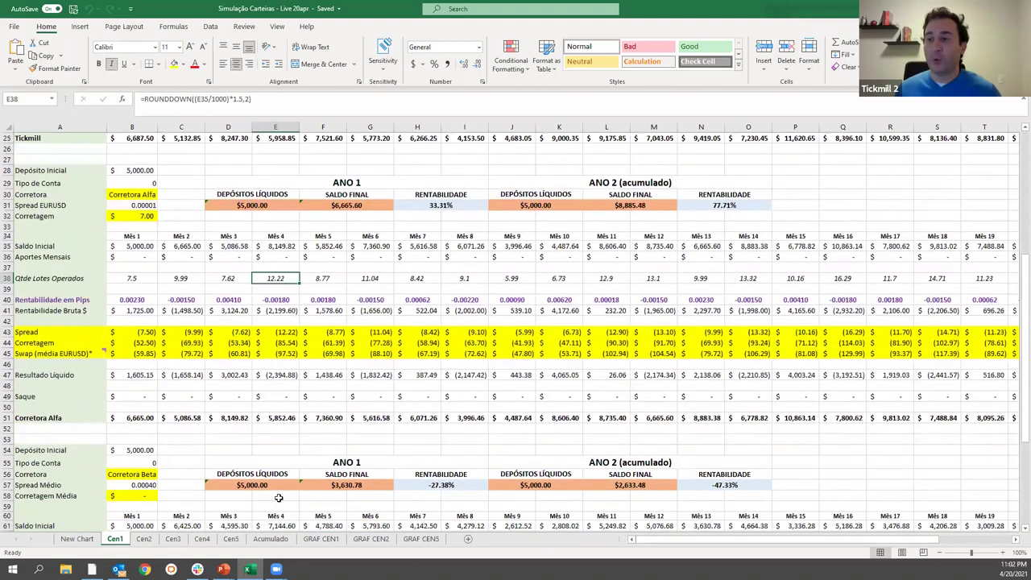
scroll(278, 495, "down", 2)
left_click(277, 488)
Inspect Tickmill's Ano 1 Saldo Final formula and the Spread, Corretagem and Swap rows from Mês 1 to Mês 11.
scroll(286, 433, "up", 6)
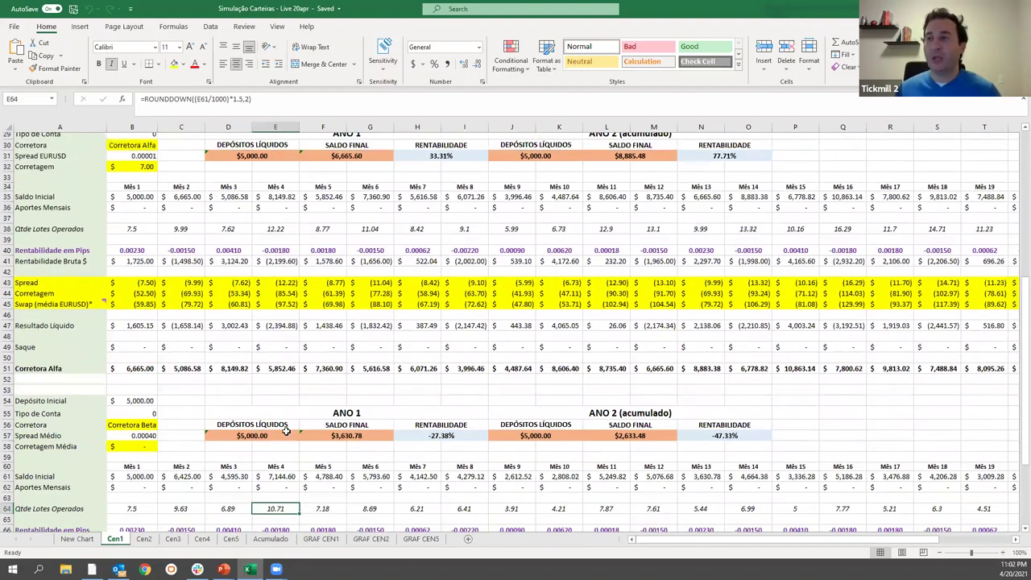
scroll(289, 278, "up", 3)
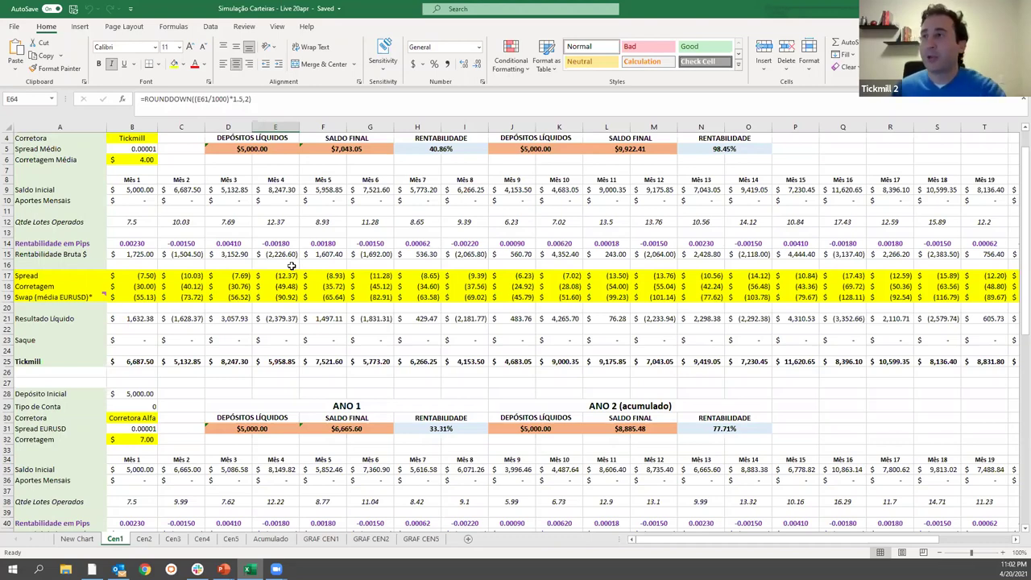
scroll(352, 233, "up", 1)
left_click(360, 197)
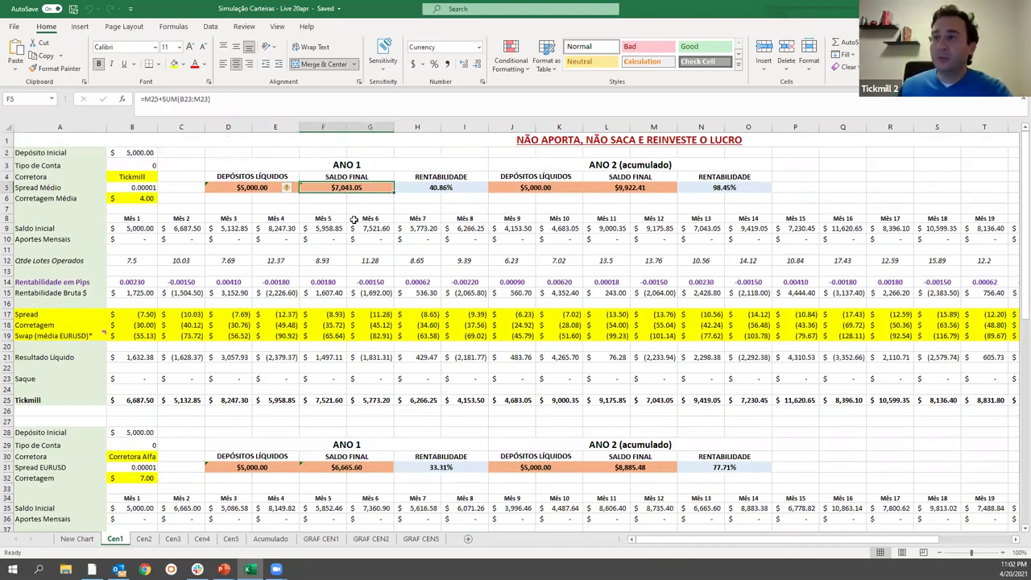
left_click(361, 253)
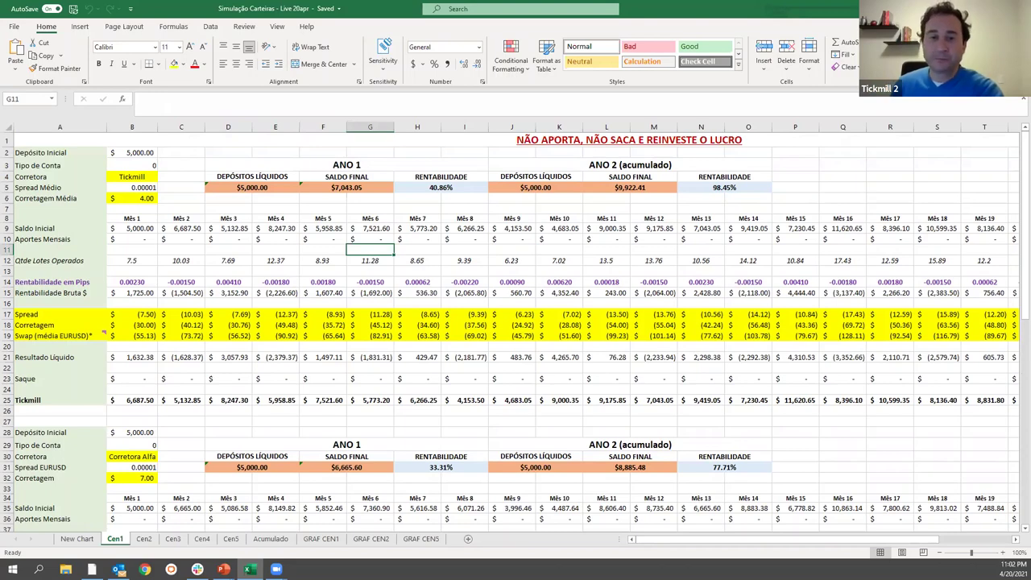
left_click(352, 188)
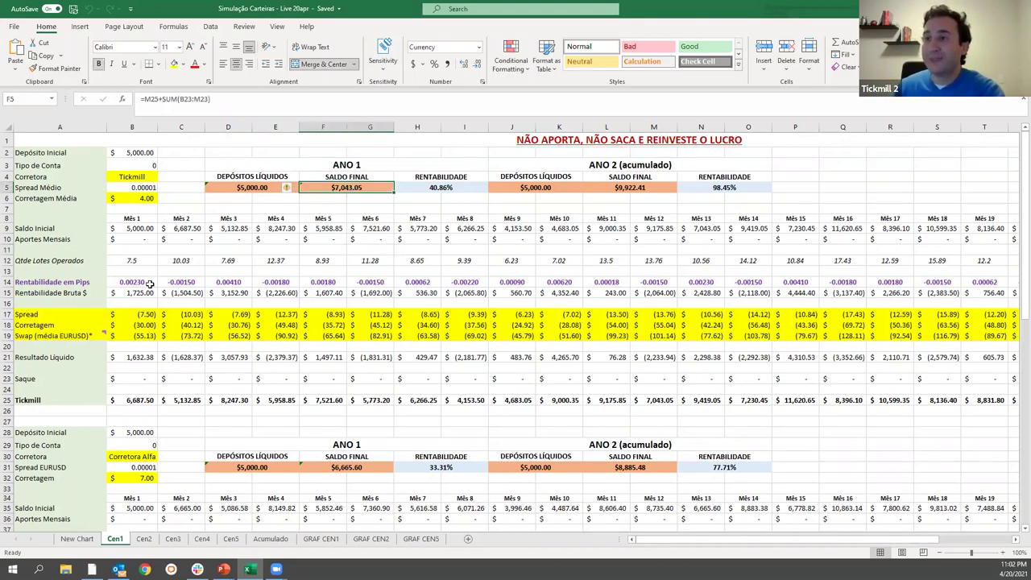
left_click_drag(142, 313, 613, 335)
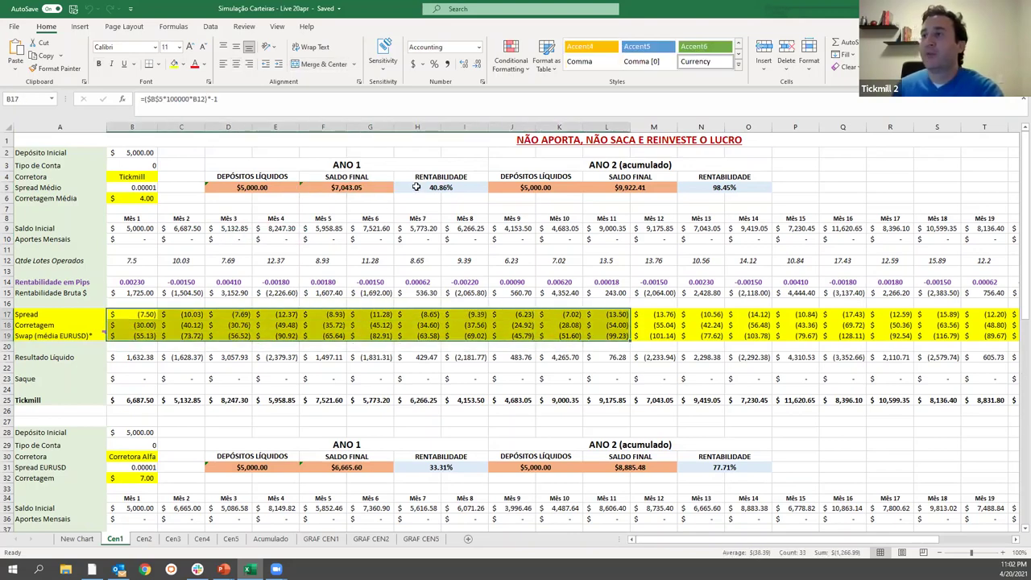
Trace Tickmill's Ano 1 Rentabilidade through Depósitos Líquidos, Saldo Final and the Mês 12 closing balance.
left_click(258, 188)
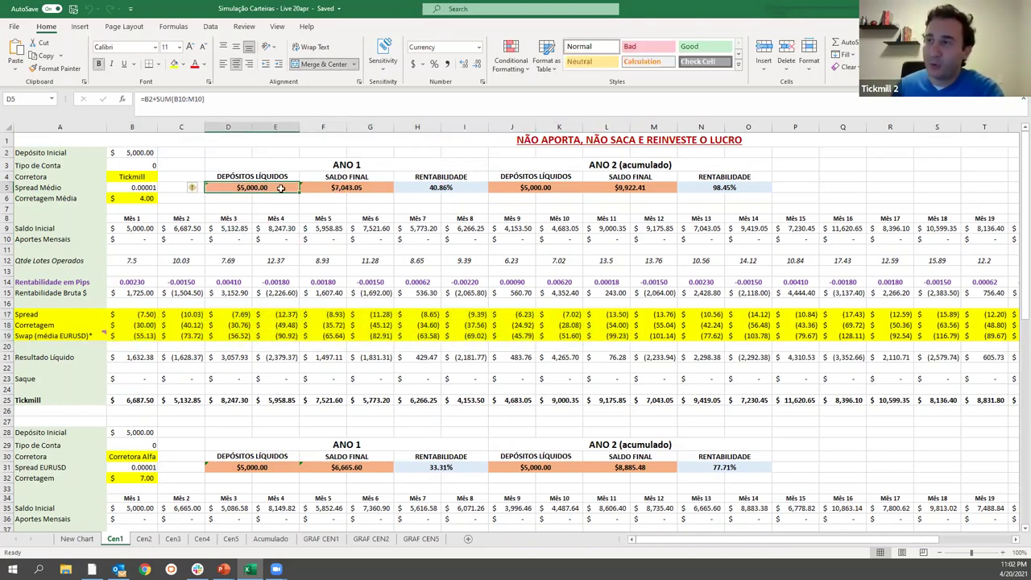
left_click(352, 187)
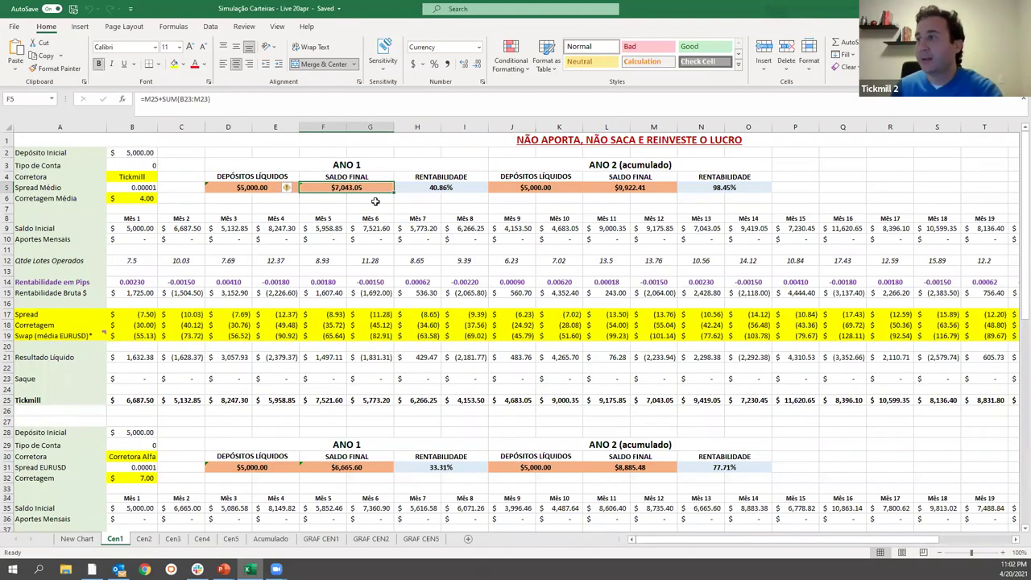
left_click(652, 401)
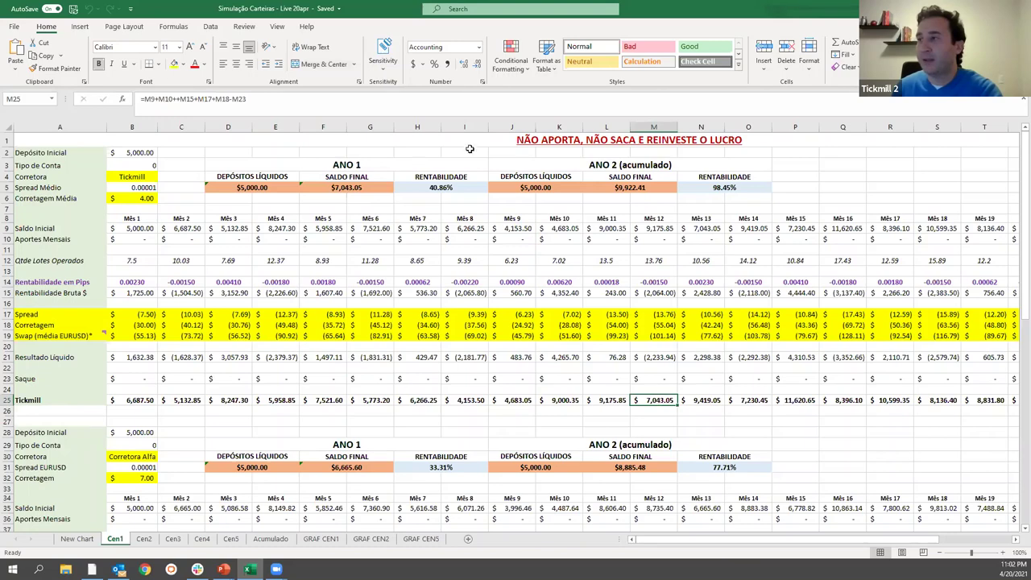
left_click(437, 187)
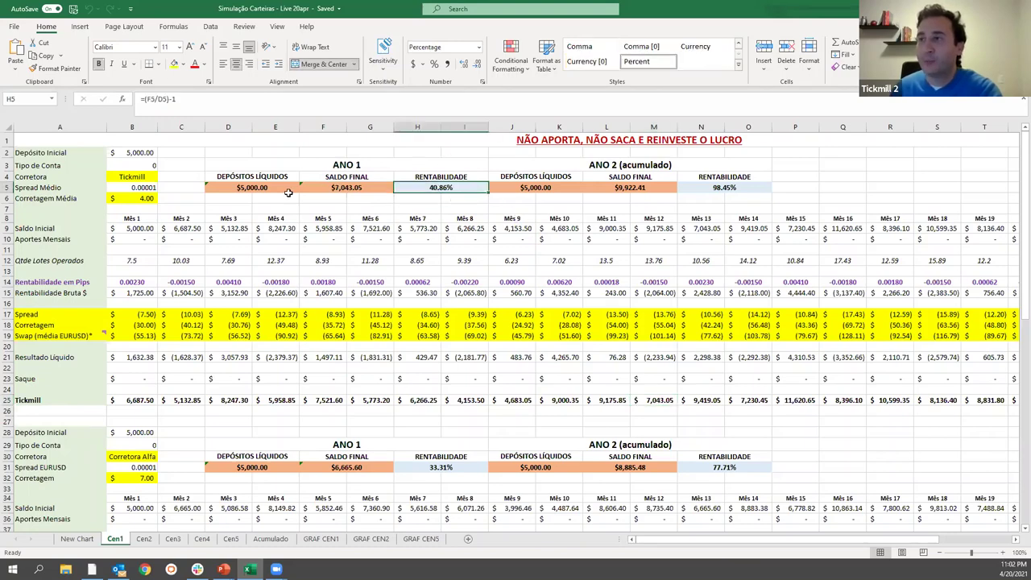
Try -0.0035 as Tickmill's Mês 6 Rentabilidade em Pips and check the Ano 1 Rentabilidade.
left_click(372, 283)
left_click(179, 98)
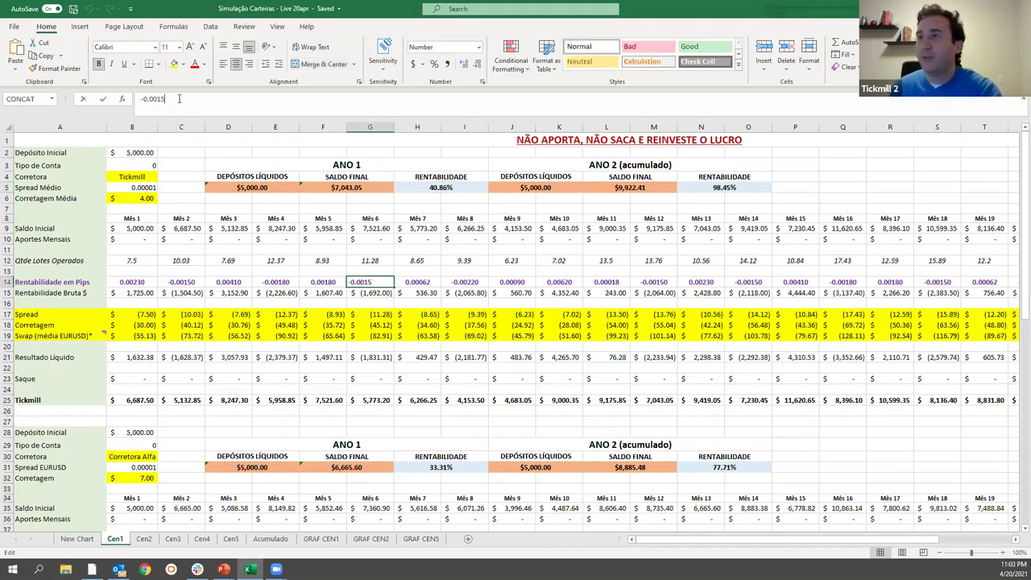
key("BackSpace")
key("BackSpace")
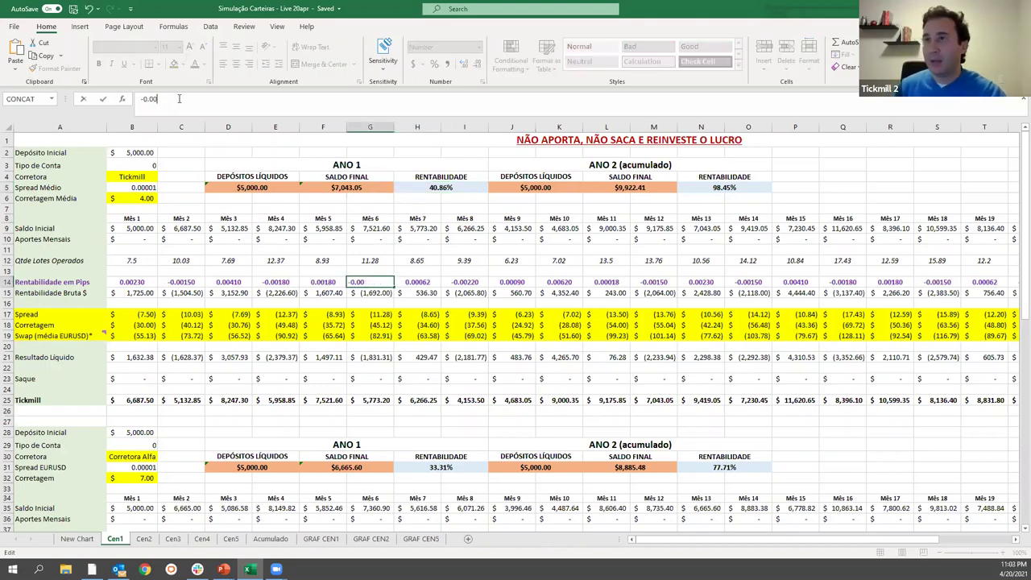
type("35")
key("Return")
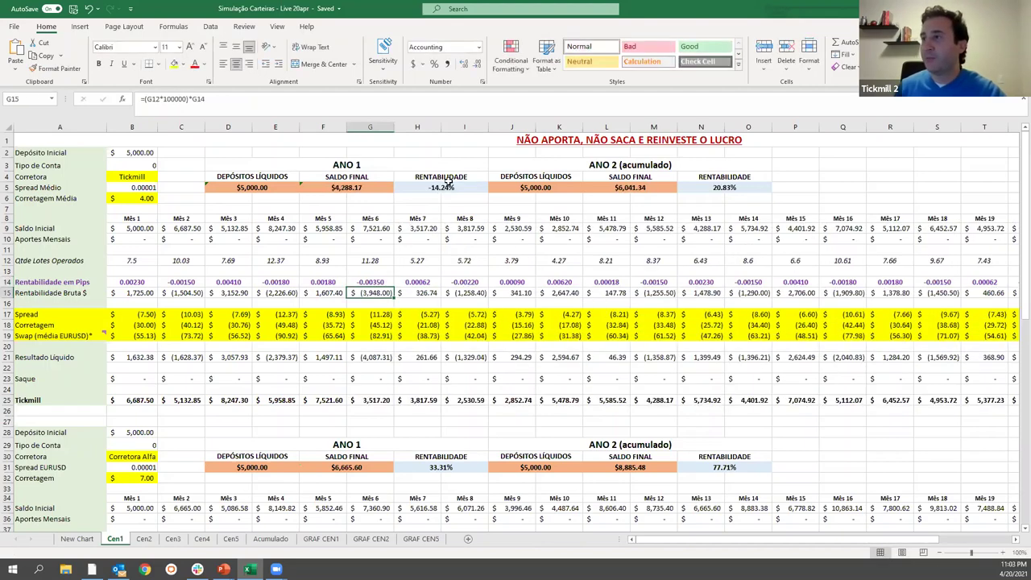
left_click(444, 187)
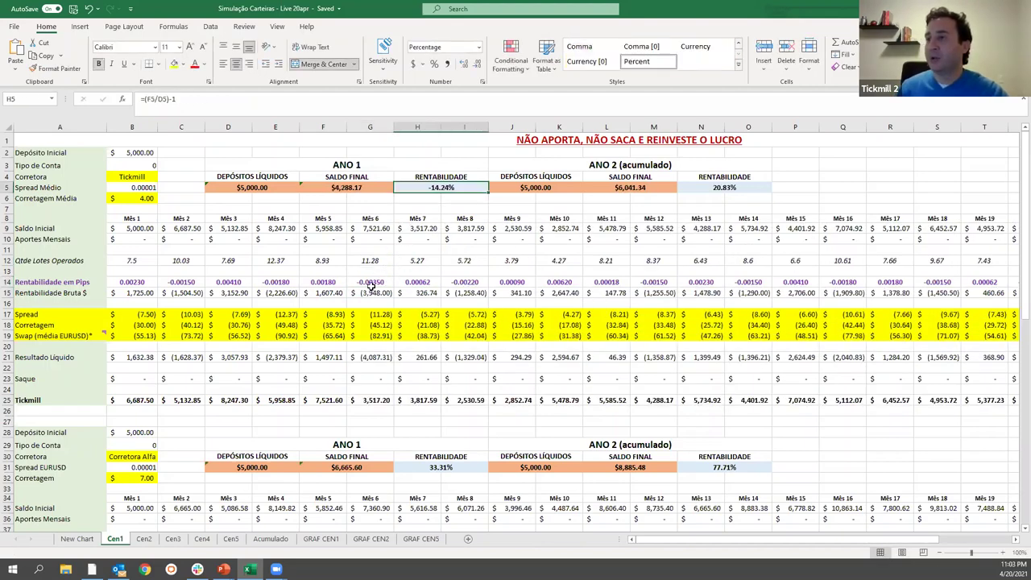
Try 0.0065 as Tickmill's Mês 6 Rentabilidade em Pips, and undo both trial values.
left_click(371, 282)
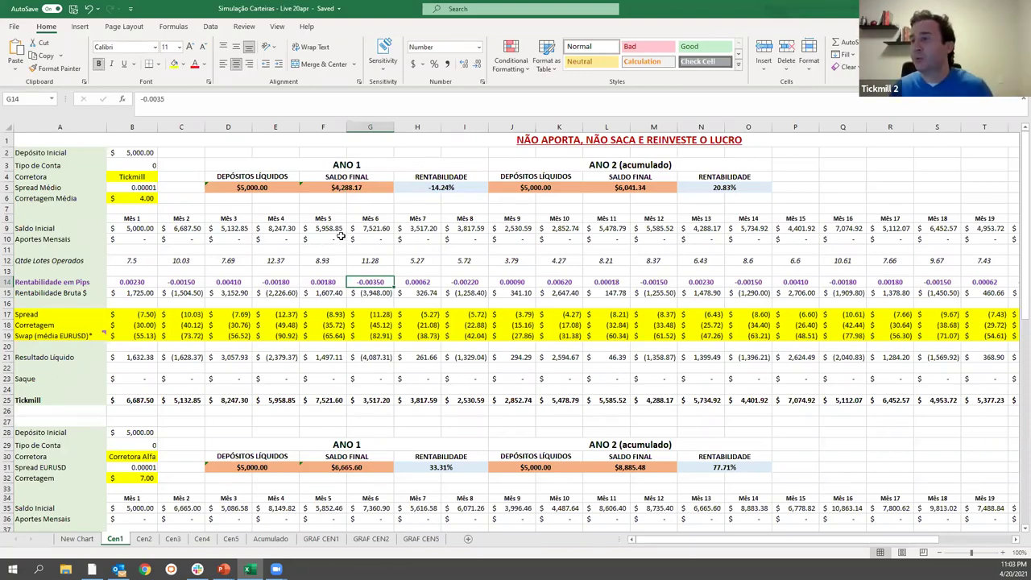
type("0")
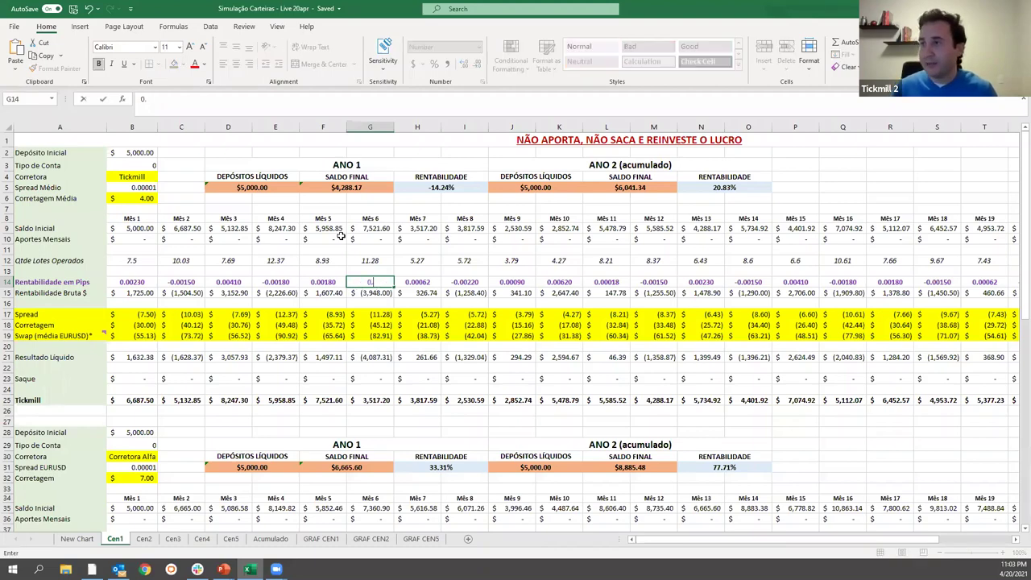
type(".0065")
key("Return")
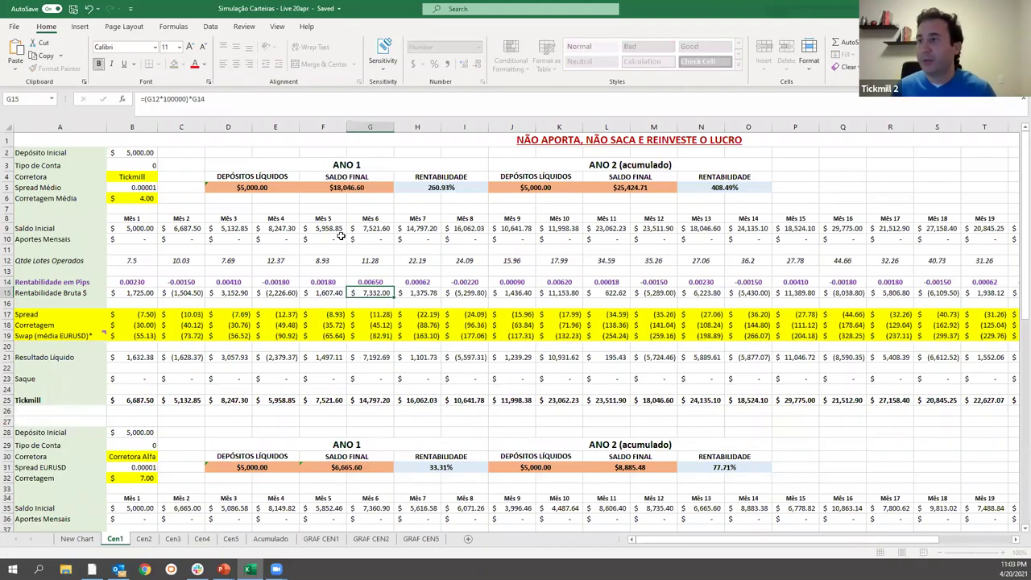
key("ctrl+z")
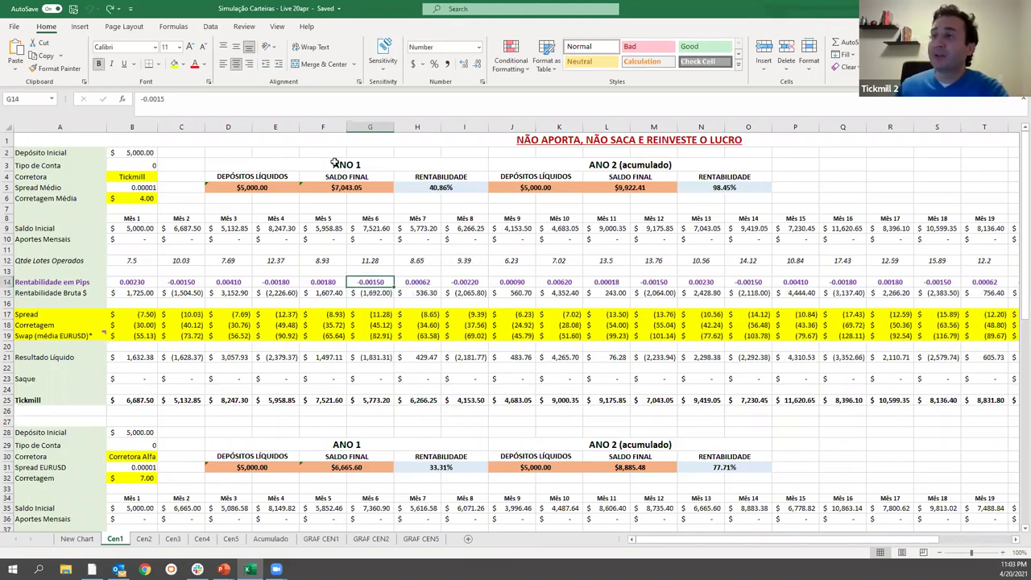
Check Tickmill's Ano 1 and Ano 2 Rentabilidade against the summary figures in the other broker blocks below.
left_click(451, 187)
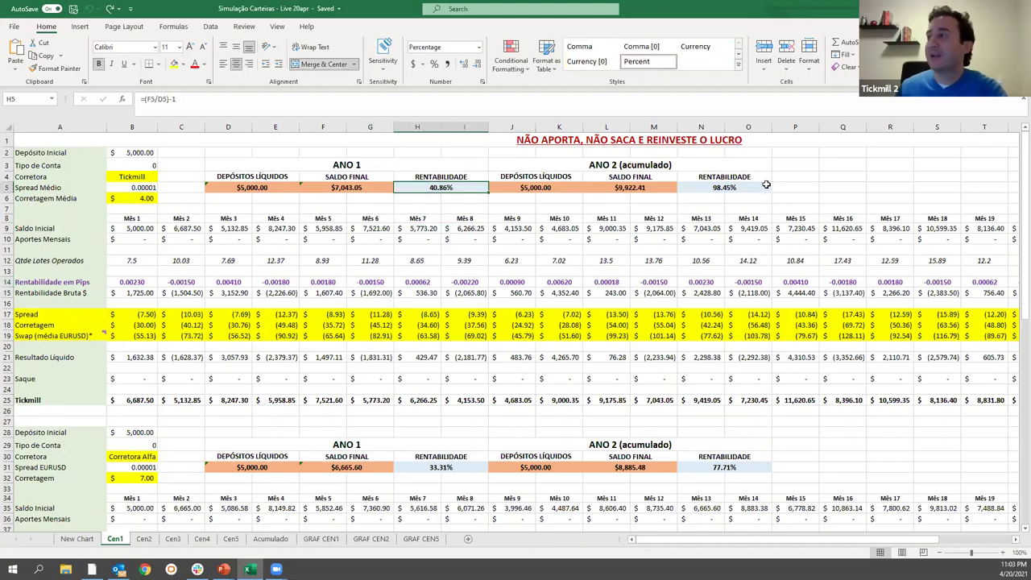
left_click(750, 186)
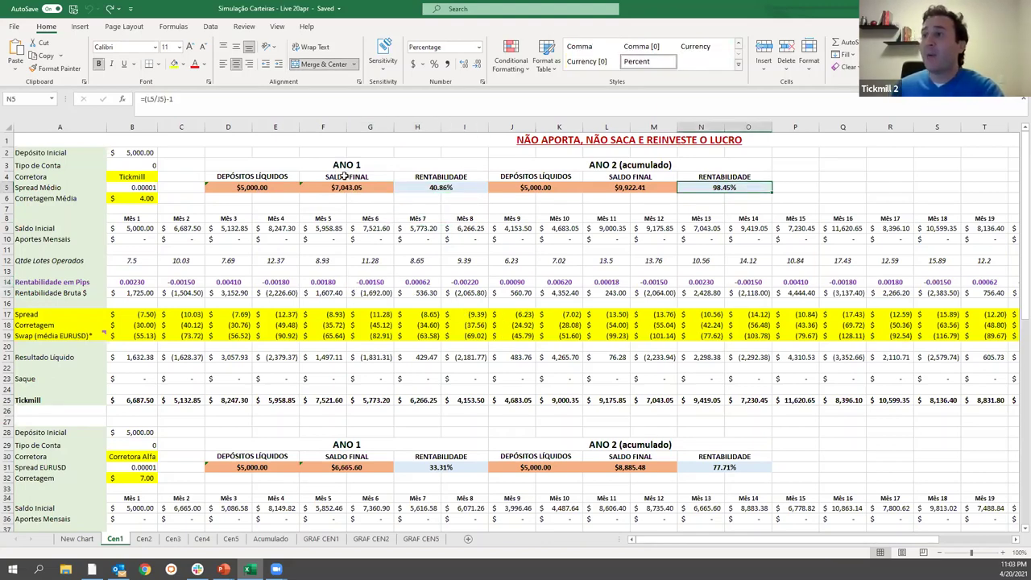
scroll(338, 442, "down", 2)
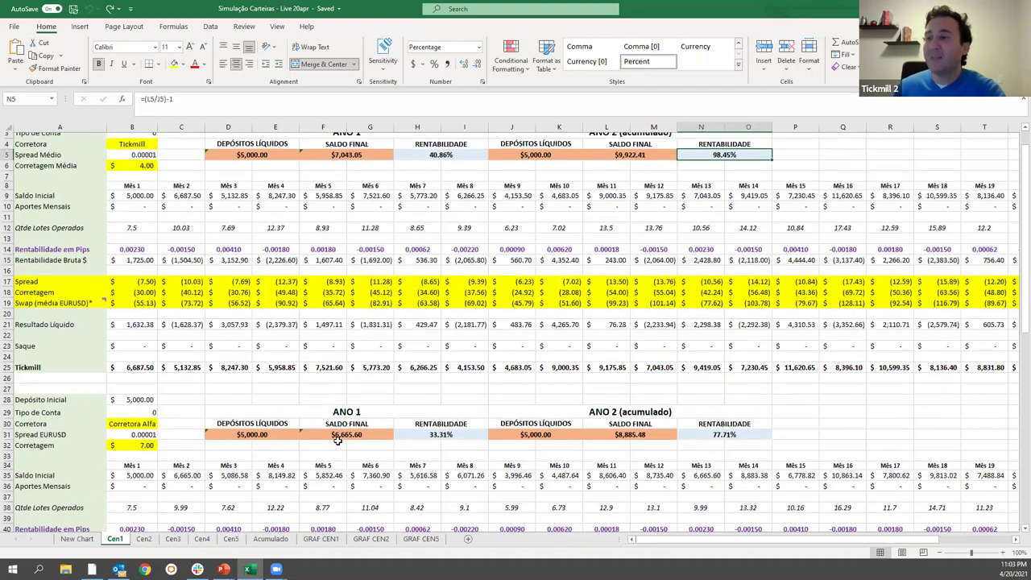
scroll(338, 441, "down", 1)
left_click(345, 458)
scroll(378, 437, "up", 3)
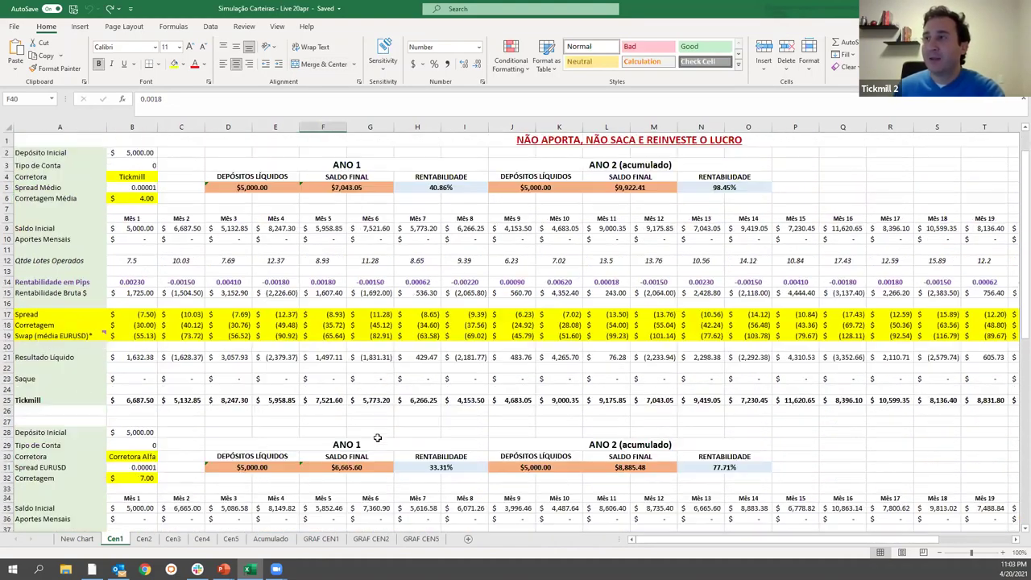
scroll(404, 313, "down", 6)
scroll(403, 313, "up", 6)
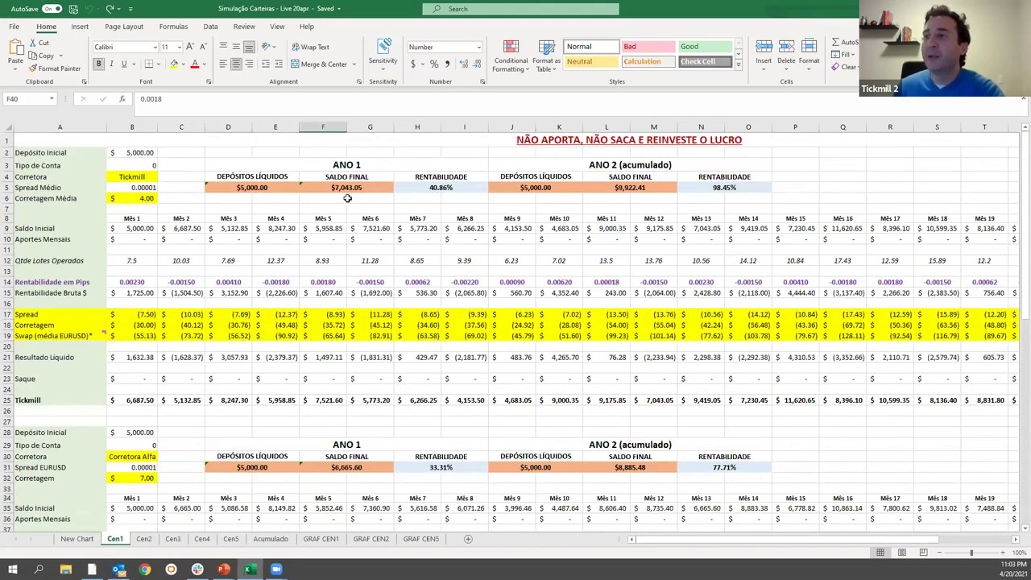
Go through Tickmill's Ano 1 Depósitos Líquidos, Saldo Final and Rentabilidade, plus the Ano 2 (acumulado) Saldo Final and Rentabilidade.
left_click(261, 186)
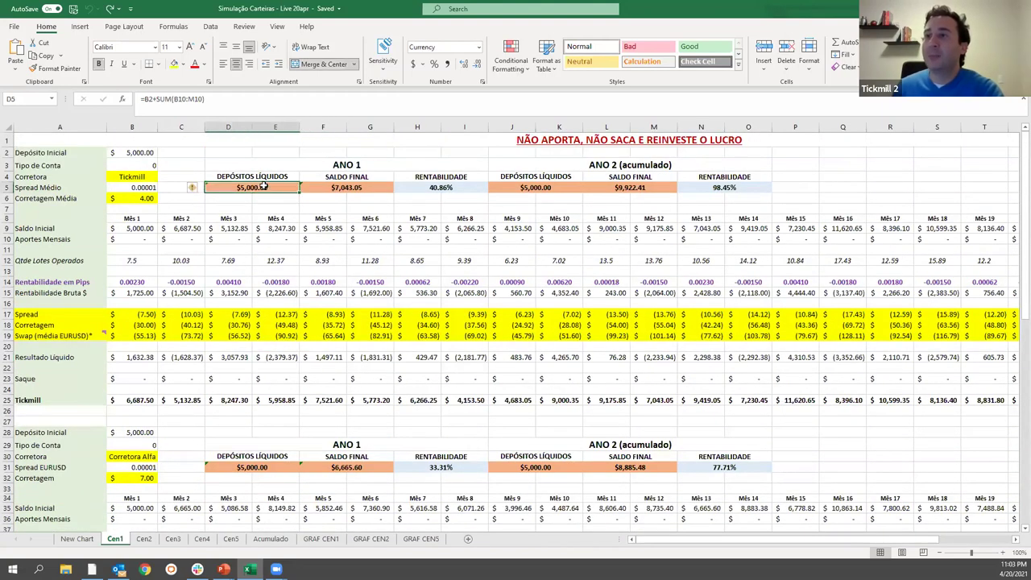
left_click(368, 188)
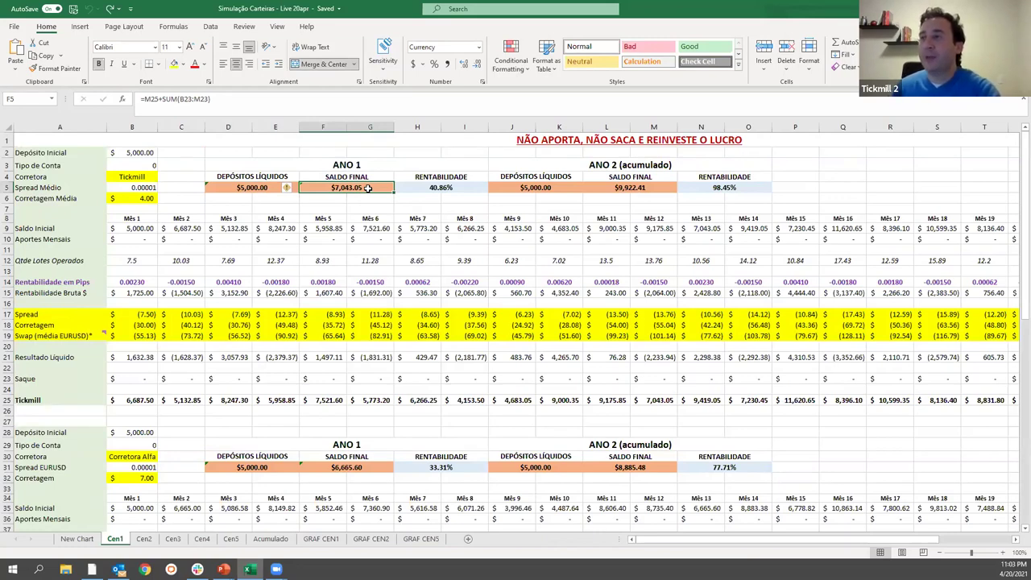
left_click(449, 187)
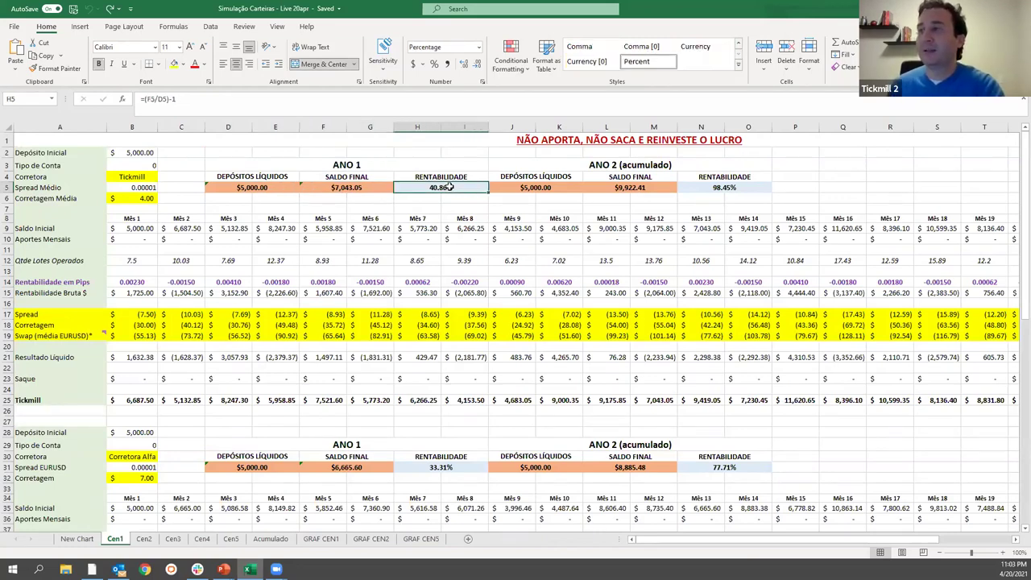
left_click(636, 188)
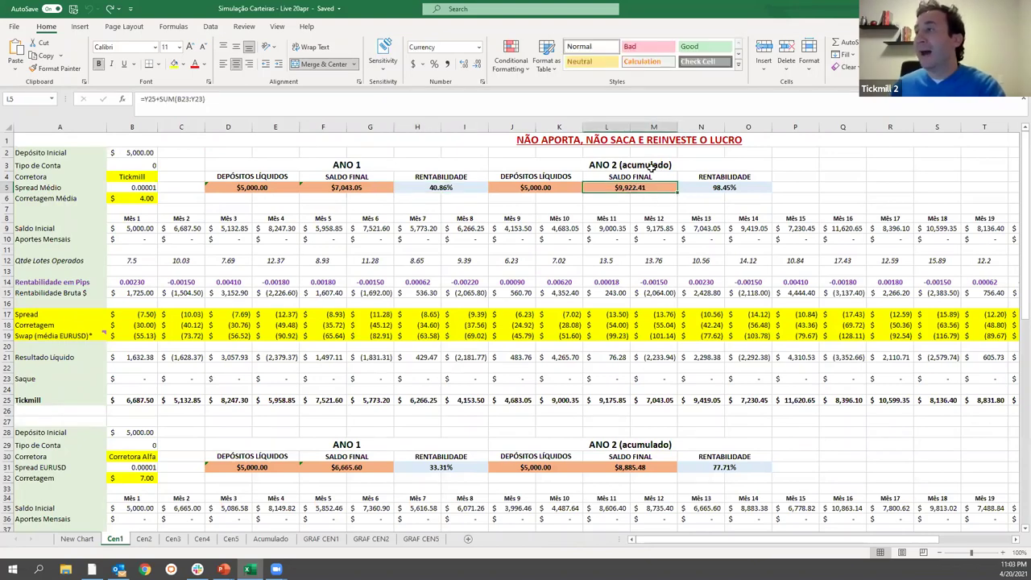
left_click(654, 167)
left_click(641, 188)
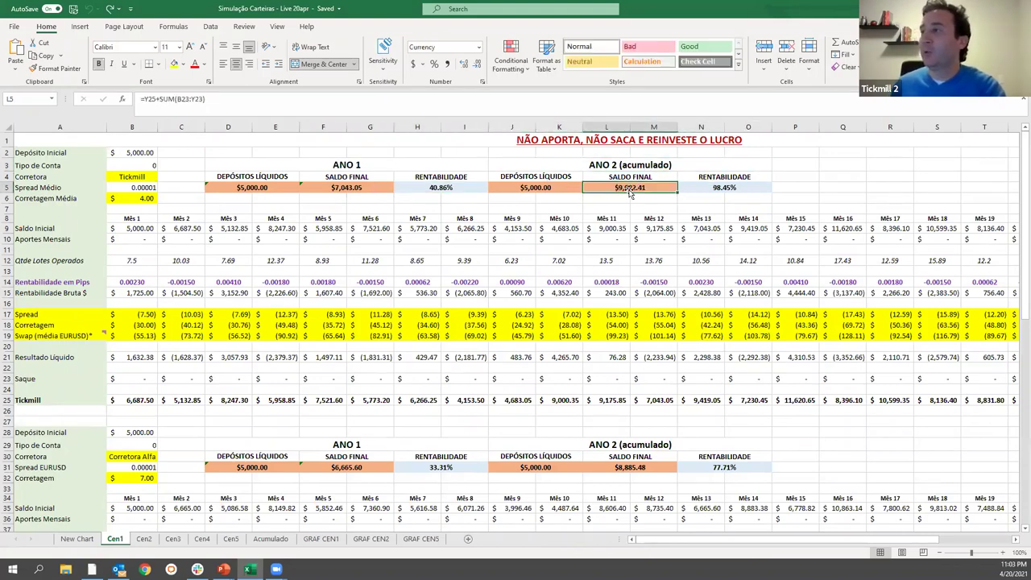
left_click(721, 189)
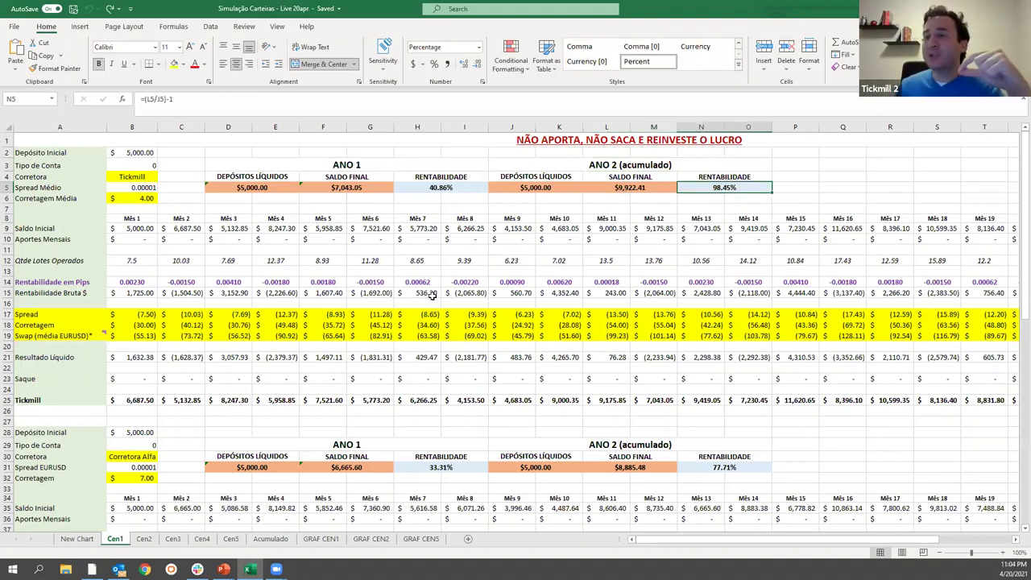
Check Corretora Alfa's Corretagem and compare its Ano 1 Rentabilidade with Tickmill's.
left_click(148, 479)
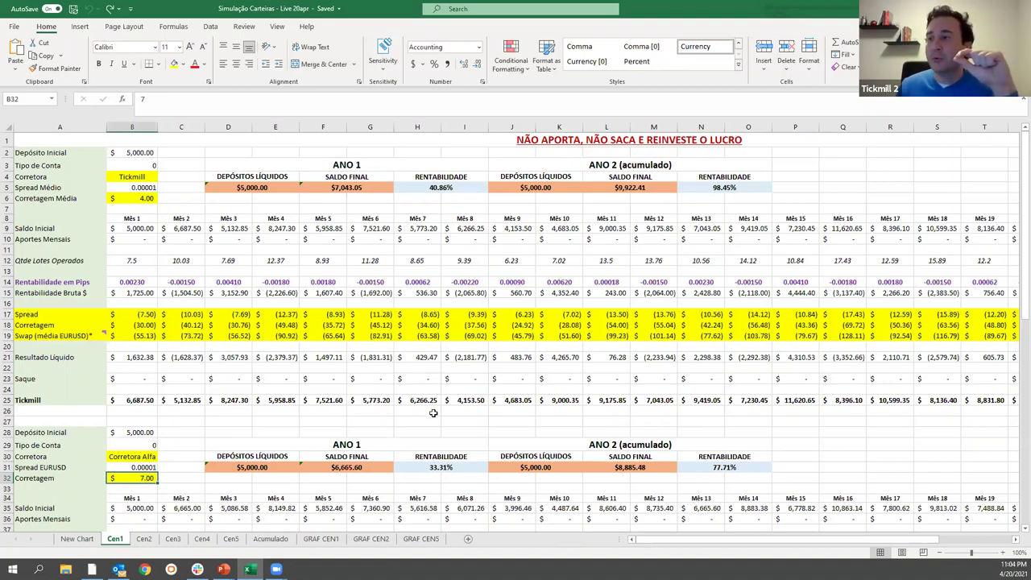
left_click(454, 464)
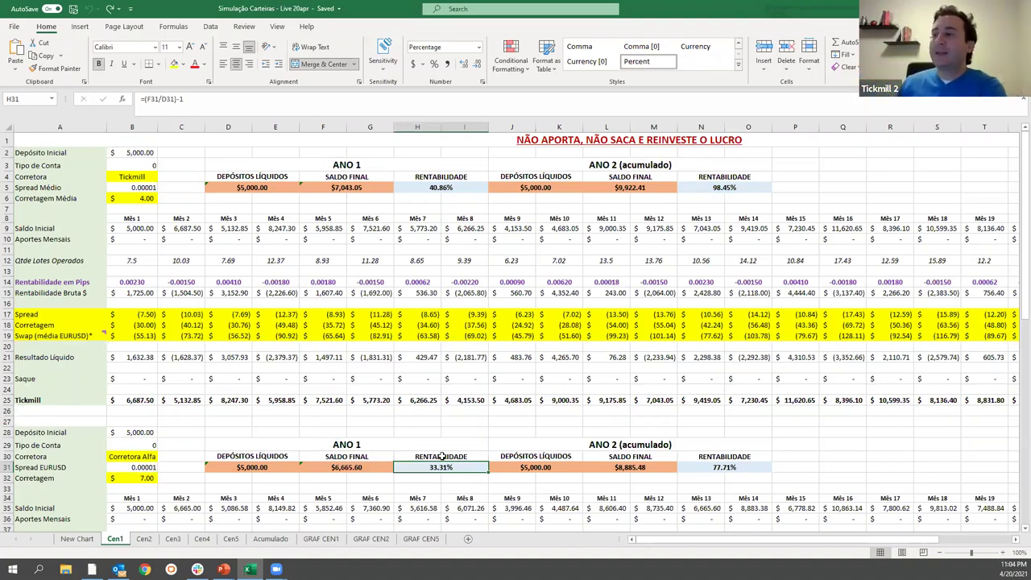
left_click_drag(445, 456, 445, 468)
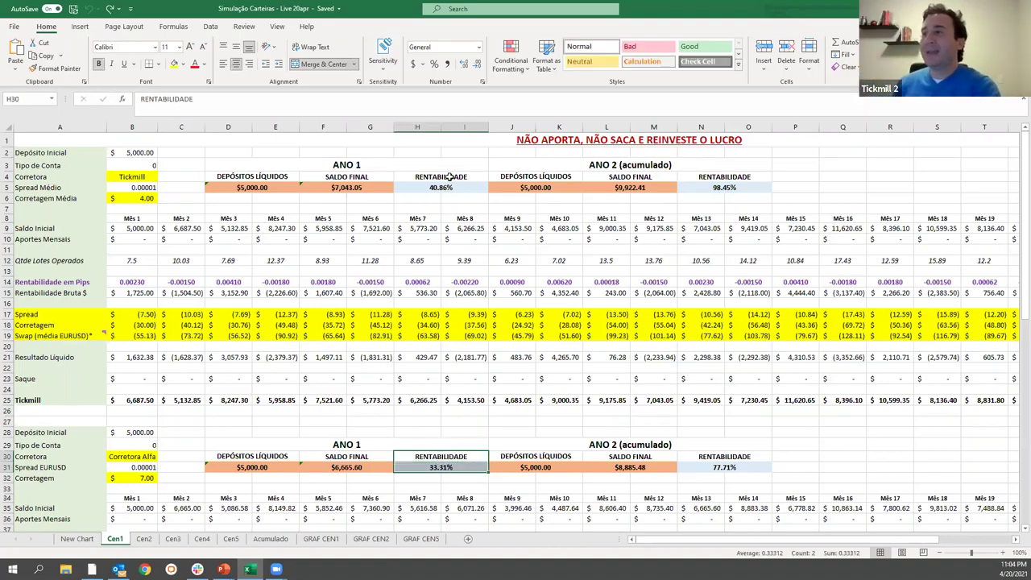
left_click_drag(451, 178, 451, 188)
left_click_drag(452, 454, 453, 466)
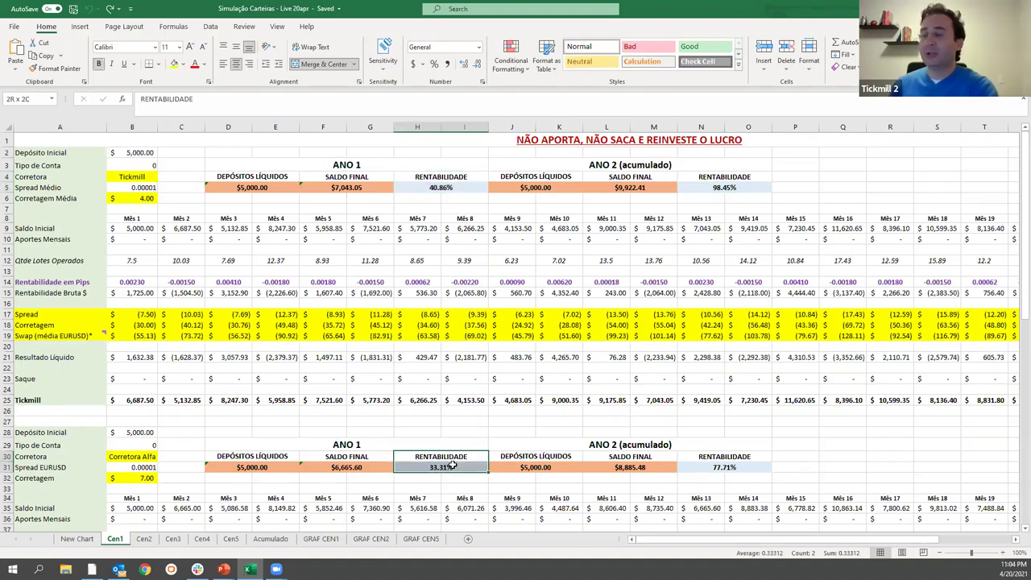
left_click(414, 433)
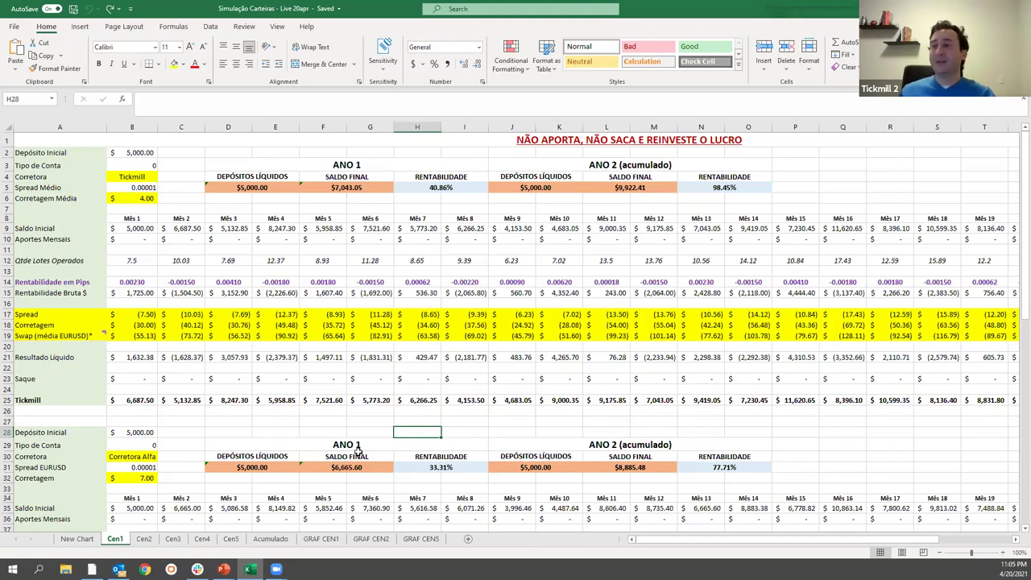
Compare the Corretora entries of Tickmill and Corretora Alfa, and check Alfa's Depósito Inicial.
left_click(129, 175)
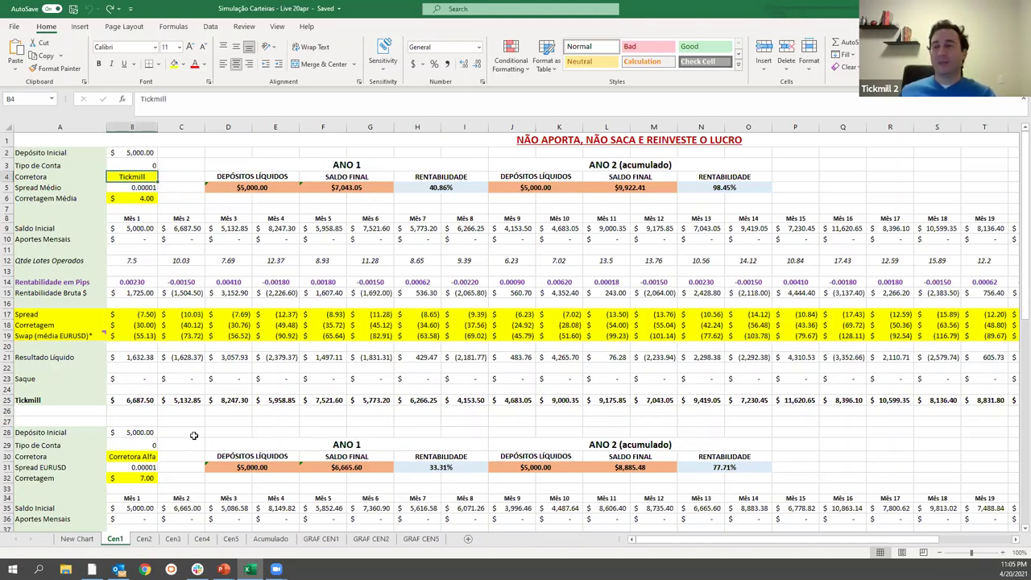
scroll(189, 447, "down", 1)
left_click(129, 420)
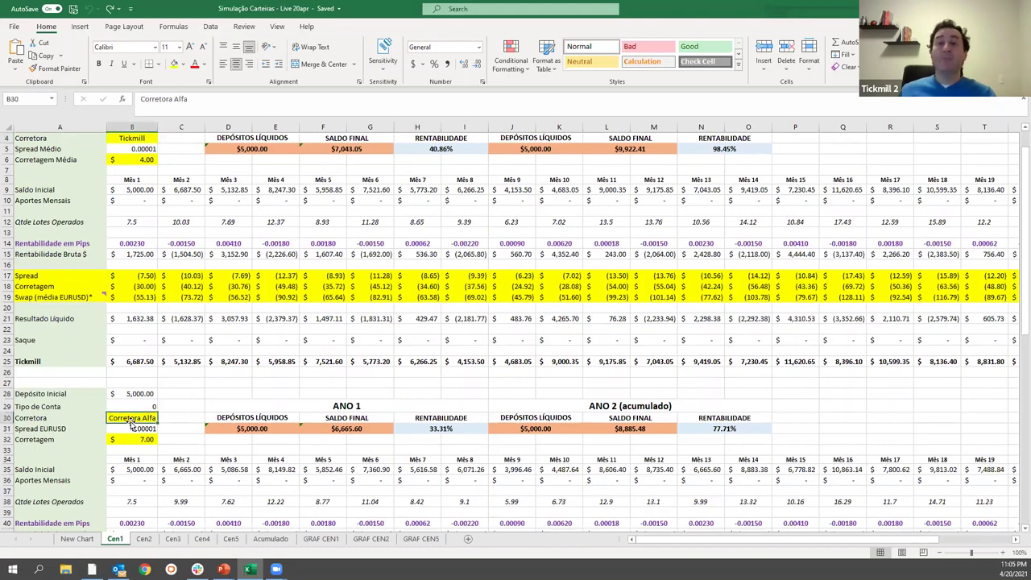
left_click(54, 393)
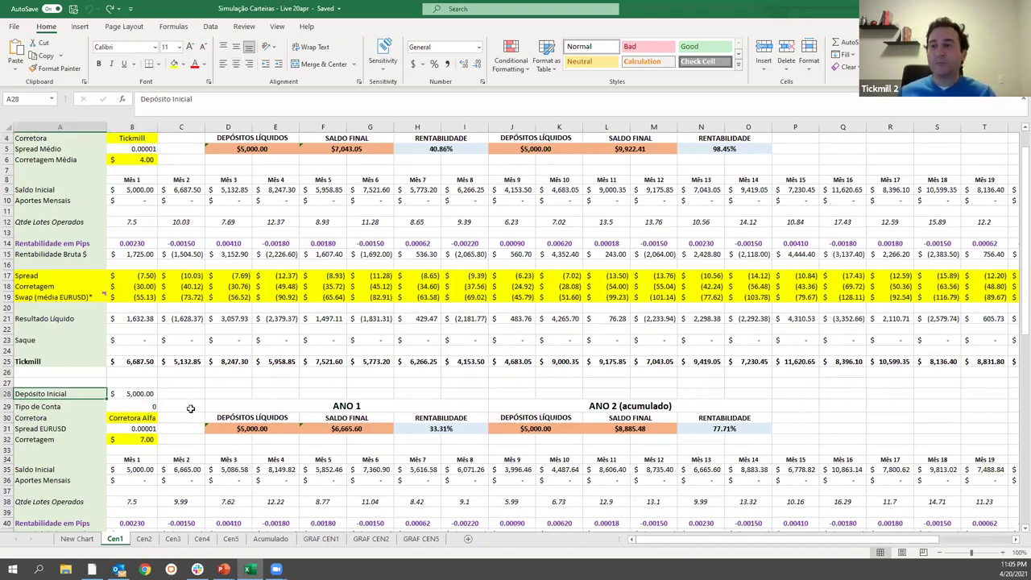
scroll(472, 475, "up", 1)
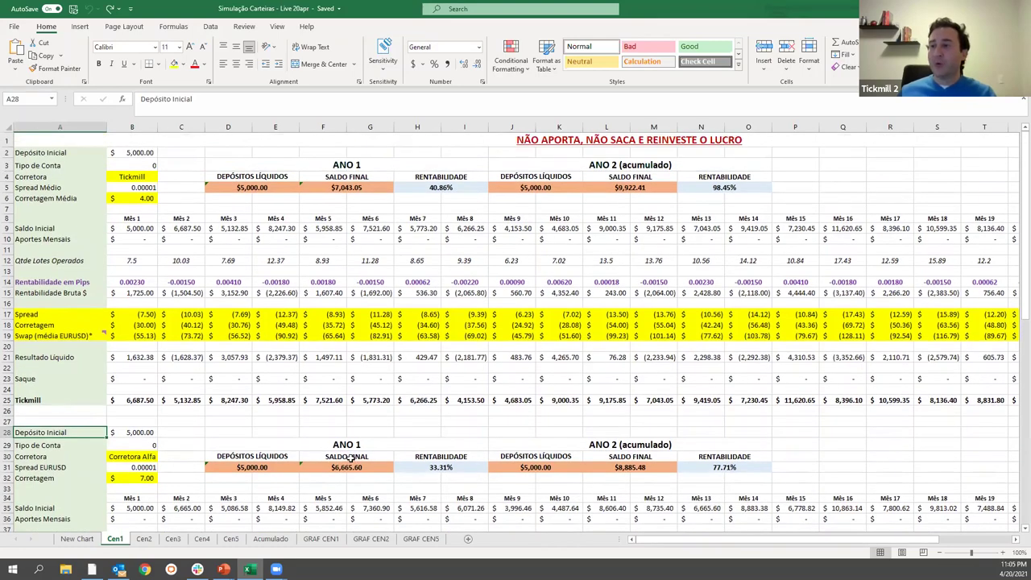
Go through Corretora Alfa's Saldo Final and Rentabilidade for Ano 1 and Ano 2, comparing the Ano 2 Saldo Final with Tickmill's.
left_click_drag(351, 459, 353, 469)
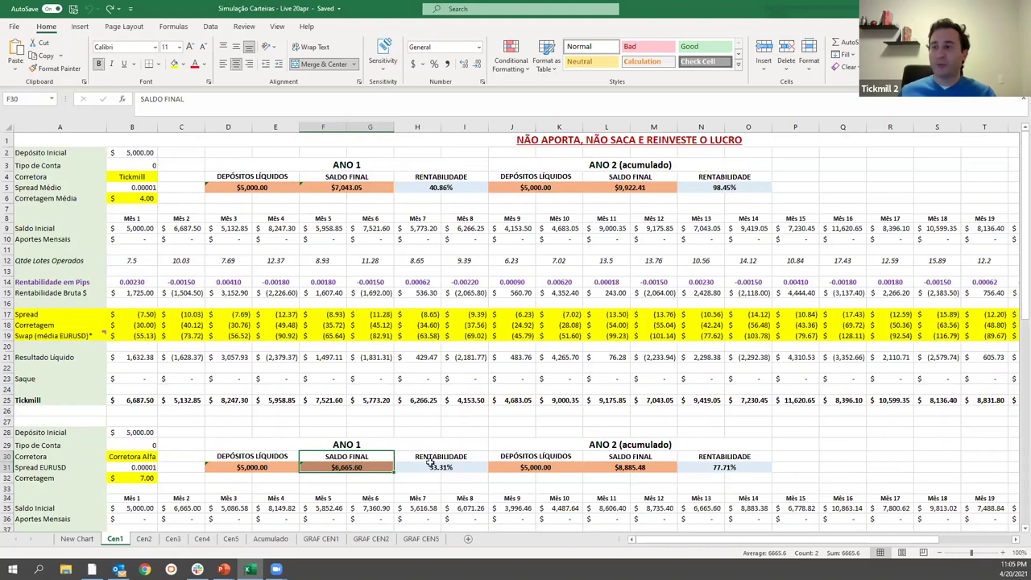
left_click_drag(435, 459, 436, 468)
left_click(649, 467)
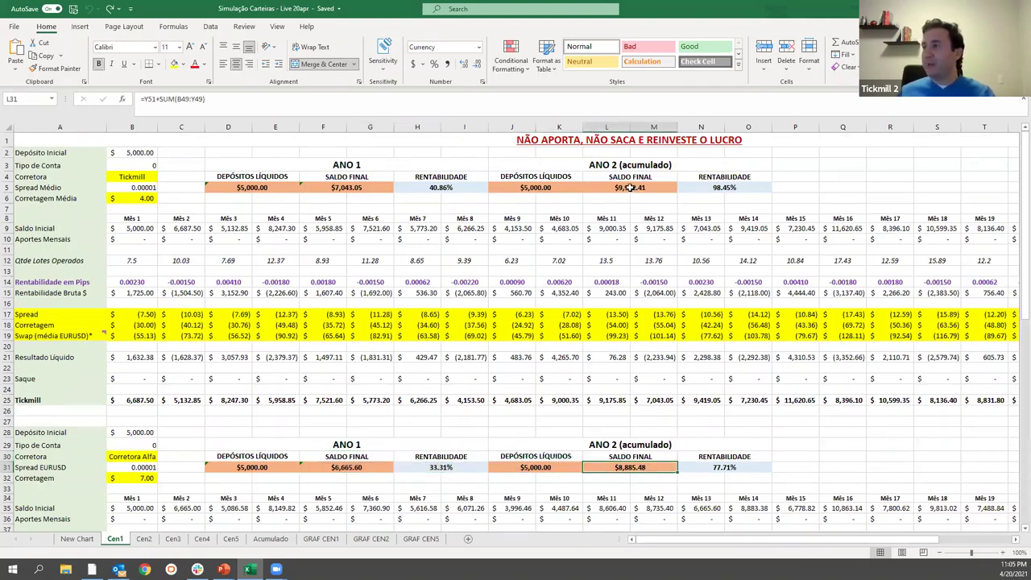
left_click_drag(631, 177, 631, 187)
left_click(715, 457)
left_click_drag(716, 459, 715, 468)
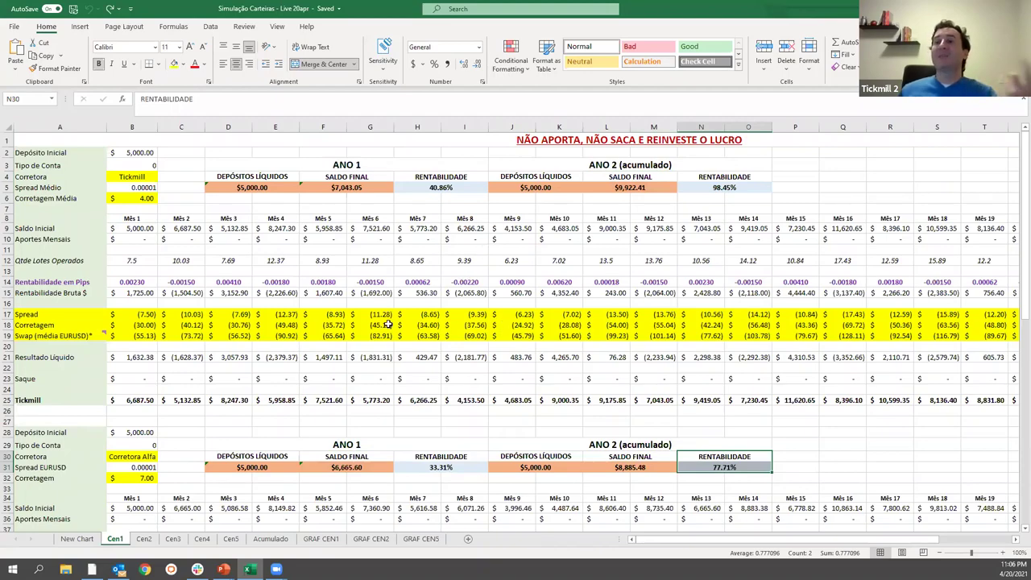
Examine Corretora Beta's Spread Médio, Corretagem Média and the formula behind its Mês 1 Swap.
scroll(354, 328, "down", 6)
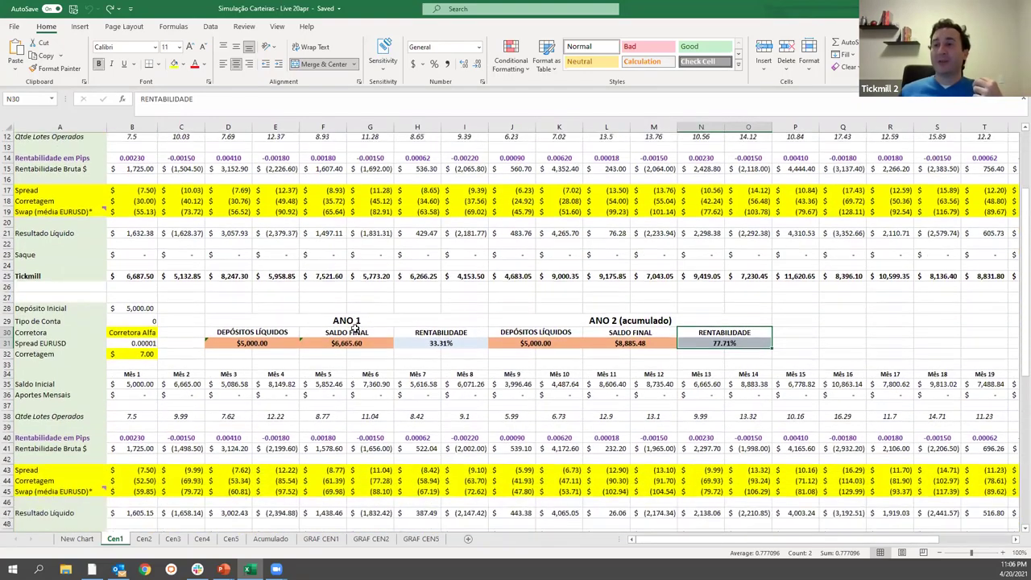
scroll(355, 328, "down", 4)
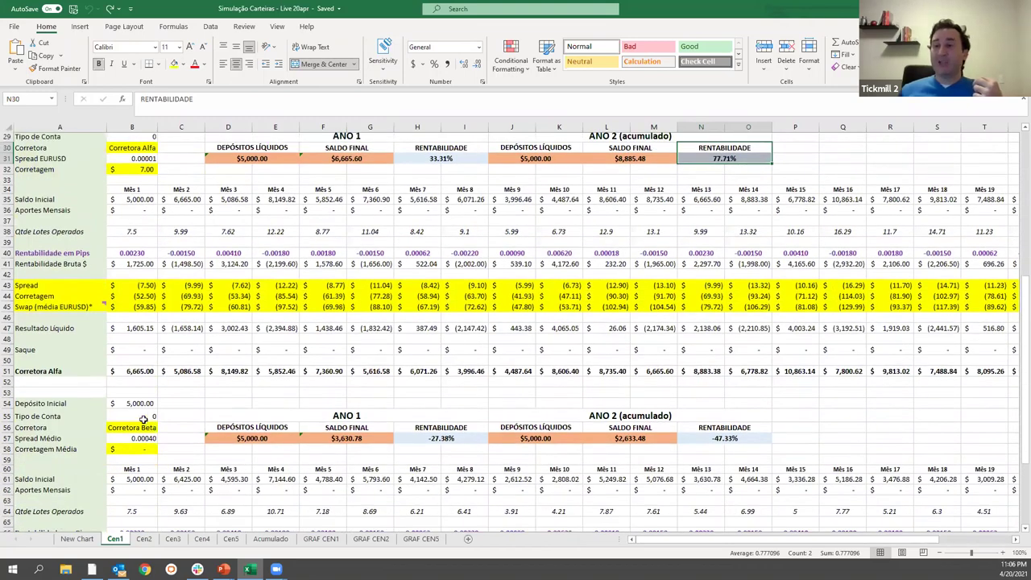
left_click(143, 418)
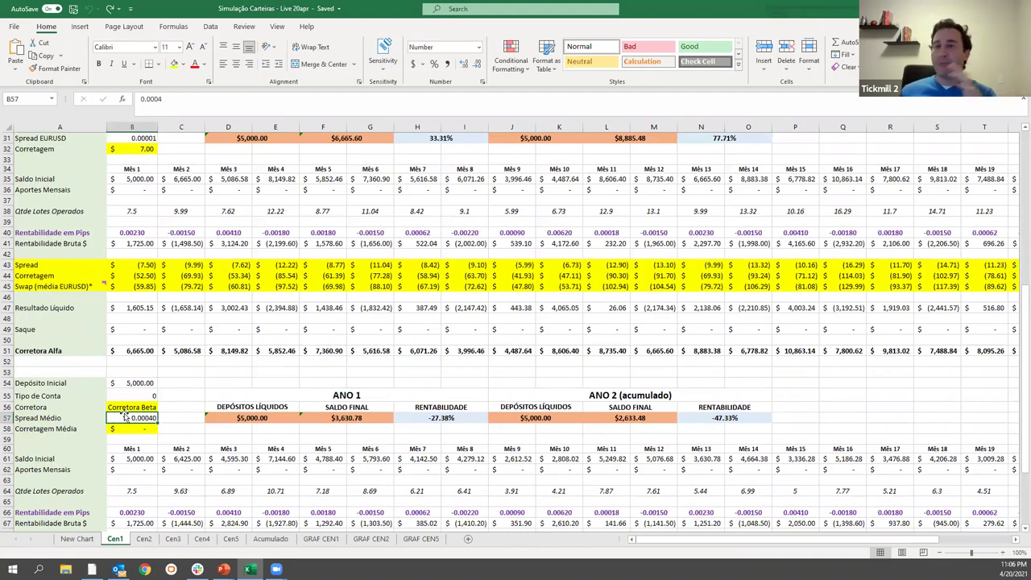
left_click(144, 428)
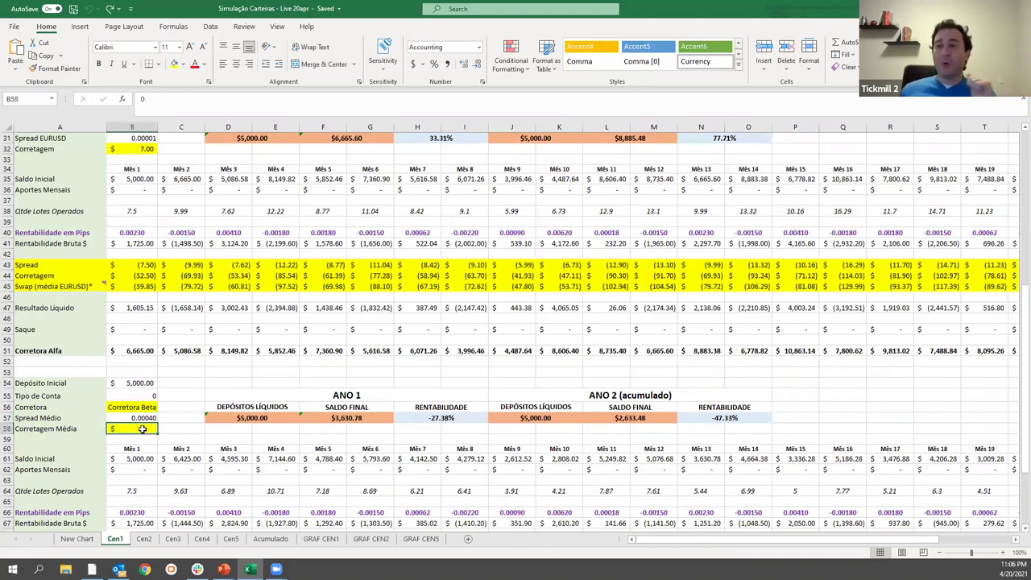
scroll(145, 431, "down", 2)
left_click(150, 506)
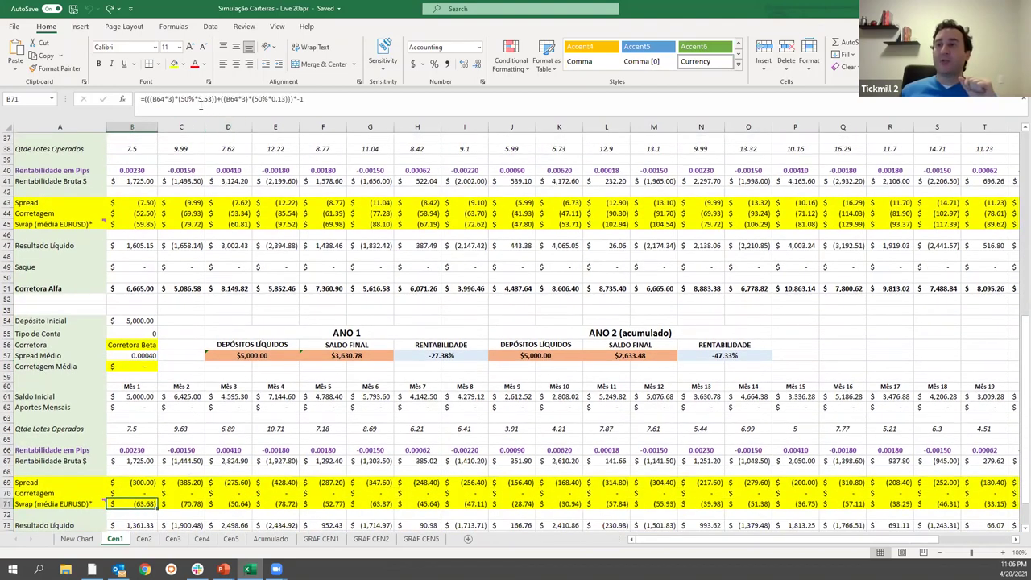
Switch to the Trading Costs presentation in PowerPoint, compare the three brokers' EURUSD Long swaps, and return to the Excel workbook.
mouse_move(223, 569)
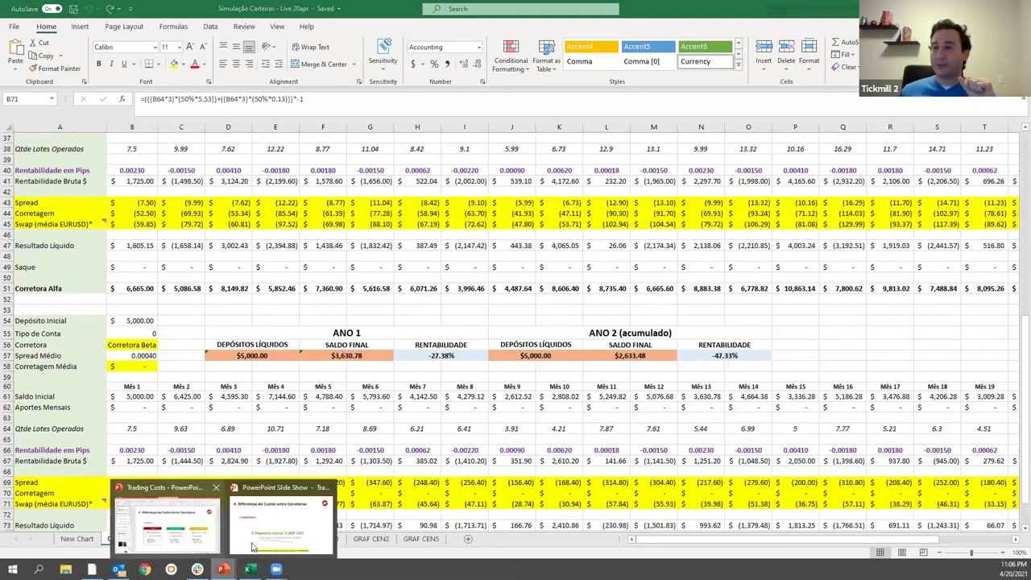
left_click(165, 523)
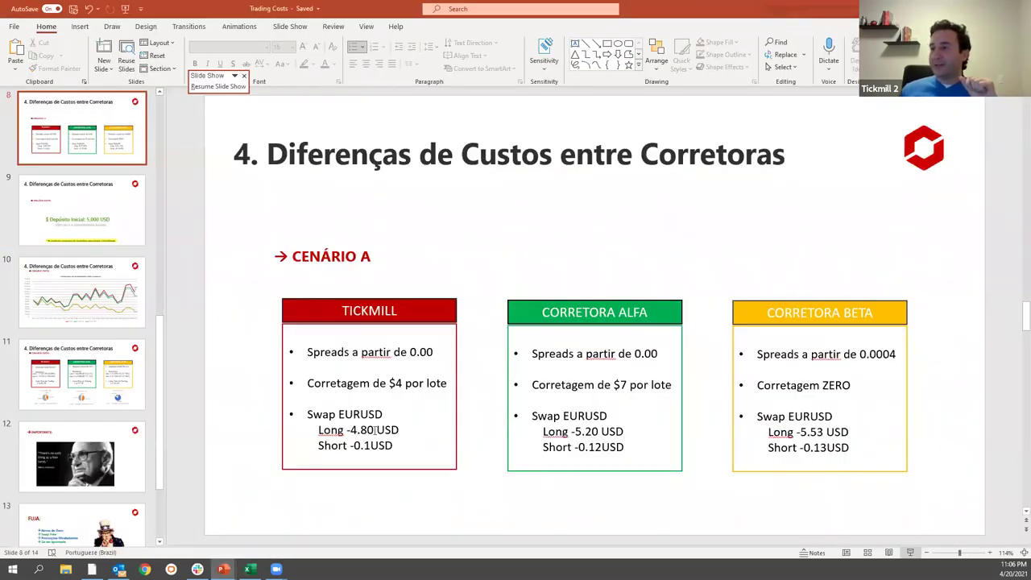
left_click_drag(352, 431, 377, 432)
left_click_drag(574, 432, 600, 431)
left_click_drag(803, 432, 824, 432)
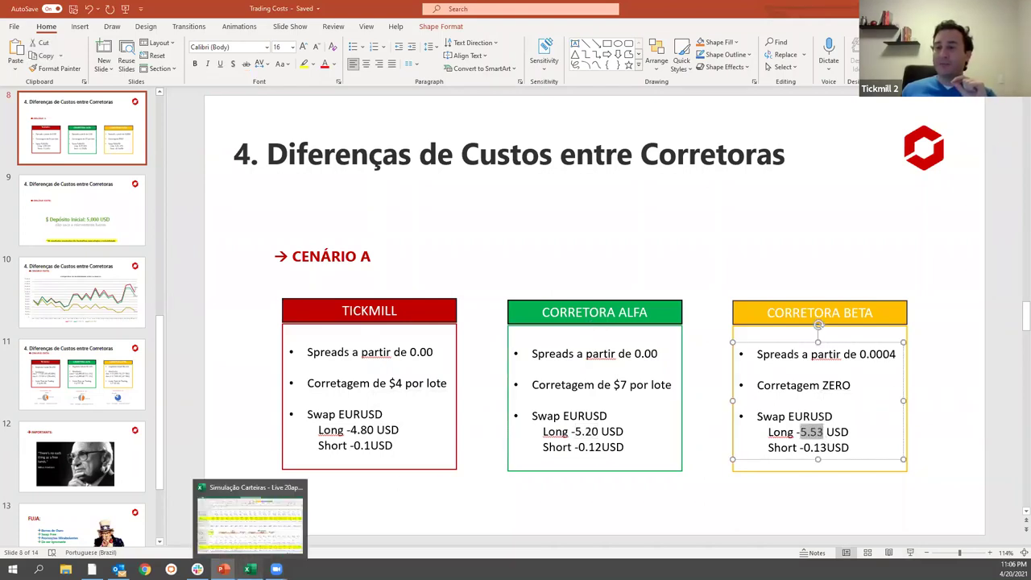
key("alt+Tab")
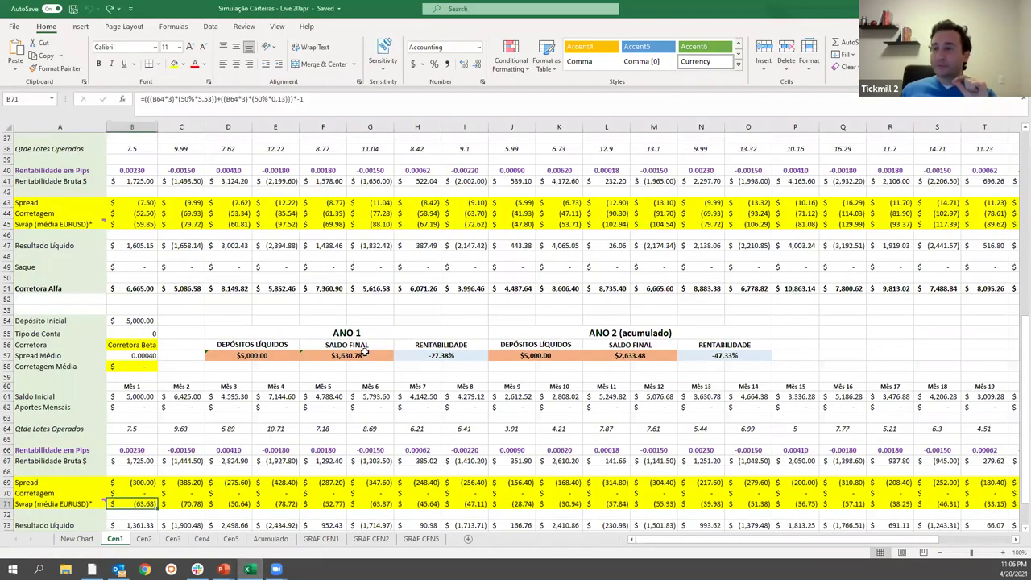
Check Corretora Beta's Depósito Inicial and compare its monthly Rentabilidade em Pips with Corretora Alfa's.
left_click(147, 321)
scroll(161, 375, "down", 1)
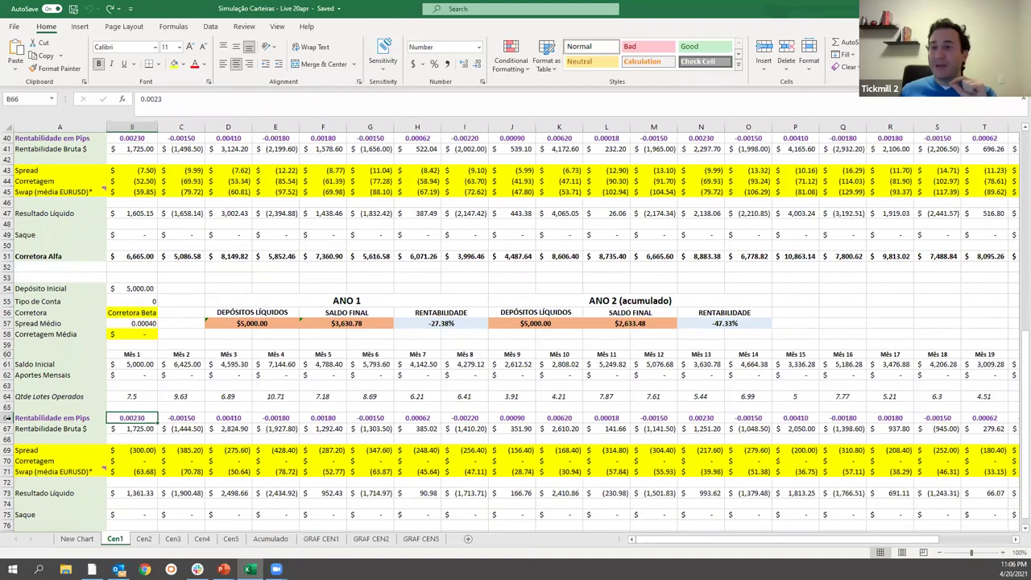
left_click(7, 418)
scroll(313, 428, "up", 1)
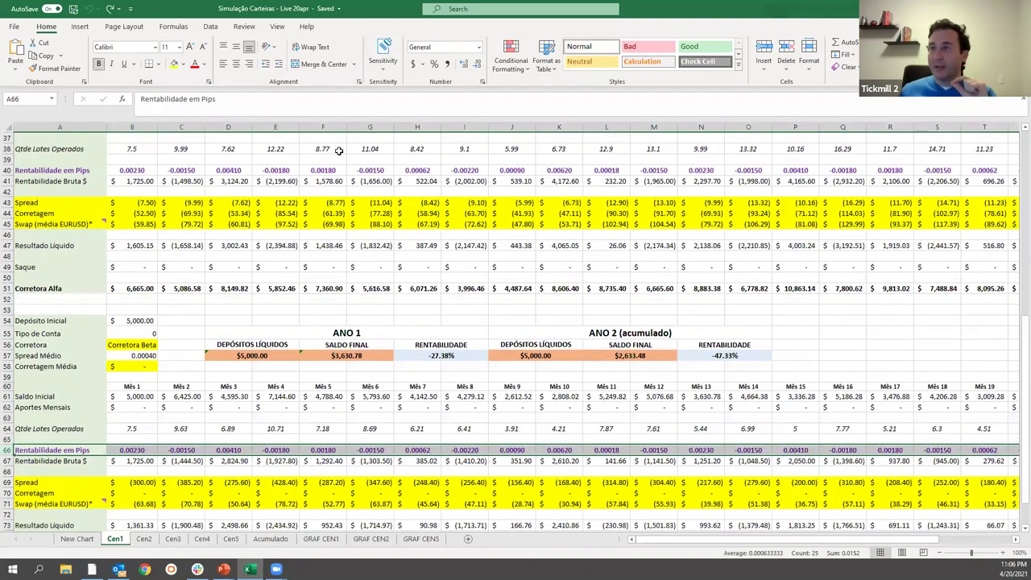
left_click(275, 170)
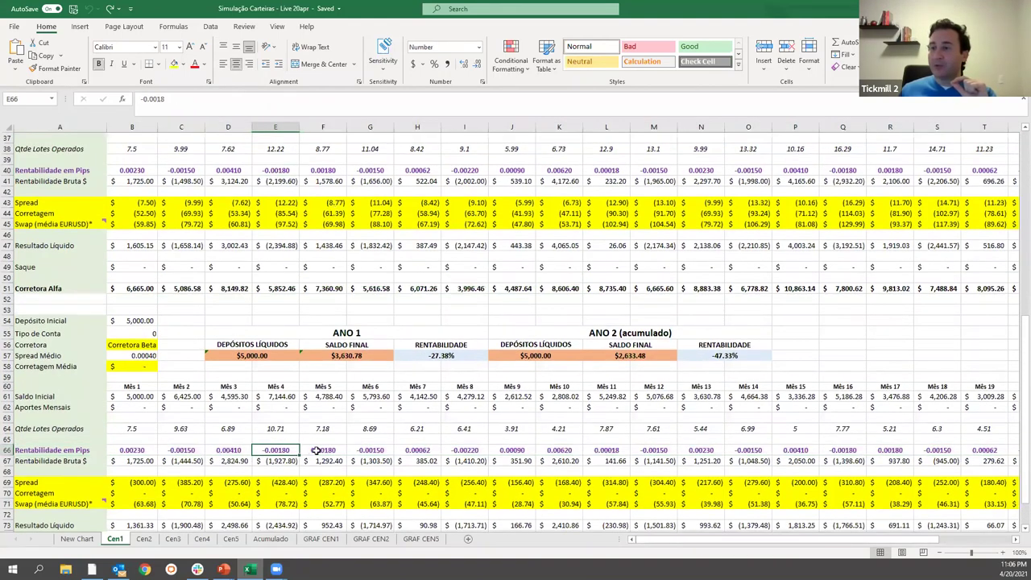
key("Right")
left_click(415, 450)
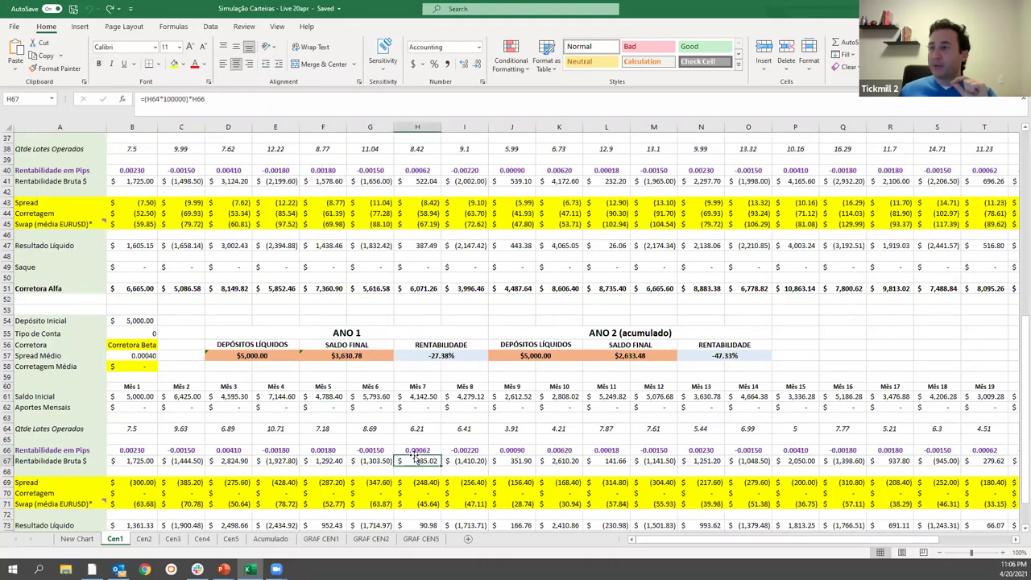
left_click(419, 170)
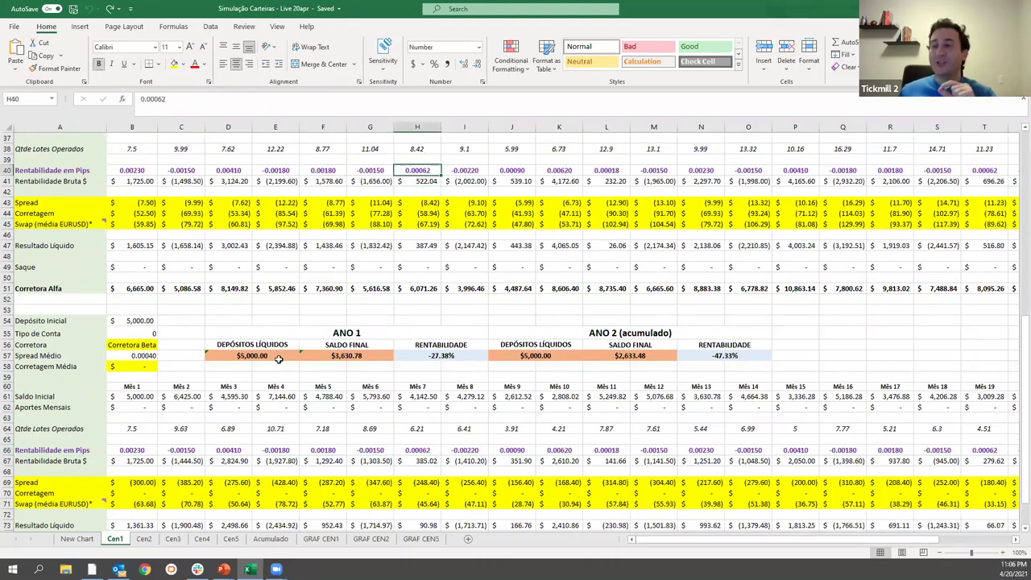
Look back over the Corretora Alfa block and recheck Corretora Beta's Spread Médio and Corretagem Média.
scroll(280, 359, "up", 2)
scroll(318, 290, "up", 11)
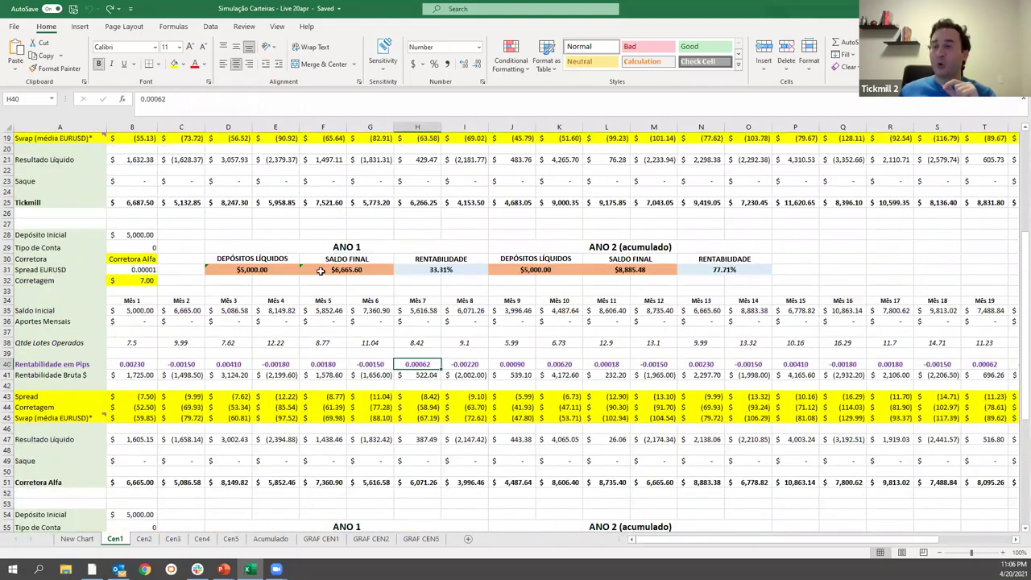
scroll(319, 296, "down", 11)
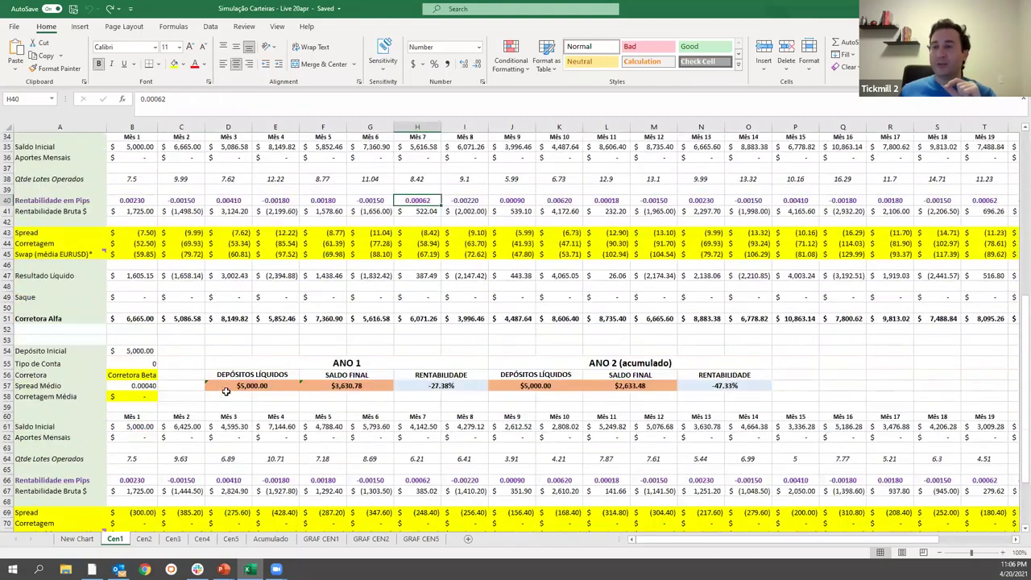
left_click(148, 386)
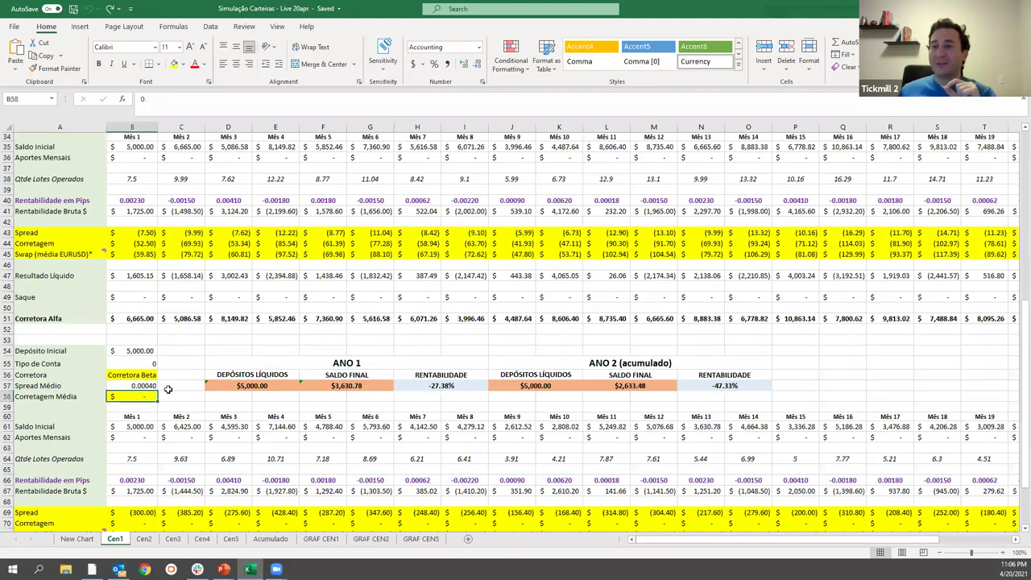
scroll(161, 385, "down", 1)
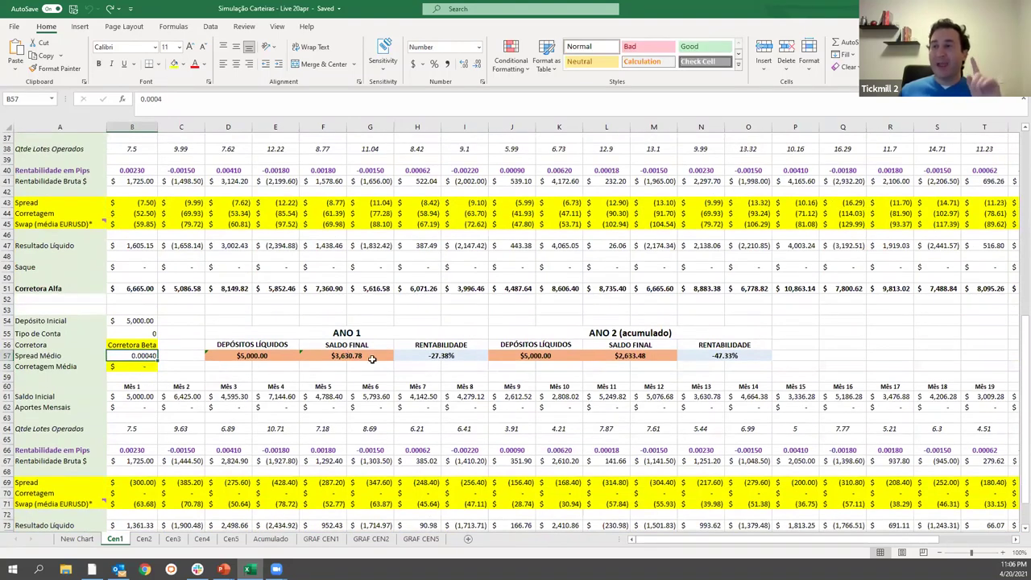
Go through Corretora Beta's Ano 1 Saldo Final and Rentabilidade, plus its Ano 2 (acumulado) Rentabilidade.
left_click(345, 356)
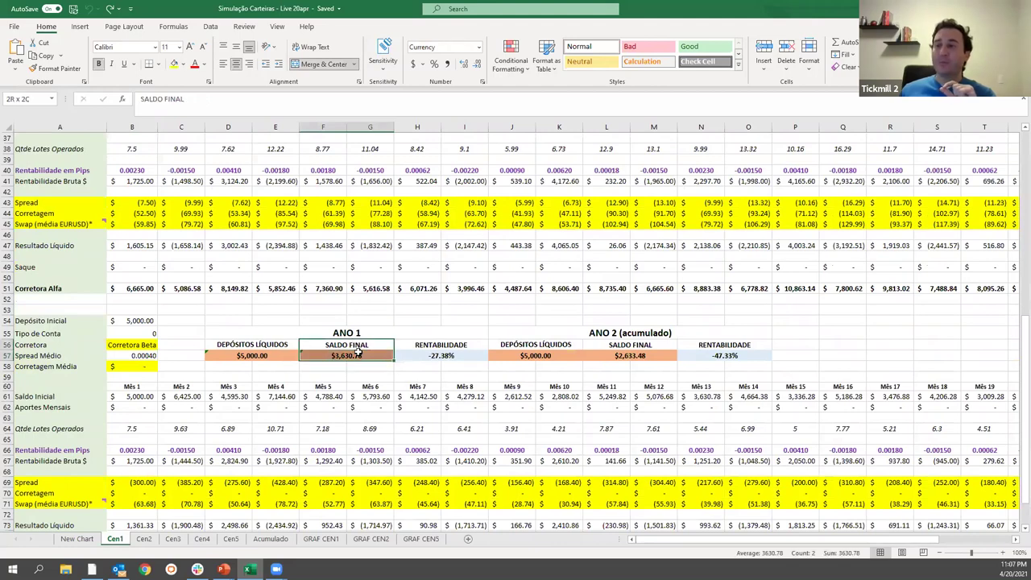
left_click_drag(446, 348, 474, 356)
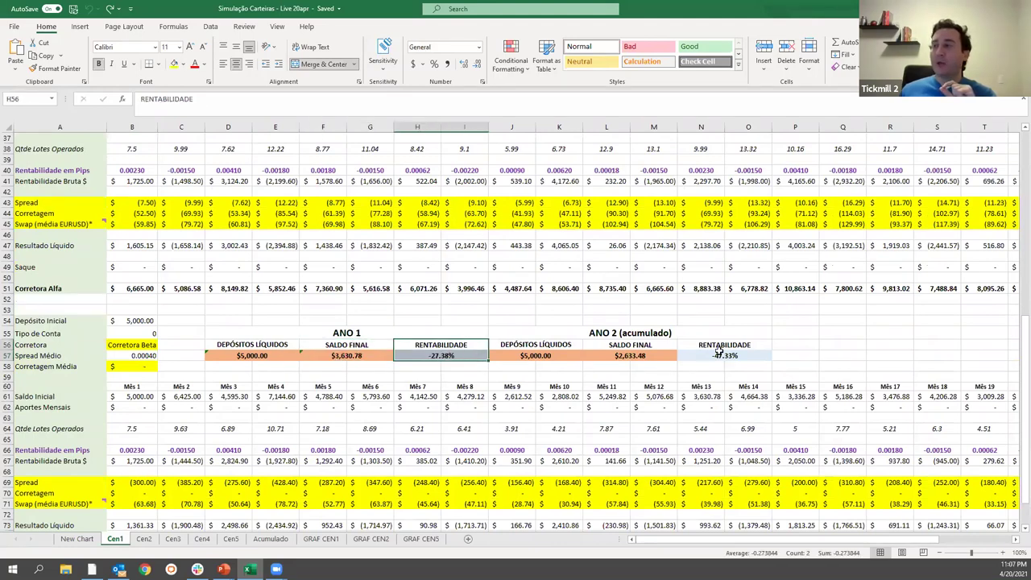
left_click_drag(717, 346, 725, 356)
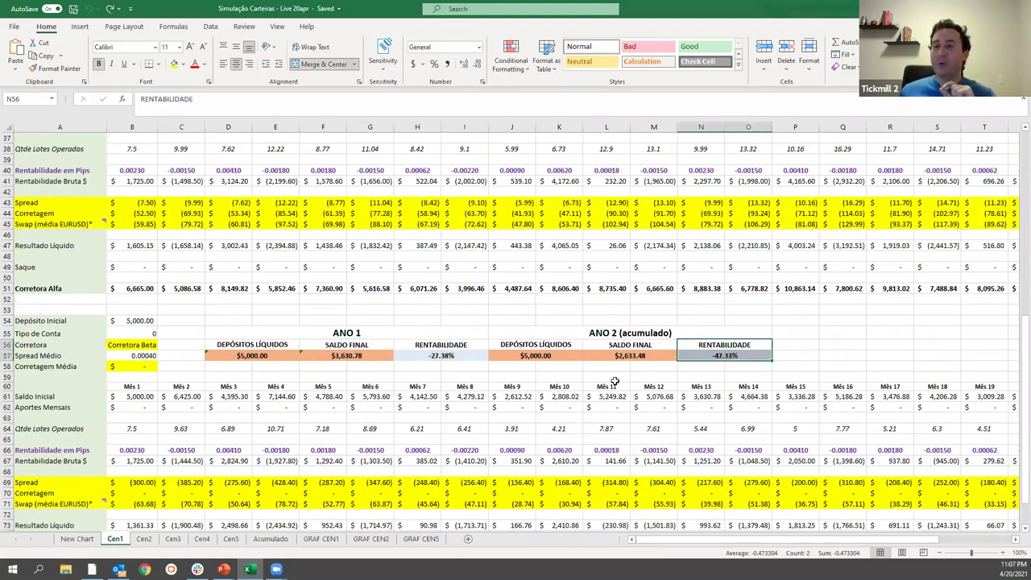
Examine Corretora Beta's Spread, Corretagem and Swap costs month by month from Mês 1 to Mês 3.
scroll(562, 380, "down", 1)
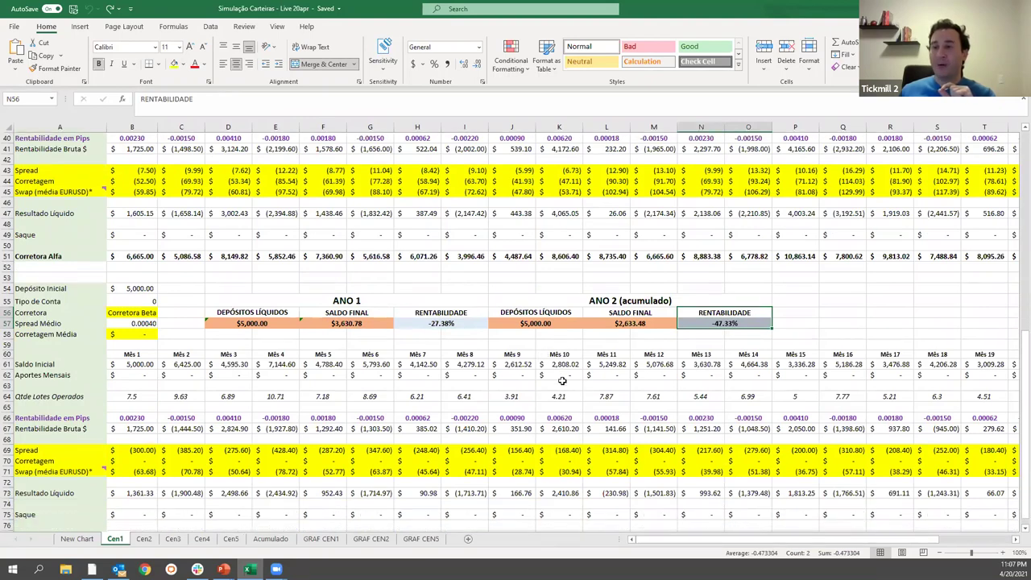
mouse_move(135, 461)
left_mouse_down()
mouse_move(212, 461)
mouse_move(141, 453)
mouse_move(142, 470)
left_mouse_up()
left_click(142, 470)
left_click(147, 452)
left_click(153, 470)
left_click(187, 451)
left_click(190, 471)
left_click(189, 461)
left_click(194, 472)
left_click(235, 452)
left_click(238, 470)
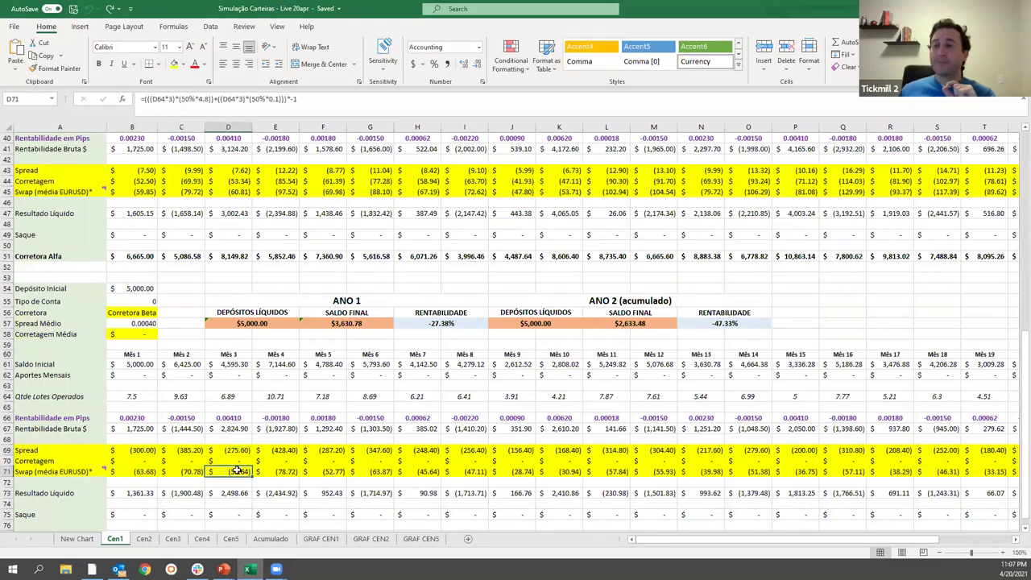
Compare the Mês 1 Swap cost of Corretora Beta with that of Corretora Alfa.
left_click(150, 472)
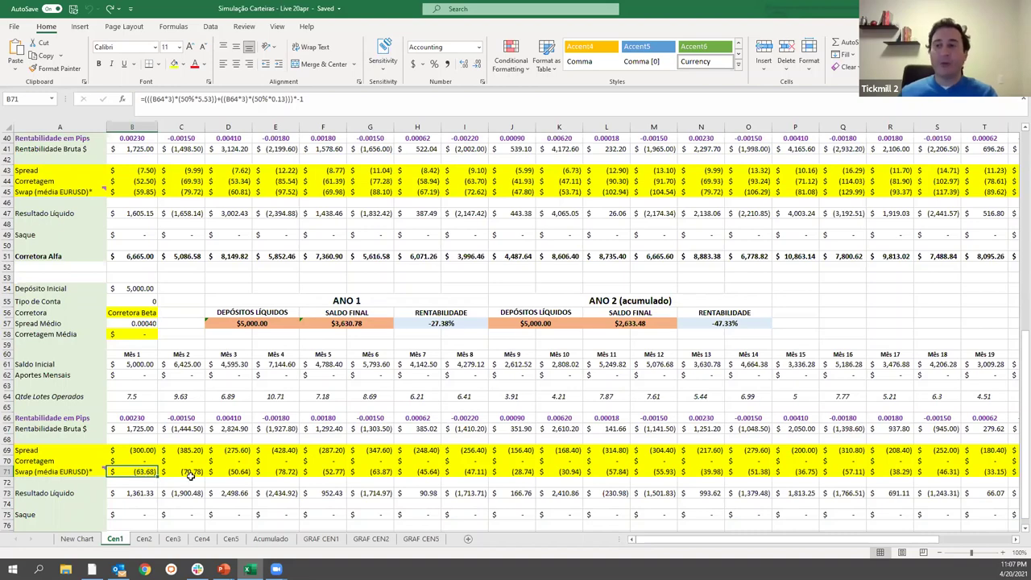
scroll(225, 274, "up", 2)
left_click(142, 254)
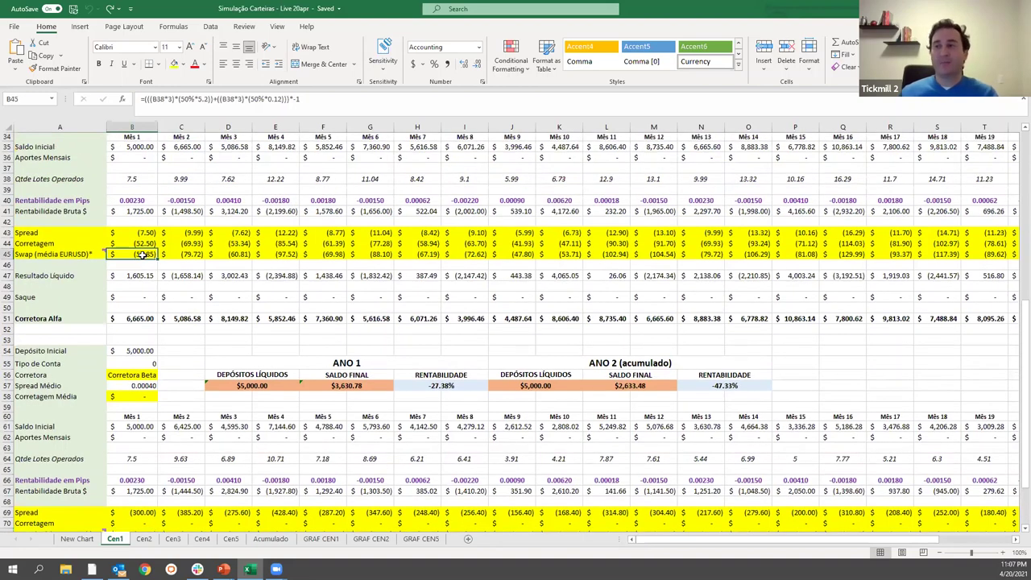
Compare the Ano 1 Rentabilidade across the Corretora Beta, Corretora Alfa and Tickmill blocks.
left_click_drag(442, 376, 469, 395)
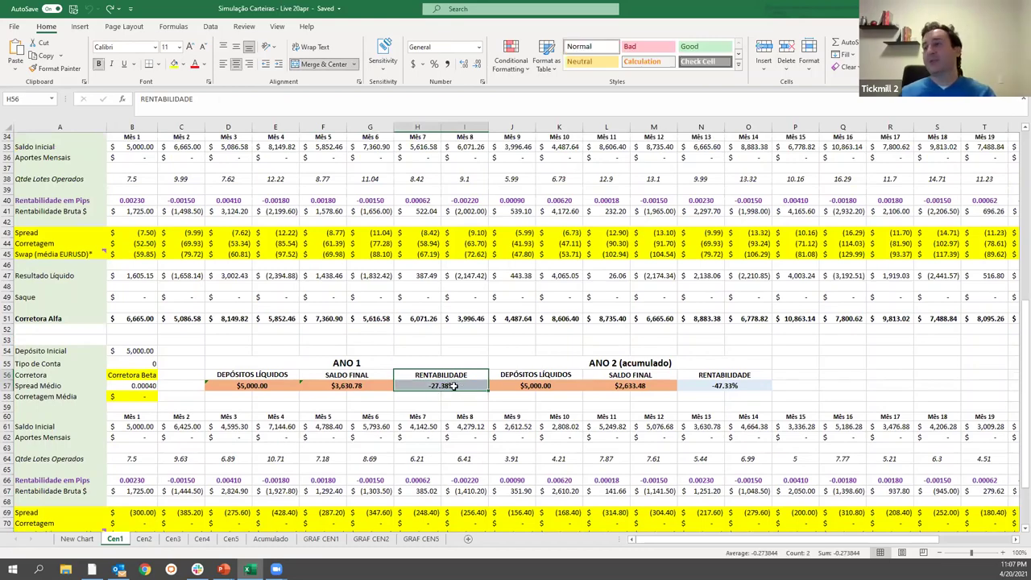
scroll(441, 387, "up", 4)
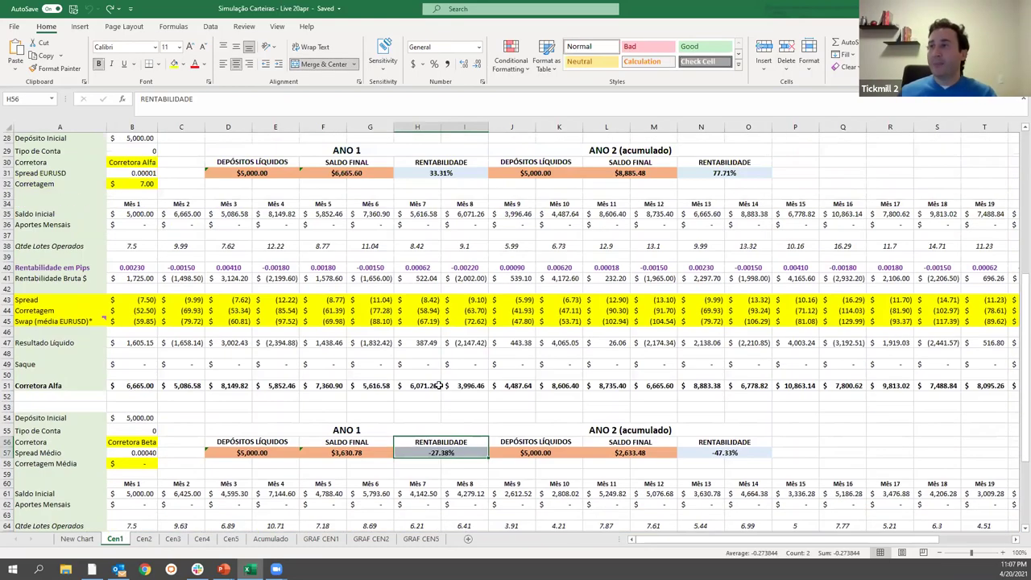
left_click_drag(441, 229, 444, 241)
scroll(445, 244, "up", 1)
scroll(444, 265, "up", 2)
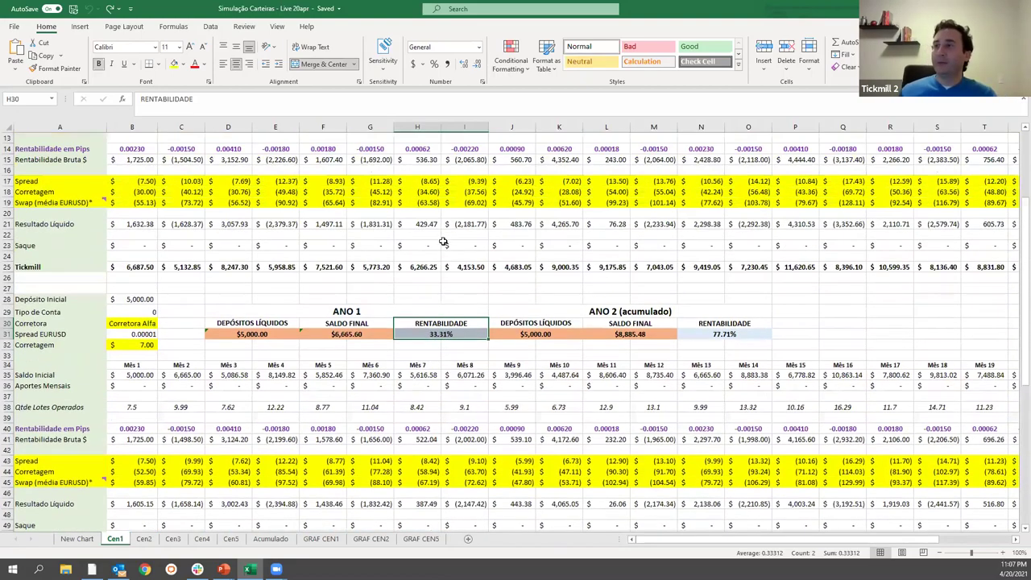
scroll(441, 169, "up", 3)
left_click(475, 144)
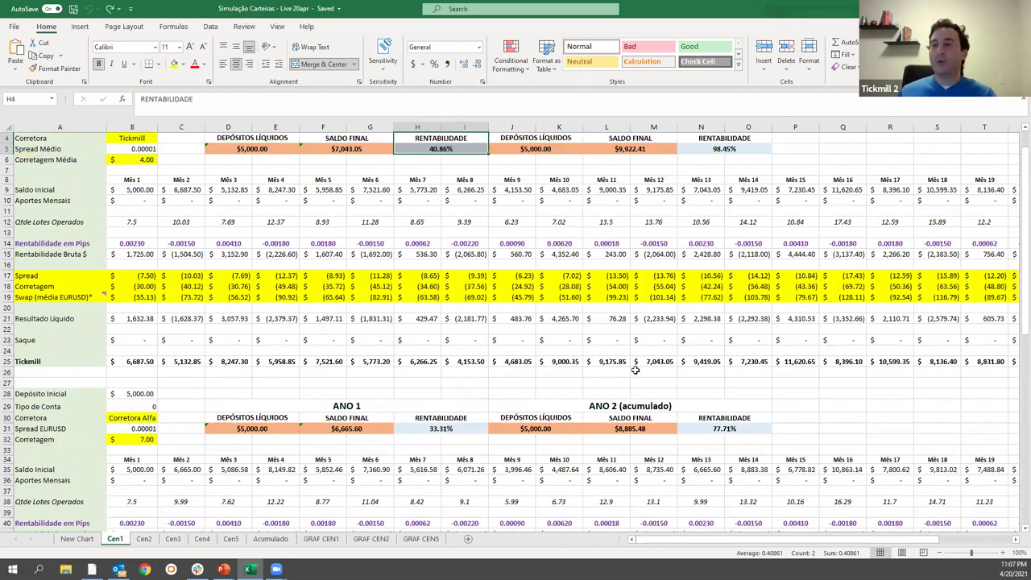
Go back past the Corretora Alfa figures to the Corretora Beta block and inspect its Spread Médio.
scroll(378, 363, "down", 3)
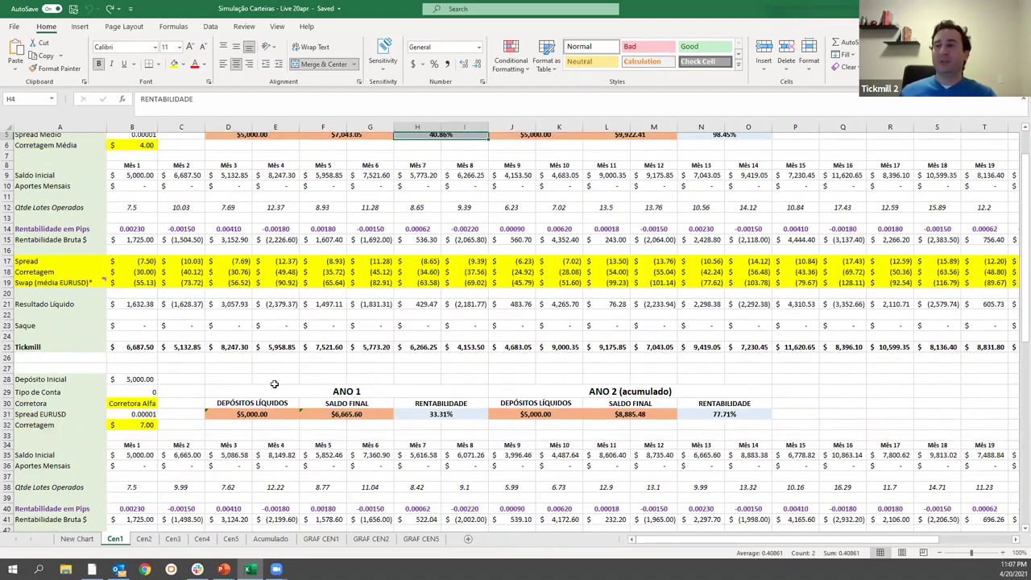
scroll(357, 410, "down", 1)
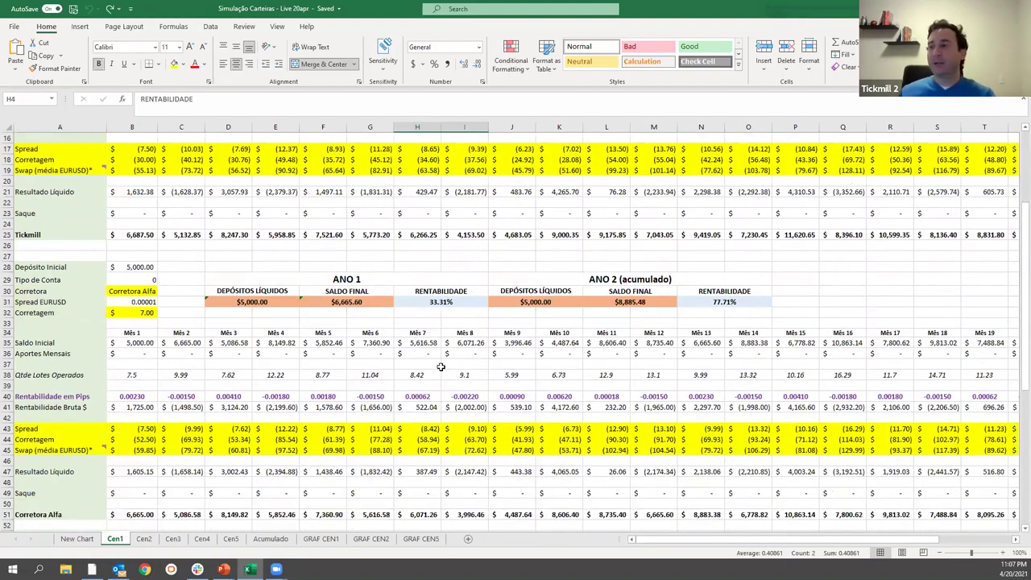
scroll(443, 367, "down", 2)
scroll(445, 353, "down", 2)
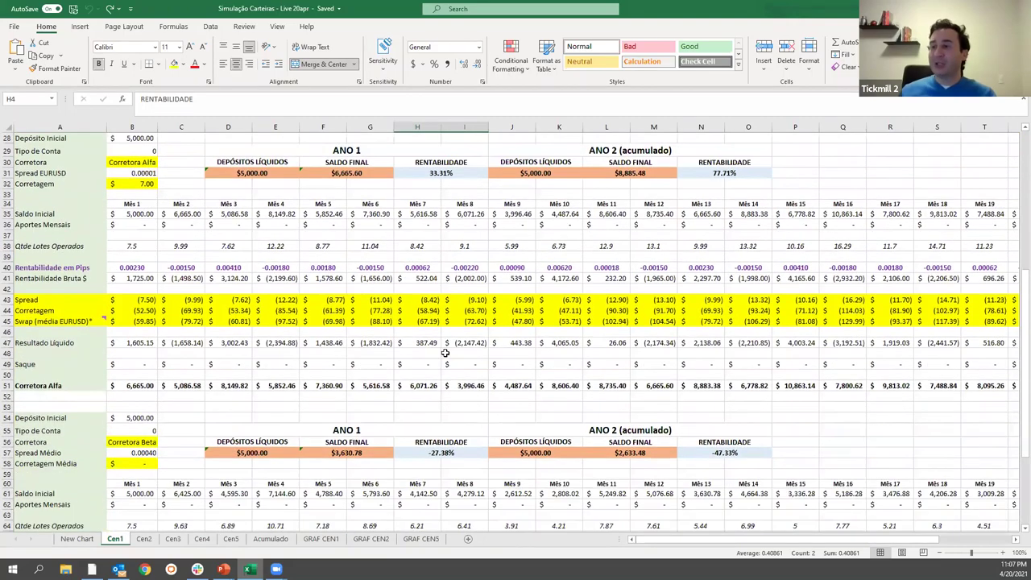
scroll(443, 356, "down", 2)
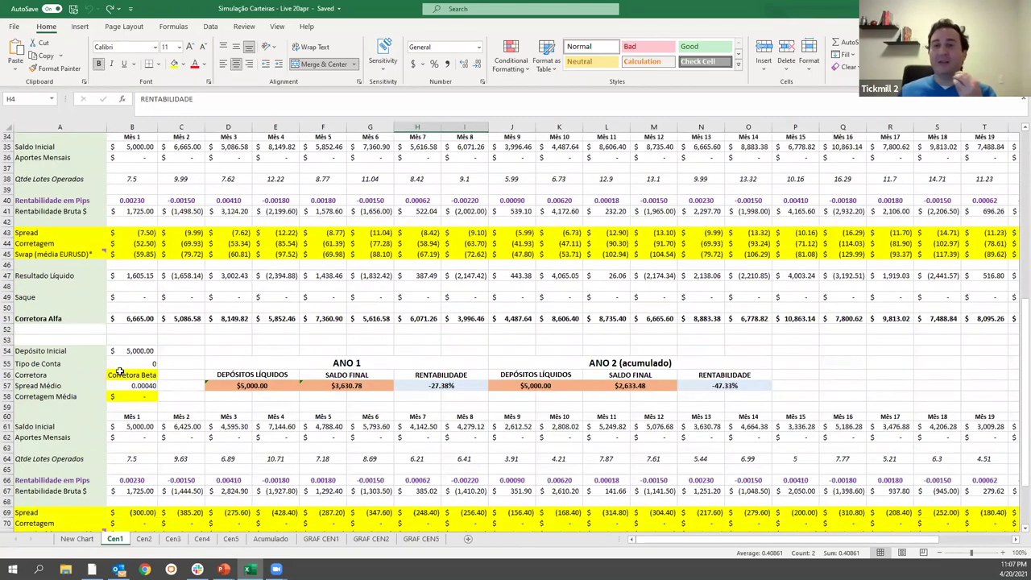
scroll(120, 371, "down", 1)
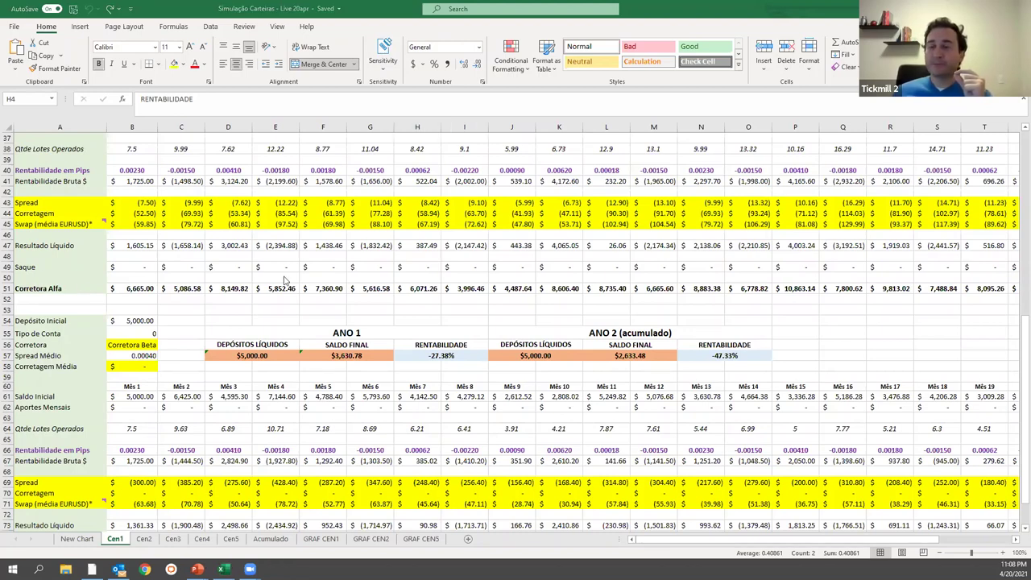
left_click(150, 356)
Set Corretora Alfa's Corretagem to 9 and check its Ano 1 Rentabilidade.
scroll(150, 355, "up", 8)
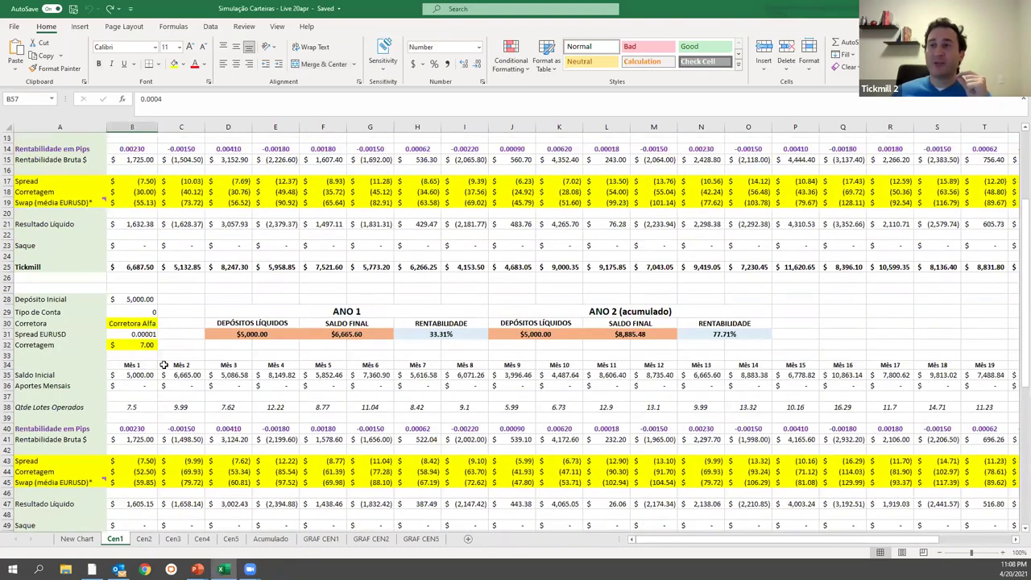
scroll(152, 352, "up", 4)
scroll(145, 349, "down", 3)
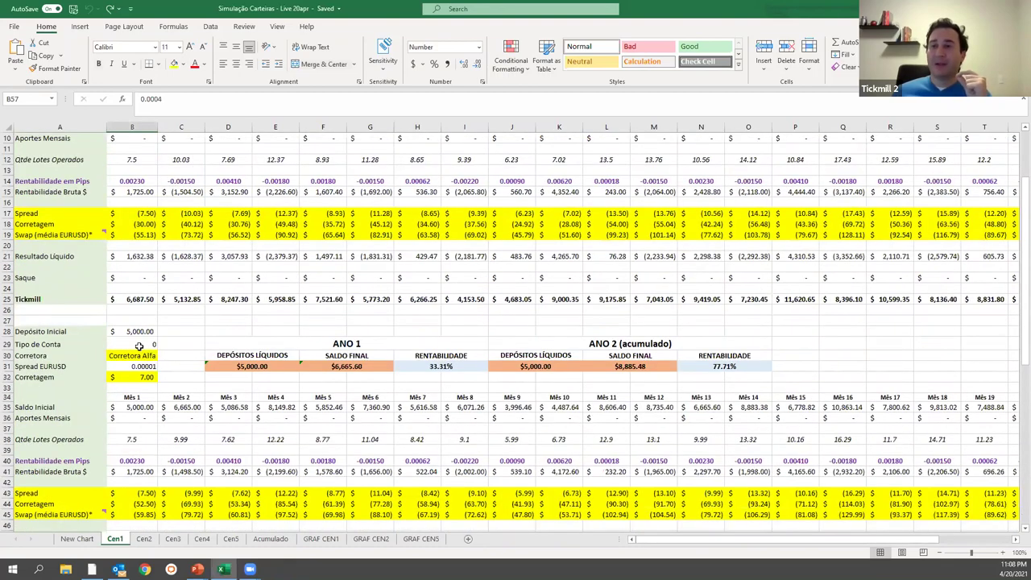
left_click(142, 367)
left_click(144, 377)
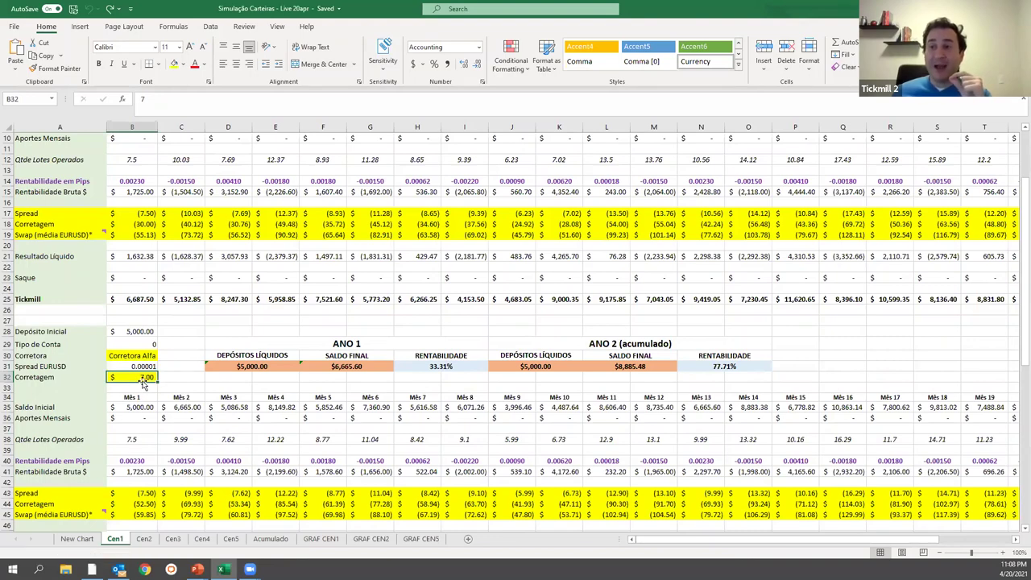
scroll(256, 375, "down", 1)
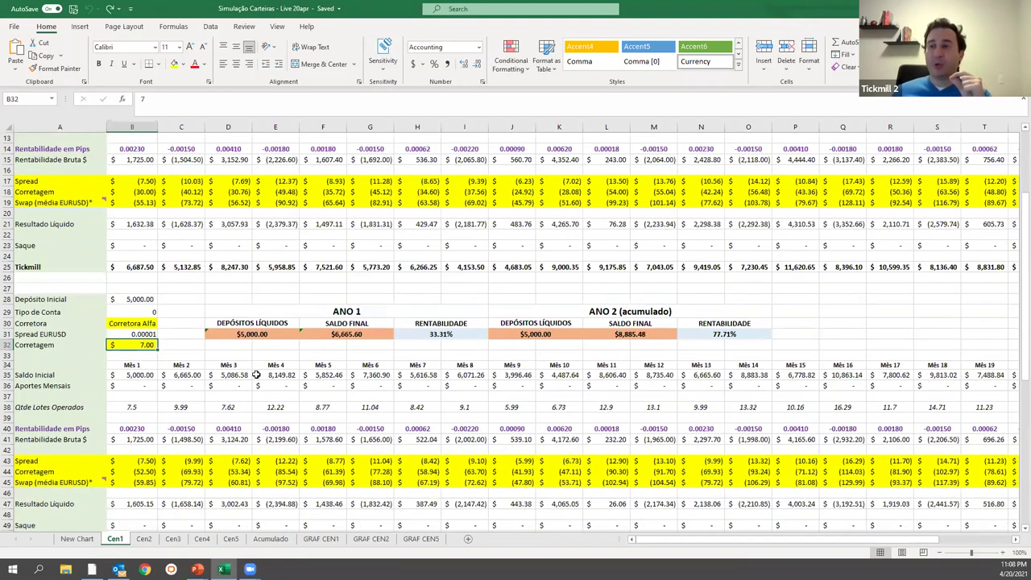
type("9")
key("Return")
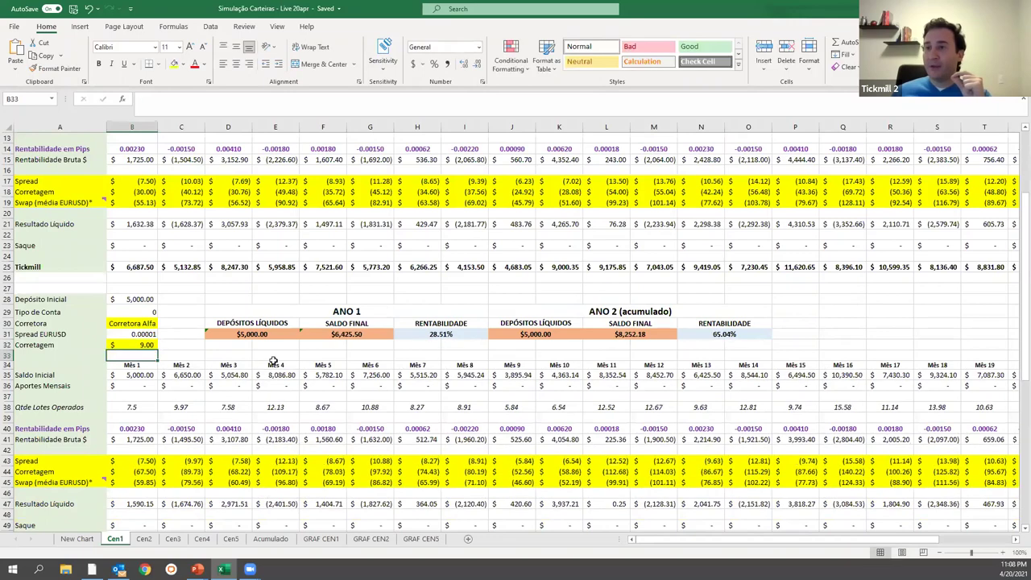
left_click(433, 335)
Raise Corretora Alfa's Corretagem to 10 and recheck the Ano 1 Rentabilidade.
left_click(148, 344)
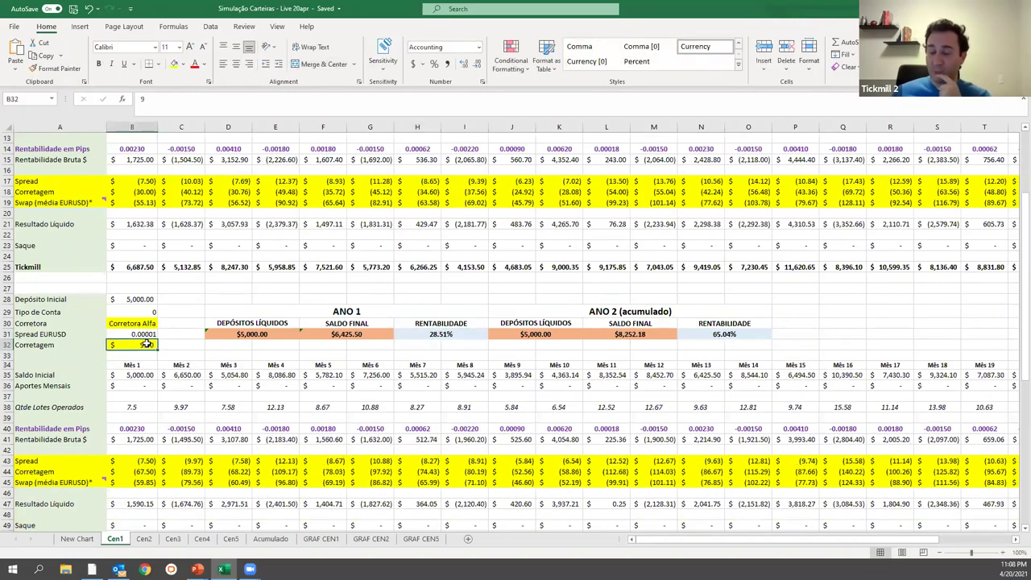
type("10")
key("Return")
left_click(435, 336)
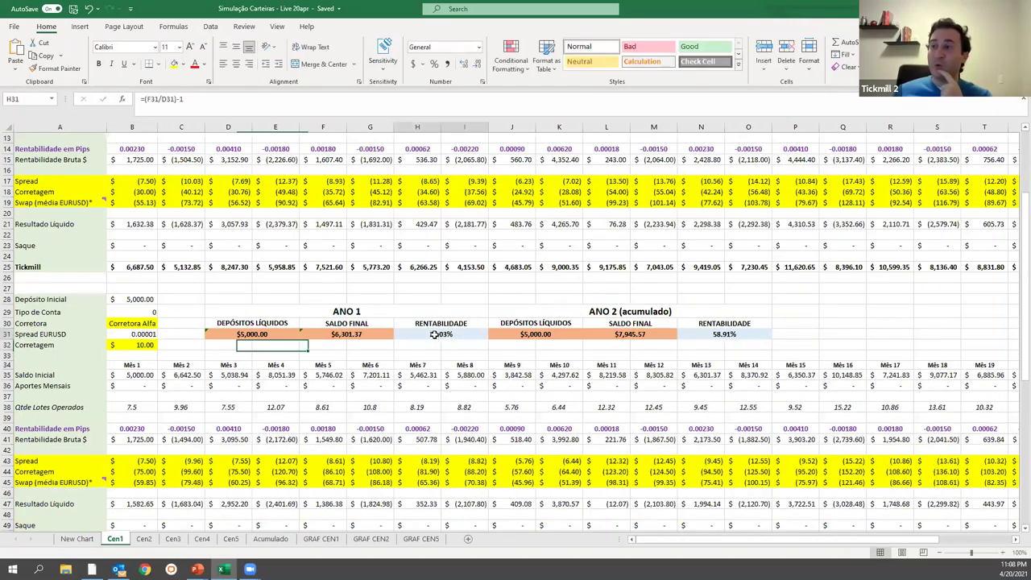
Set Corretora Alfa's Corretagem back to 7, leaving its Spread EURUSD untouched.
left_click(145, 334)
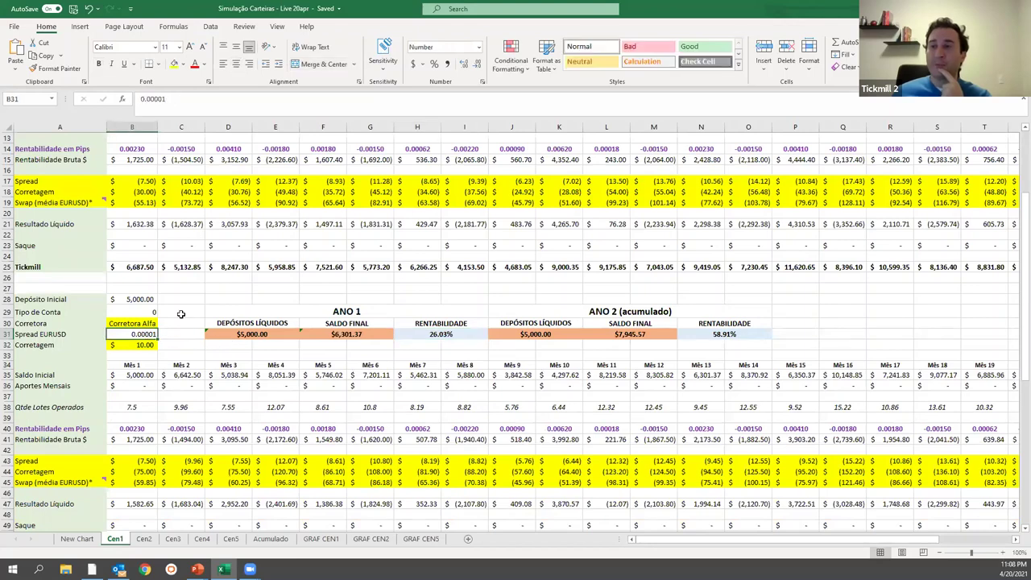
left_click(178, 99)
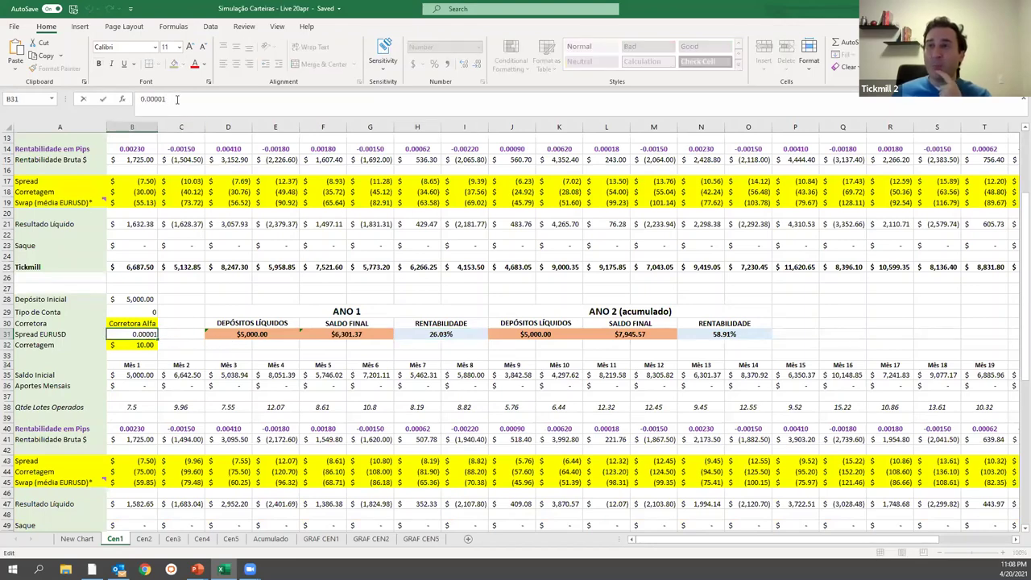
left_click(145, 346)
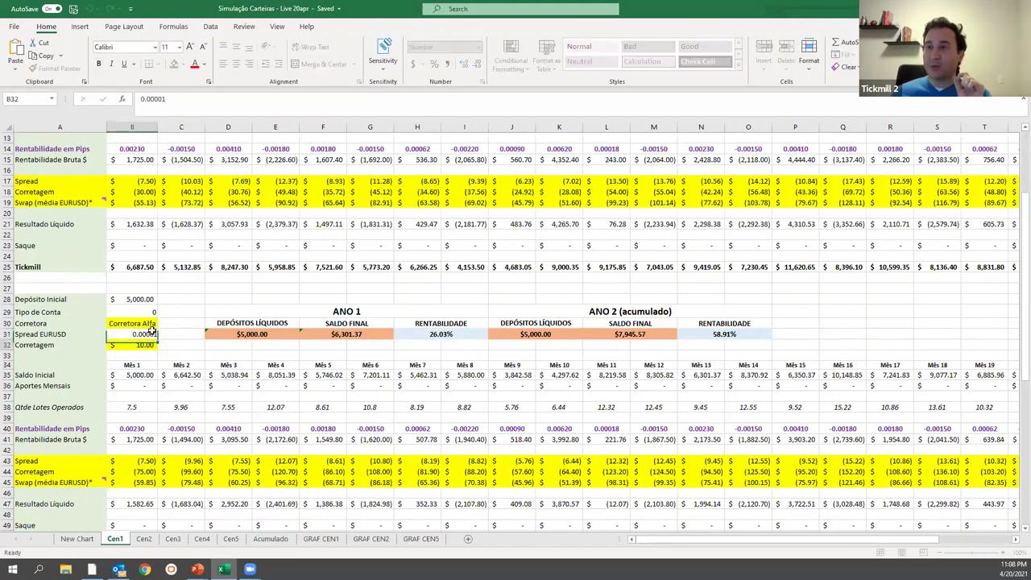
left_click(179, 98)
key("BackSpace")
key("BackSpace")
type("7")
key("Return")
Set Corretora Alfa's Spread EURUSD to 0.00003.
key("Up")
key("Up")
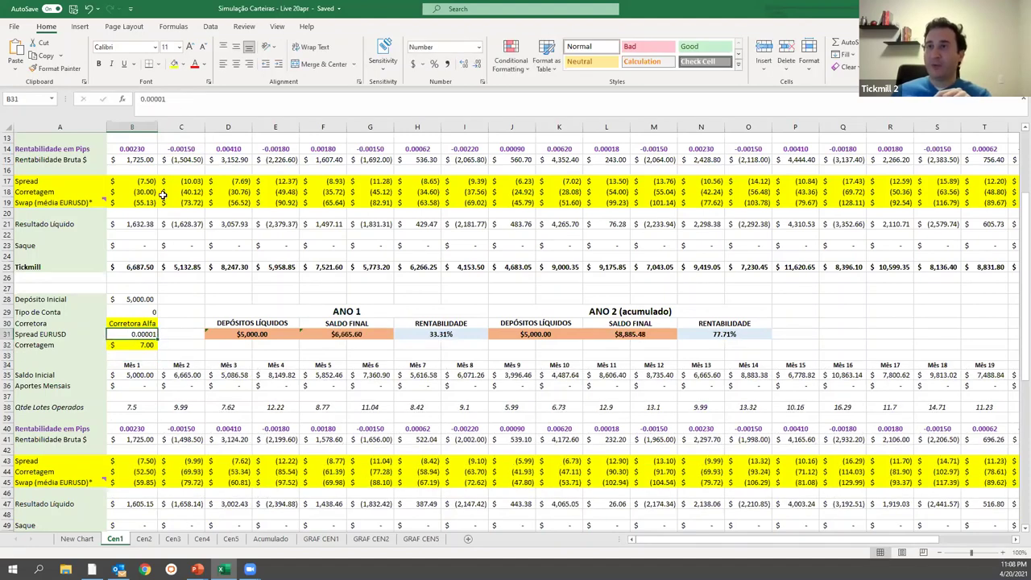
left_click(180, 98)
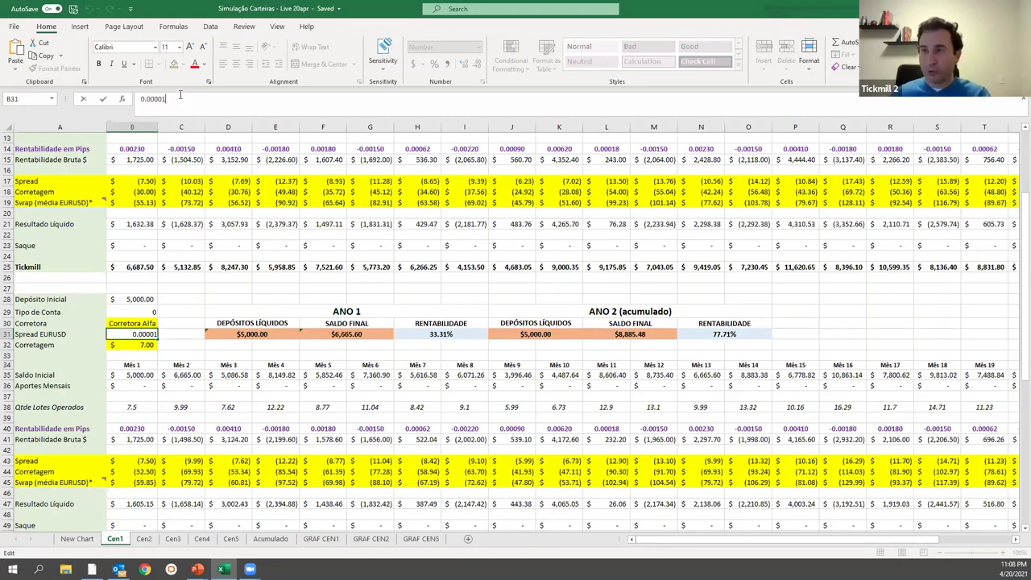
key("BackSpace")
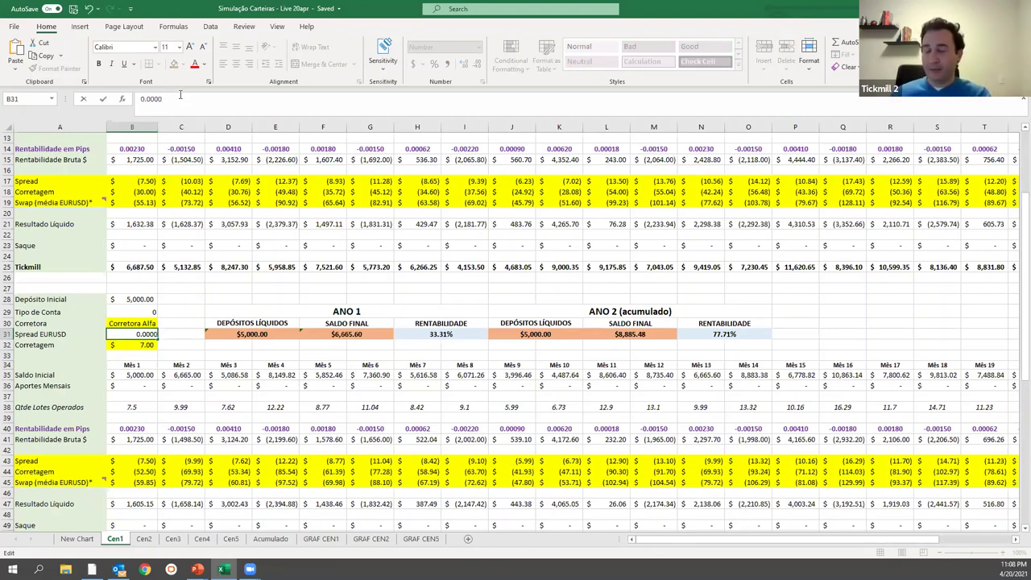
type("3")
key("Return")
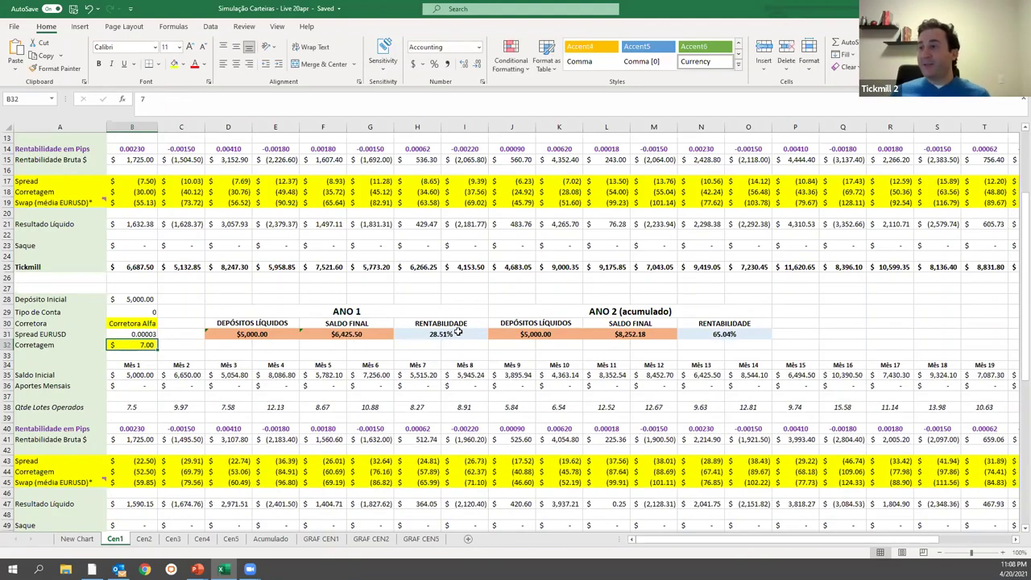
Undo Corretora Alfa's spread change, check its Ano 1 Rentabilidade, and redo the change.
key("ctrl+z")
left_click(440, 333)
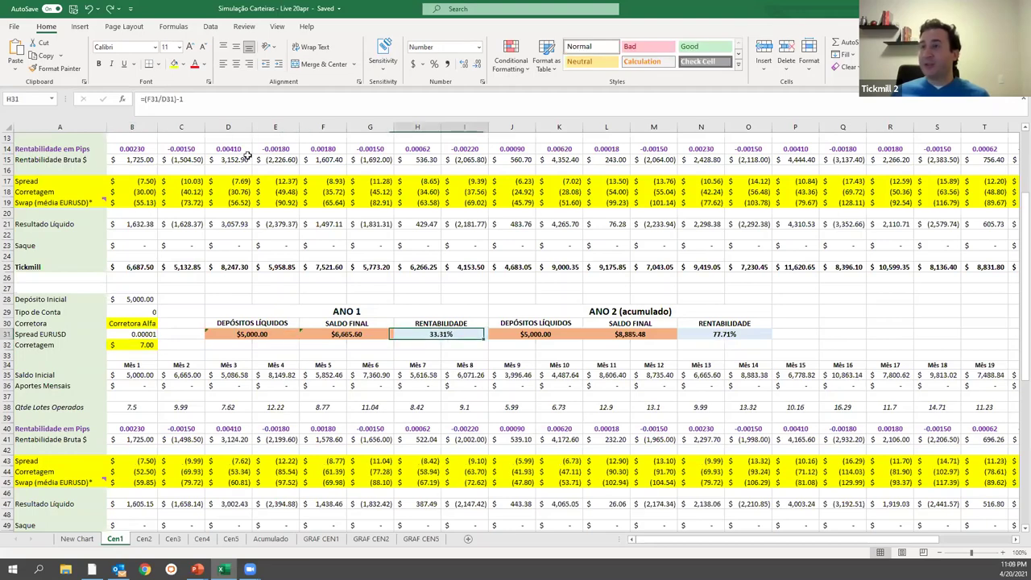
left_click(110, 10)
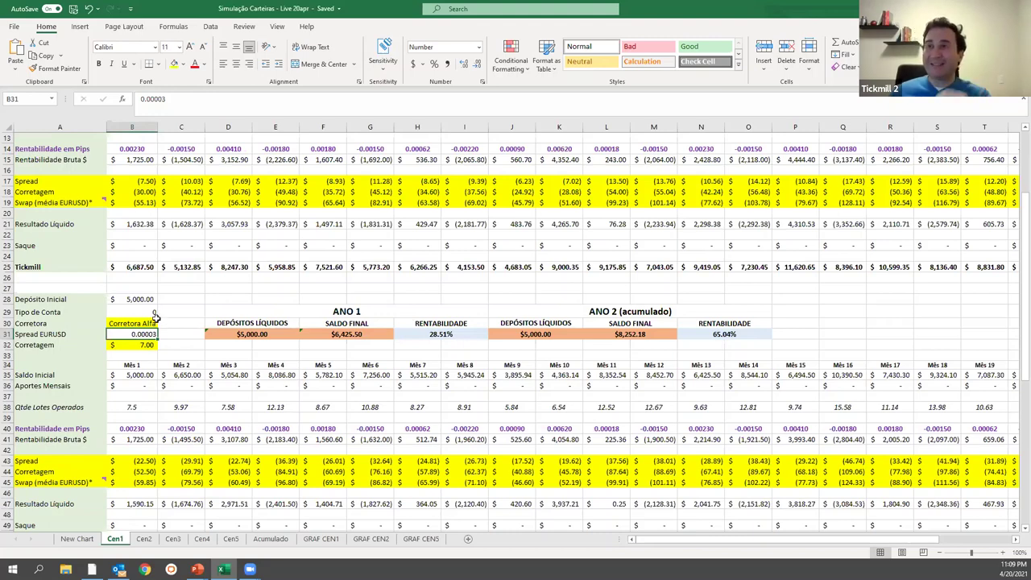
Set Corretora Alfa's Spread EURUSD back to 0.00001.
left_click(173, 99)
key("BackSpace")
type("1")
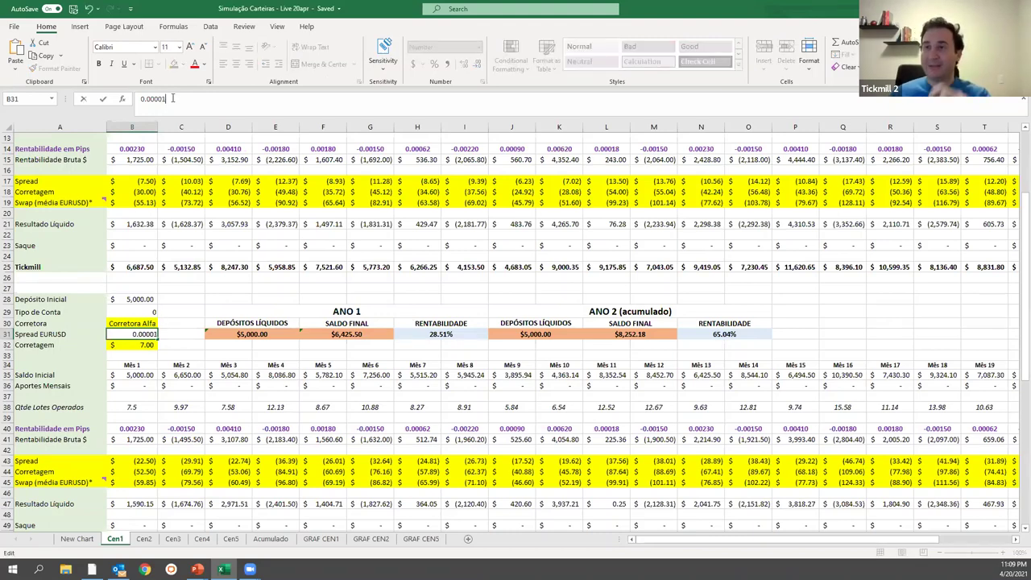
key("Return")
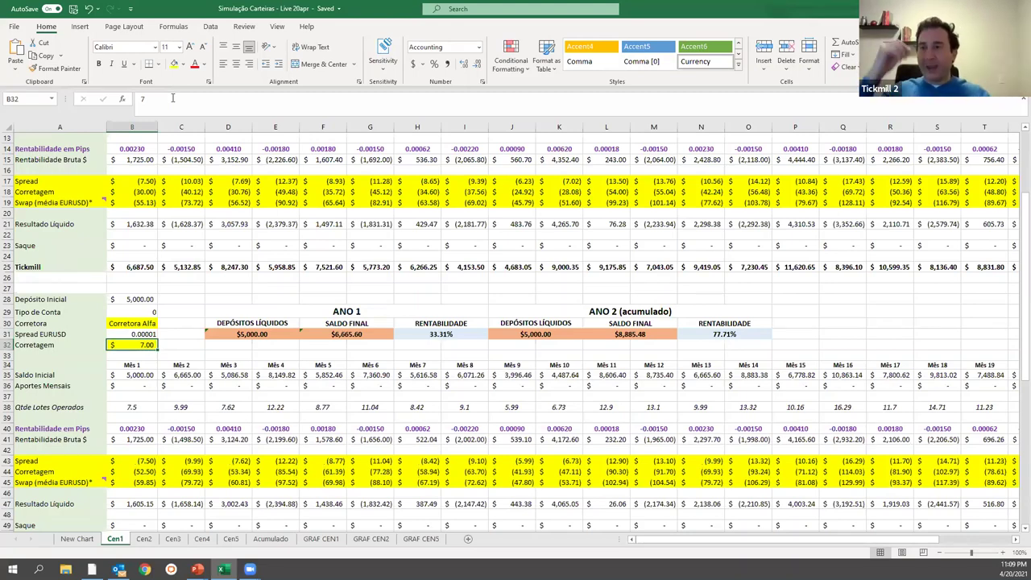
Review Tickmill's Mês 1 Swap, Corretagem Média, Qtde Lotes Operados, and Ano 1 Saldo Final and Rentabilidade.
scroll(146, 208, "up", 4)
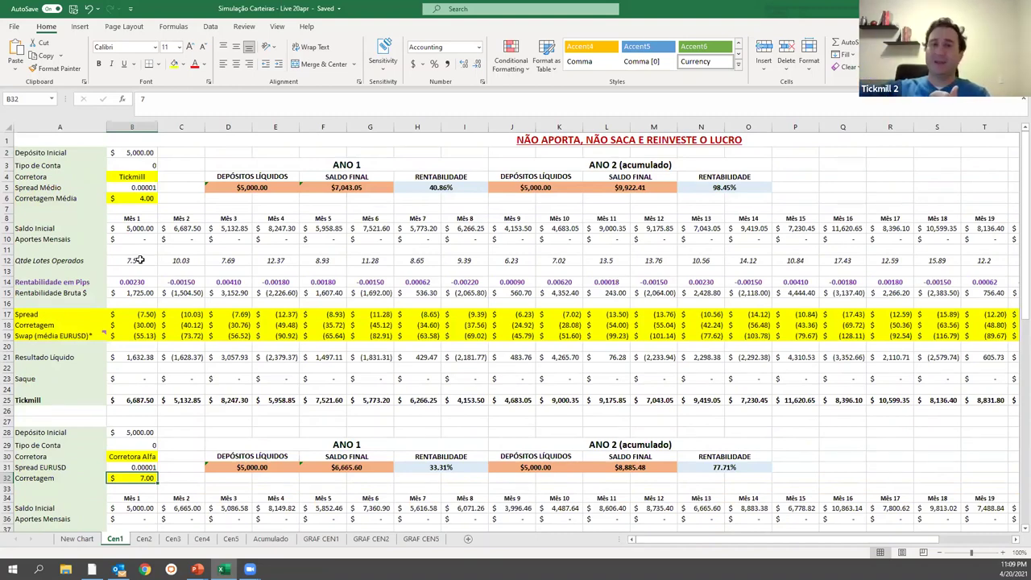
left_click(145, 334)
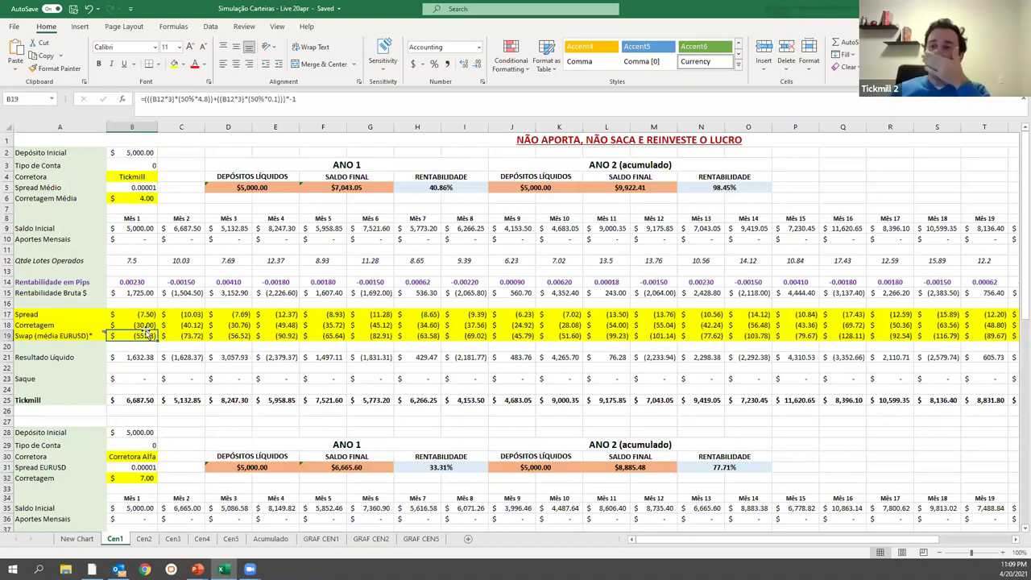
left_click(134, 197)
left_click(142, 260)
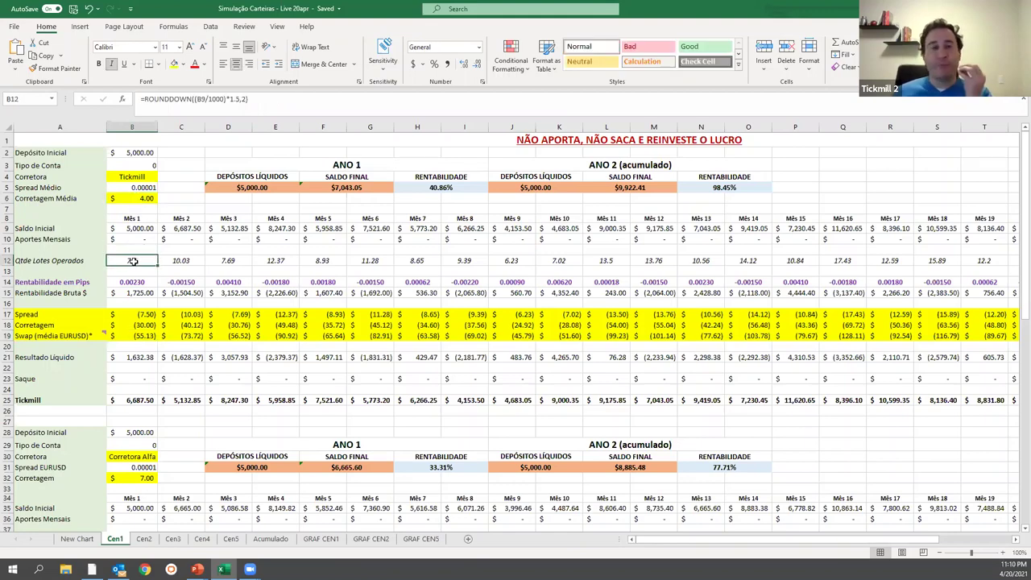
left_click(467, 188)
left_click(355, 182)
left_click_drag(428, 176, 431, 187)
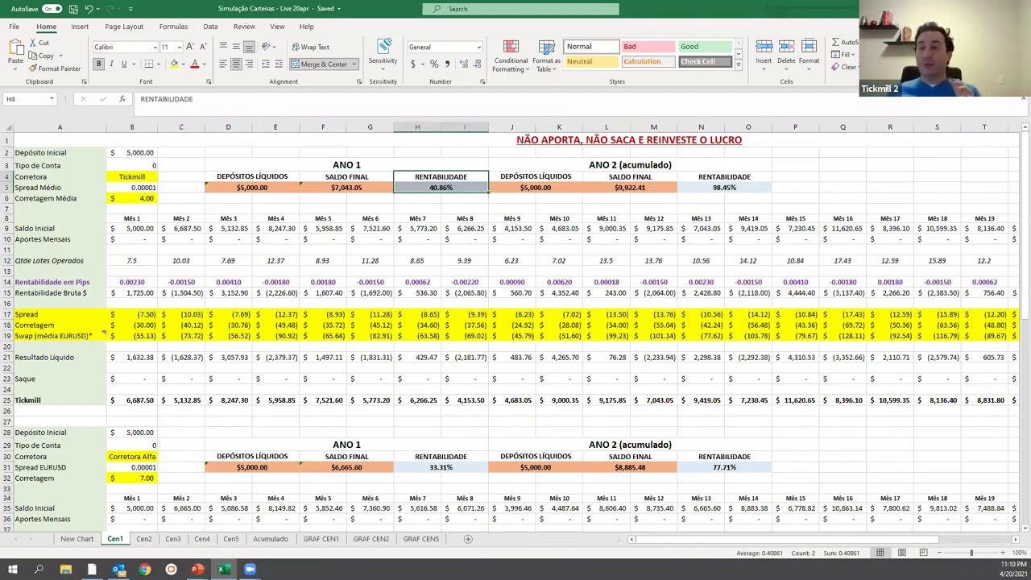
Switch to the running PowerPoint slide show and advance to the Comparativo de Rentabilidade entre Corretoras chart.
left_click(197, 569)
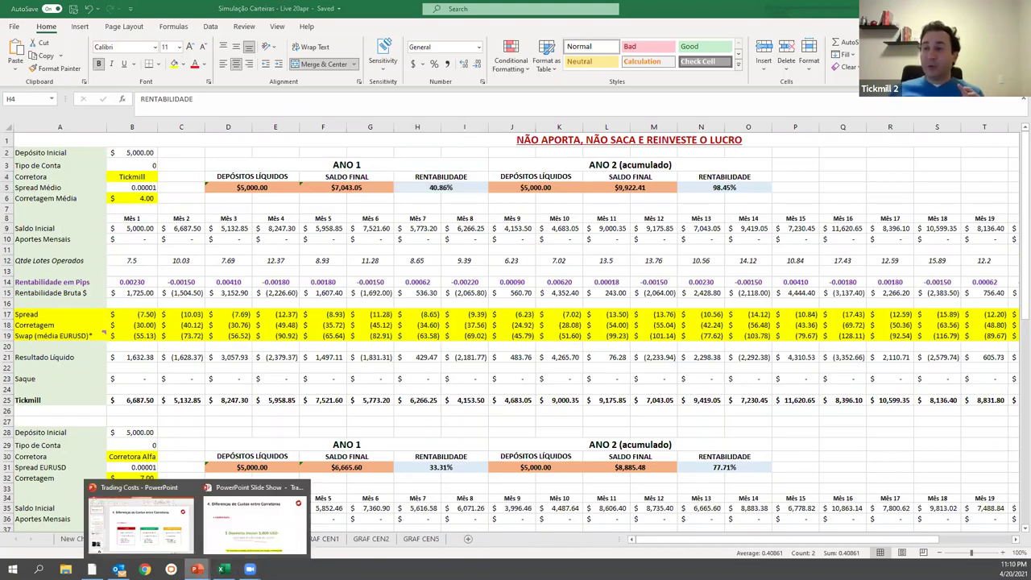
left_click(216, 528)
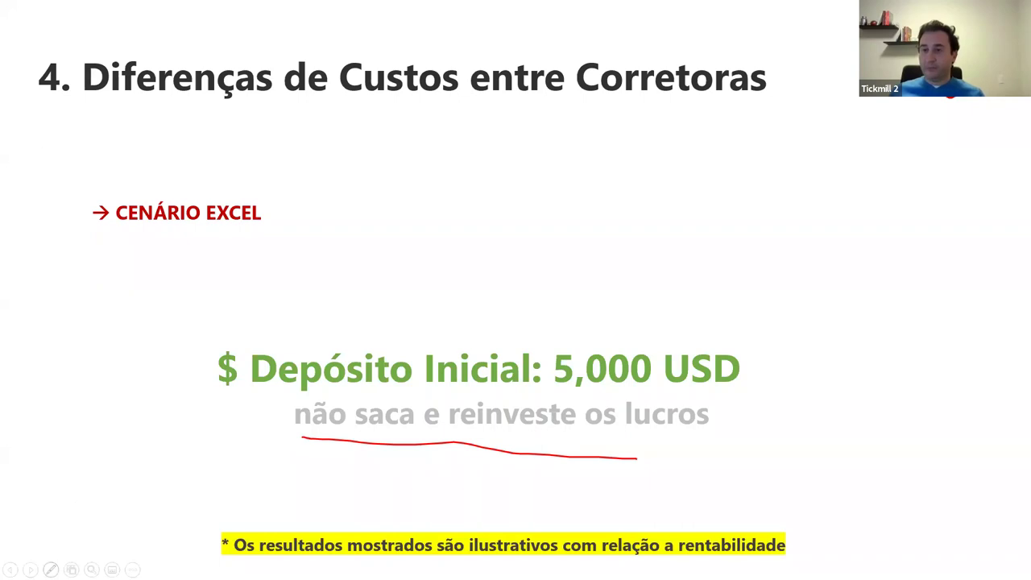
key("Right")
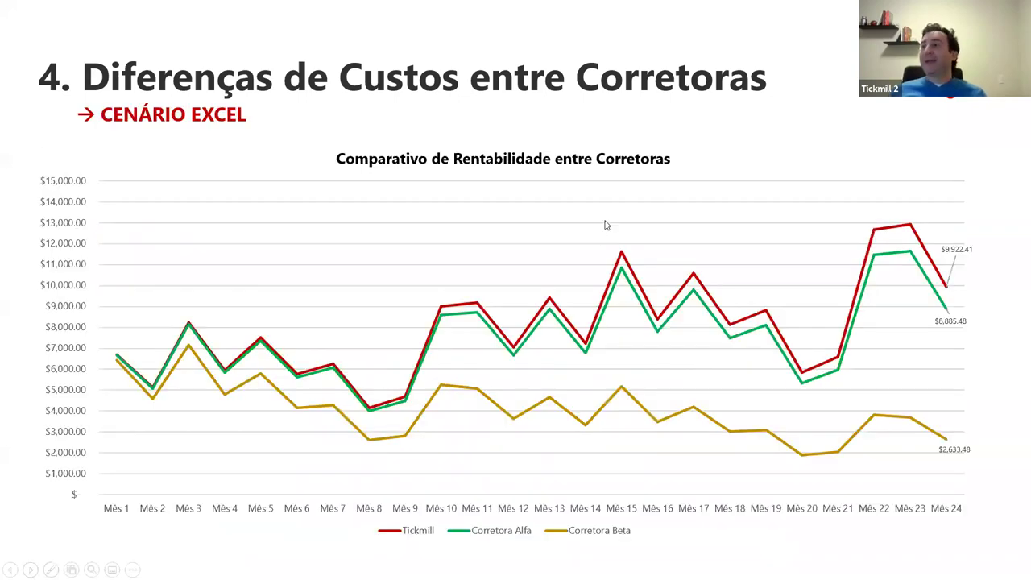